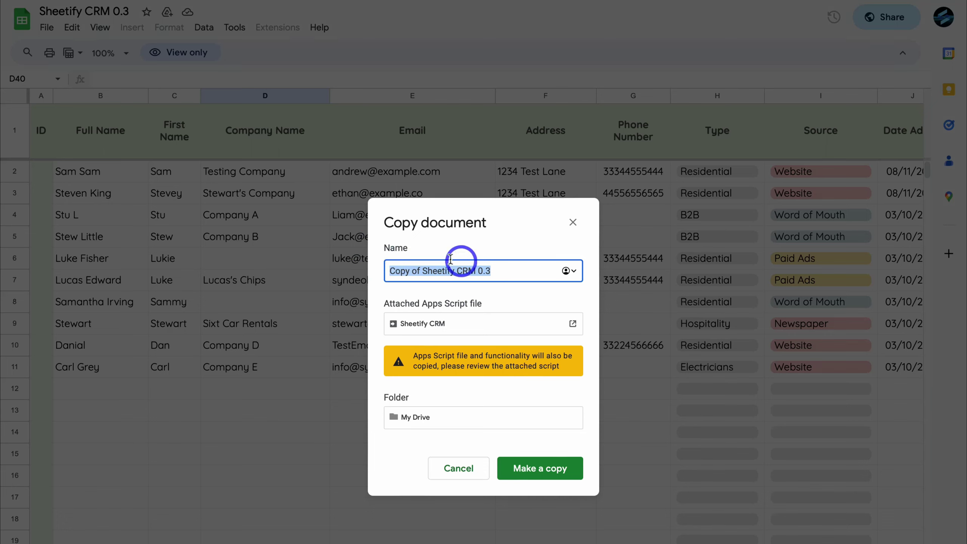
Step: Name the document copy "Sheetify CRM" and create it in My Drive
click(426, 271)
drag(423, 271, 380, 274)
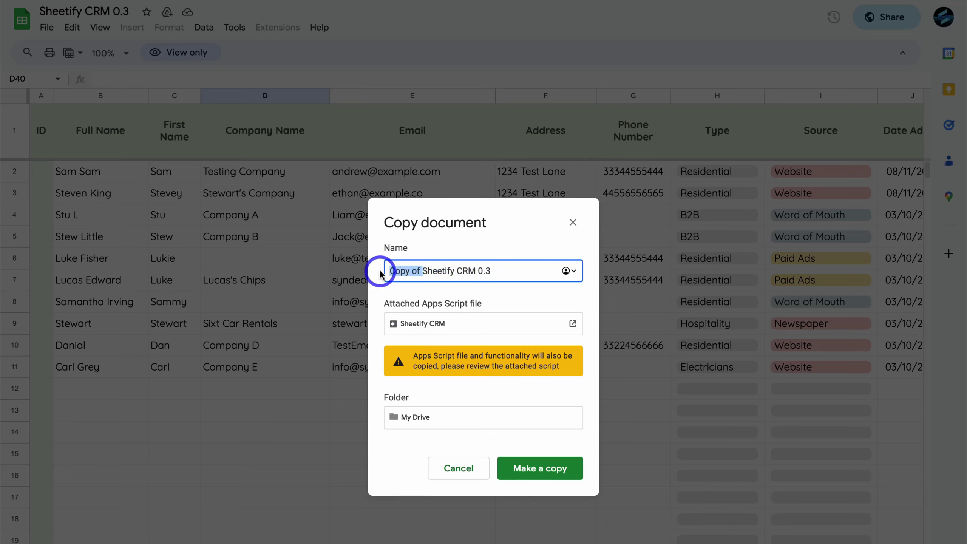
key(BackSpace)
click(491, 271)
key(BackSpace)
key(BackSpace)
key(BackSpace)
key(BackSpace)
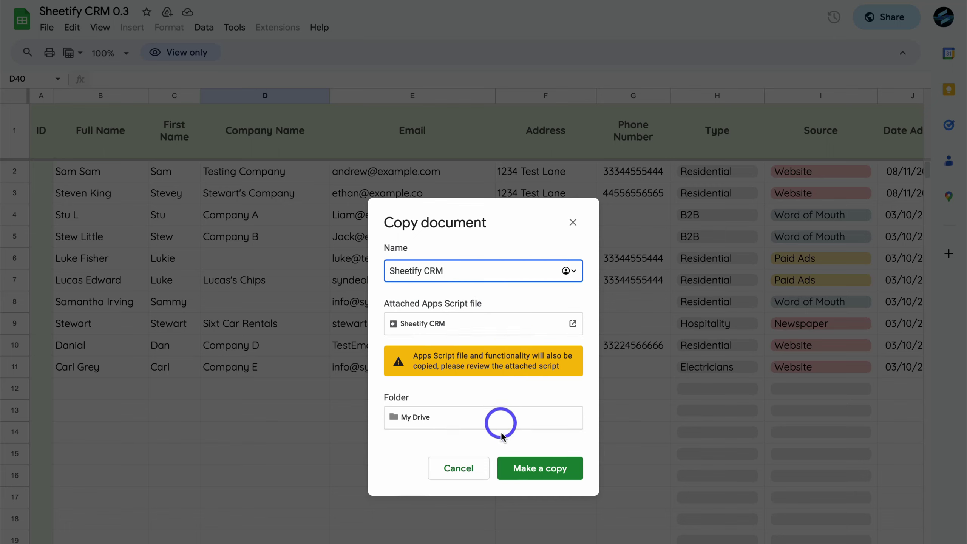
click(541, 472)
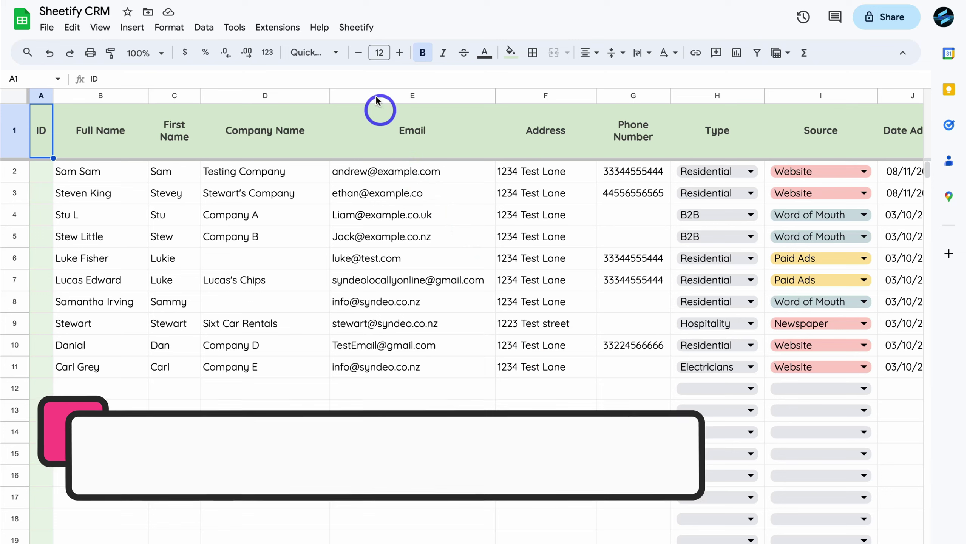
Step: Start Sheetify's Set Authorization setup and choose the Google account that will authorize the attached script
click(358, 28)
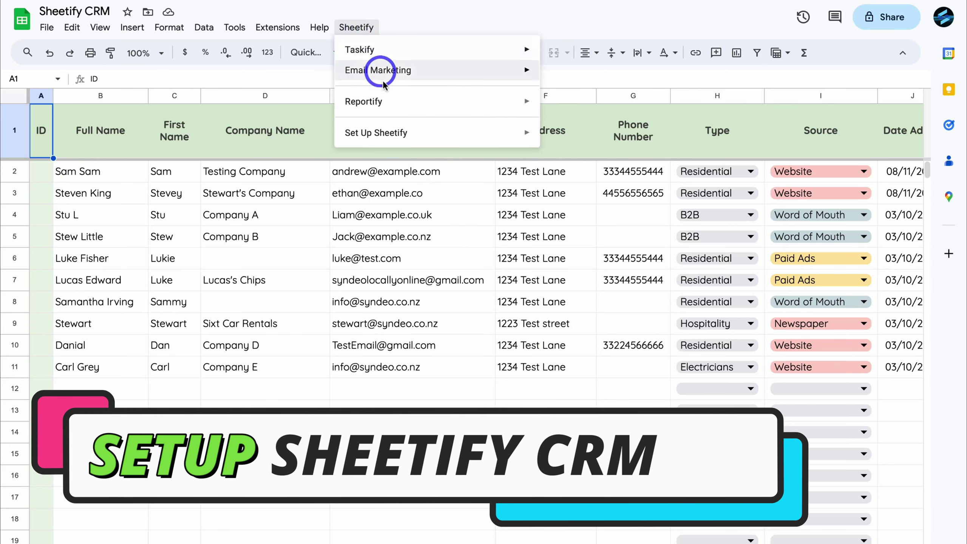
mouse_move(352, 131)
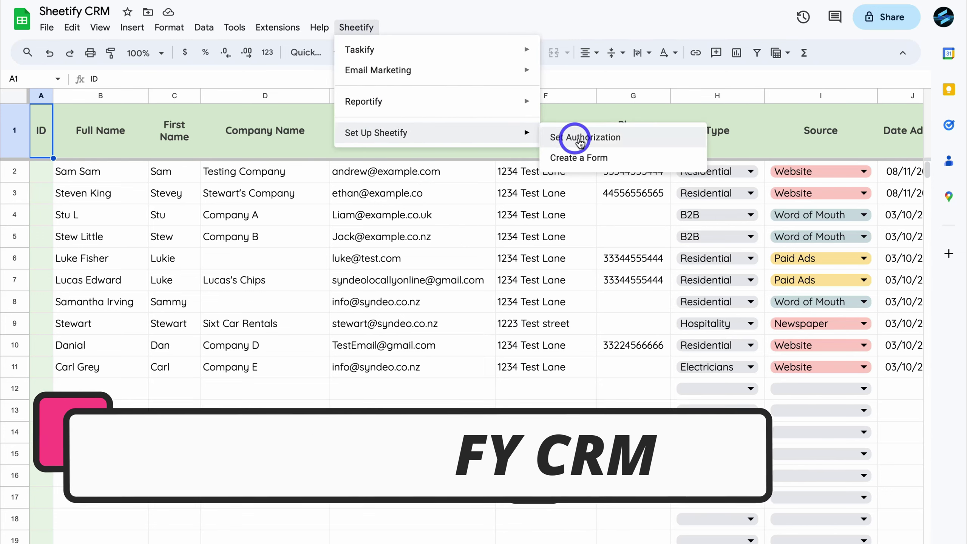
click(644, 141)
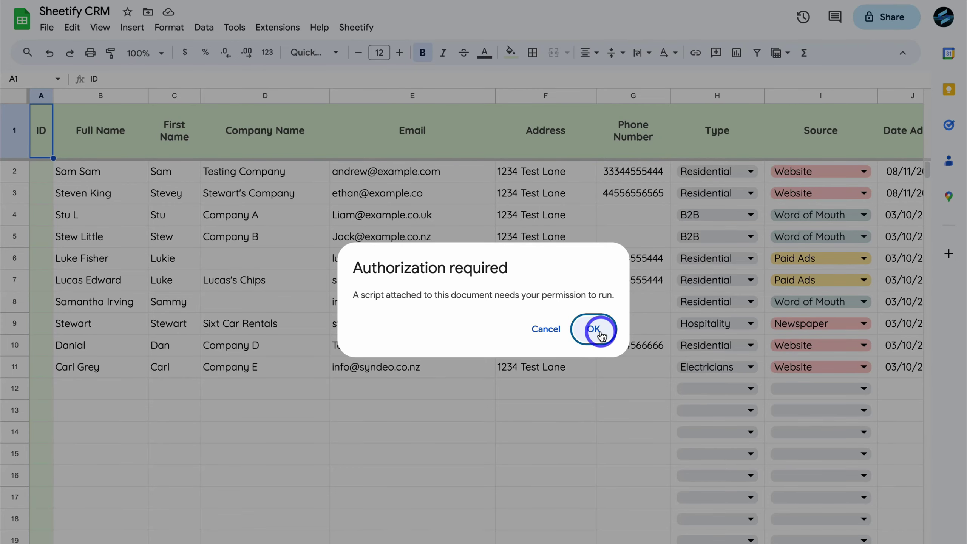
click(600, 331)
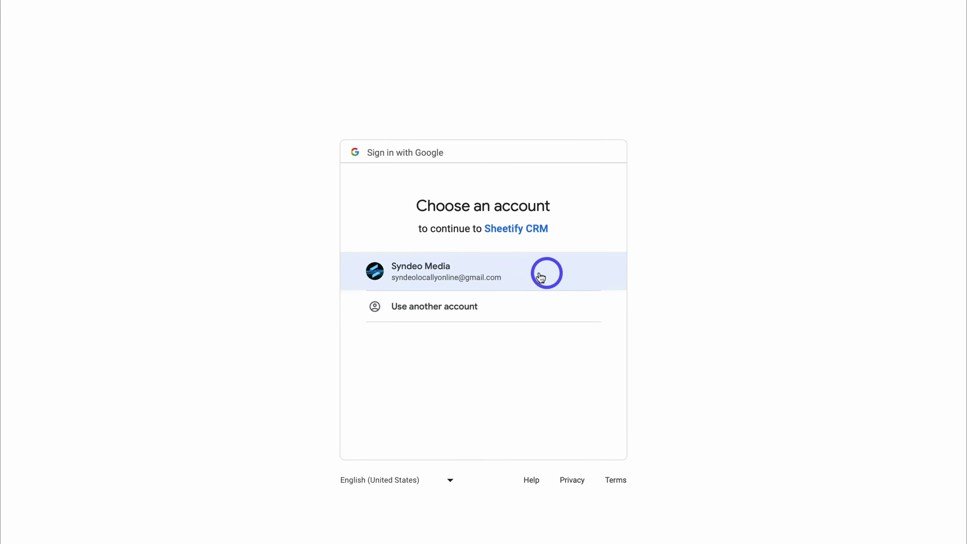
click(542, 277)
Step: Proceed past the unverified-app warning to Sheetify CRM and allow its requested access to the Google account
click(333, 243)
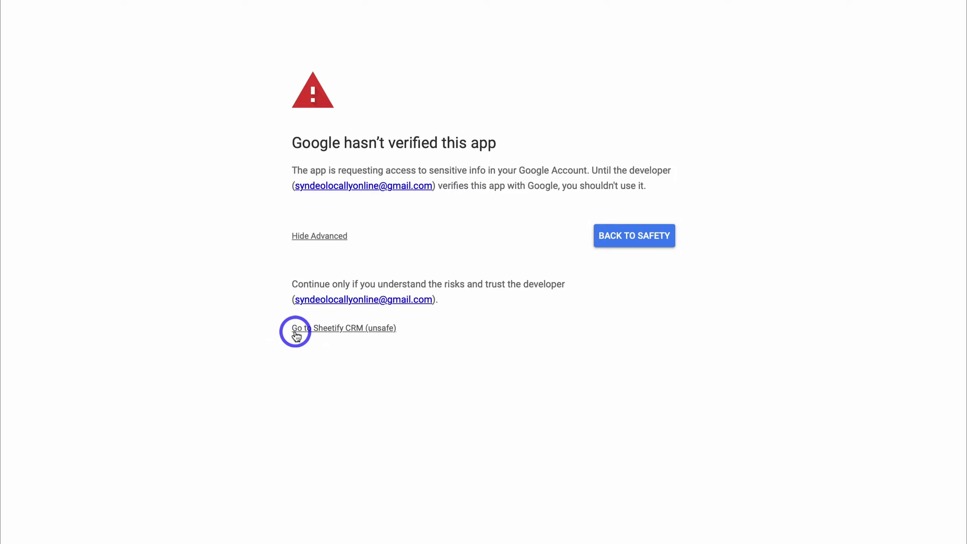
click(353, 330)
scroll(686, 403, down, 2)
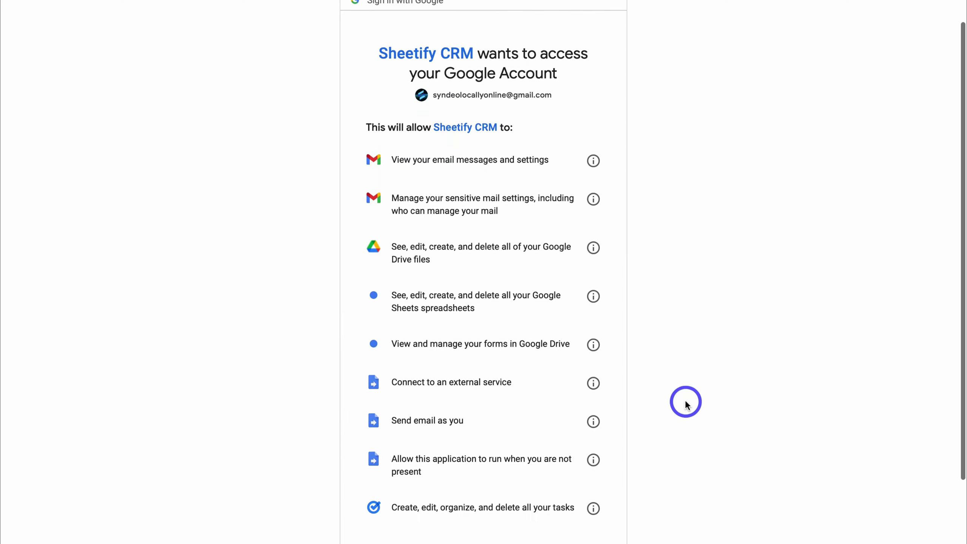
scroll(686, 403, down, 5)
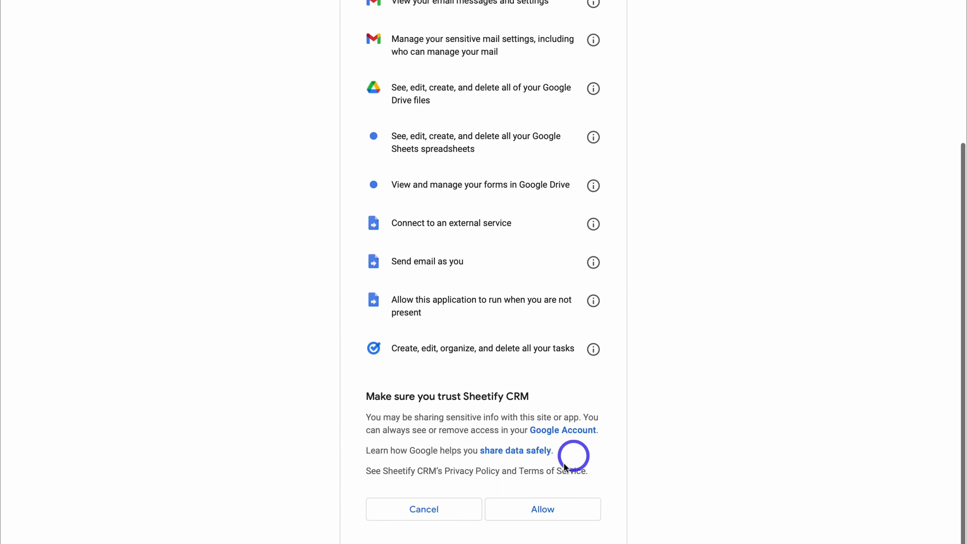
click(581, 510)
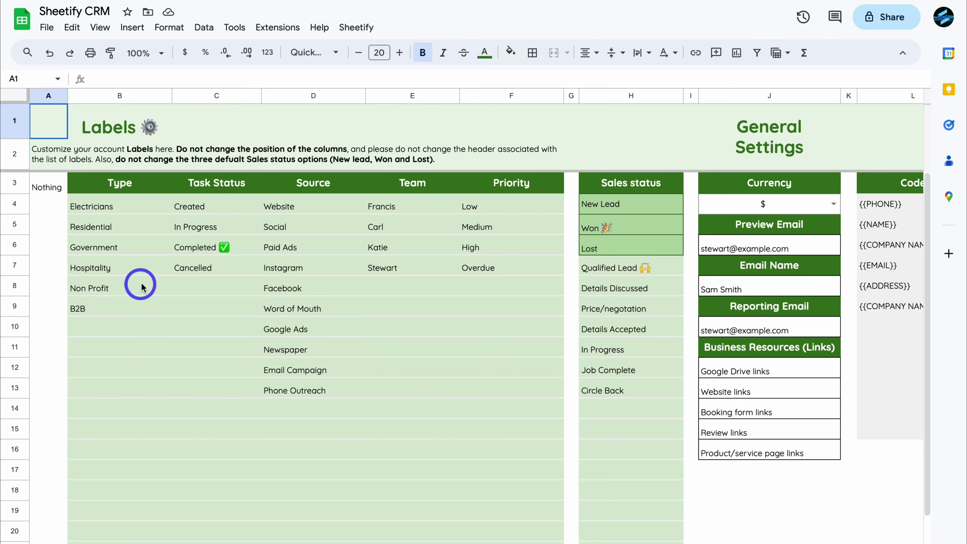
Step: Review the Type, Task Status and Source labels, and replace the Newspaper source label with "Google Search"
click(134, 227)
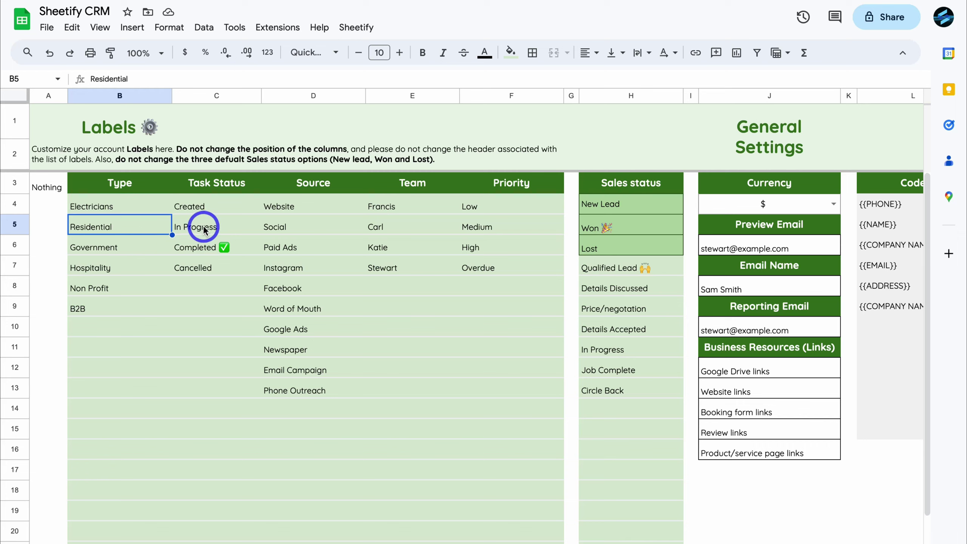
click(233, 208)
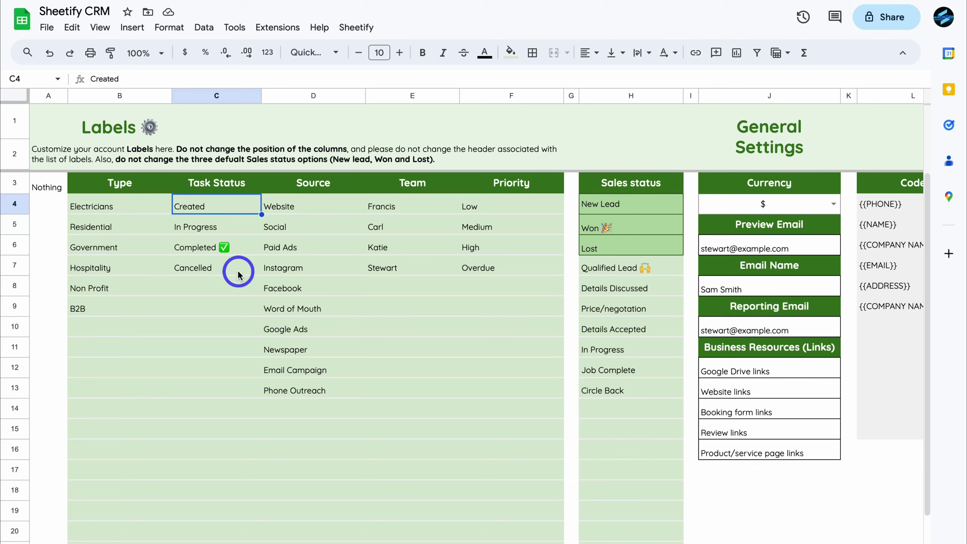
click(325, 209)
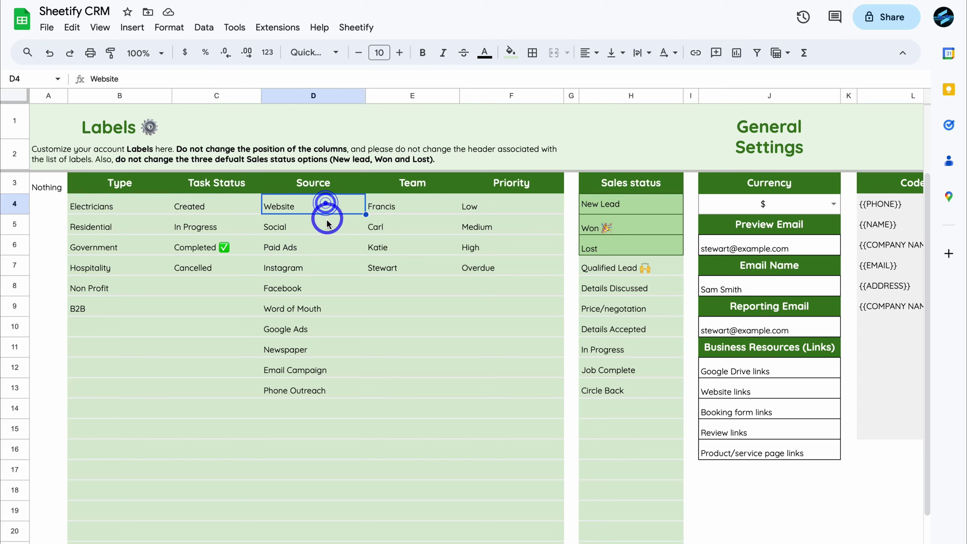
click(328, 226)
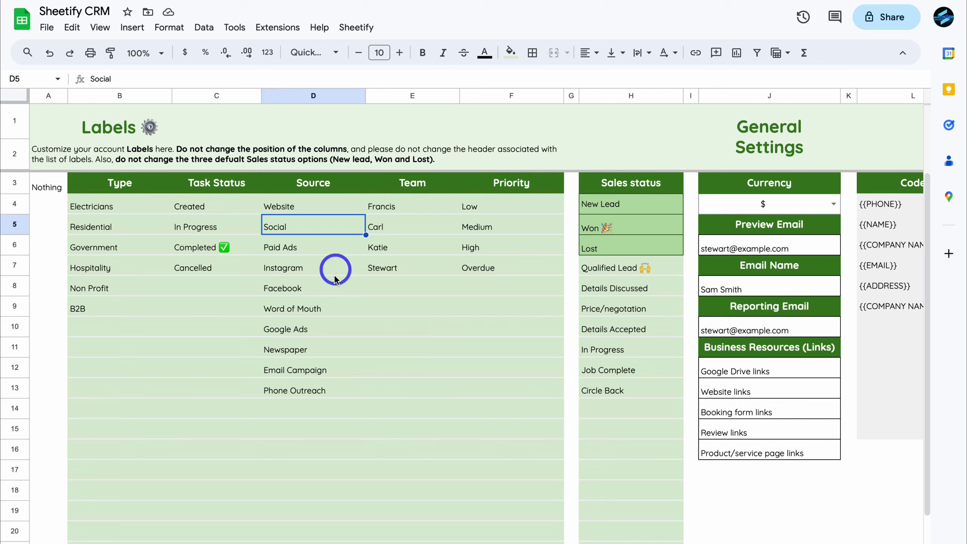
click(335, 327)
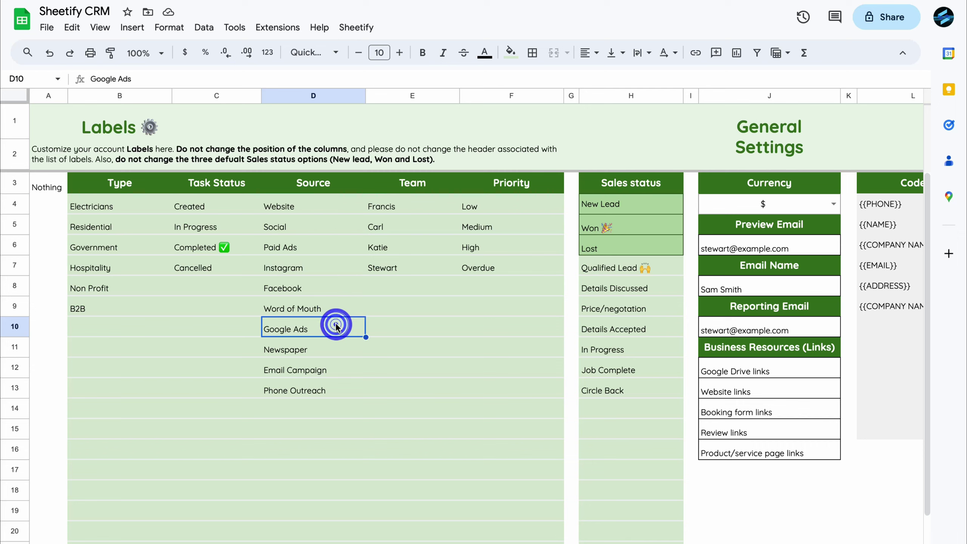
click(334, 349)
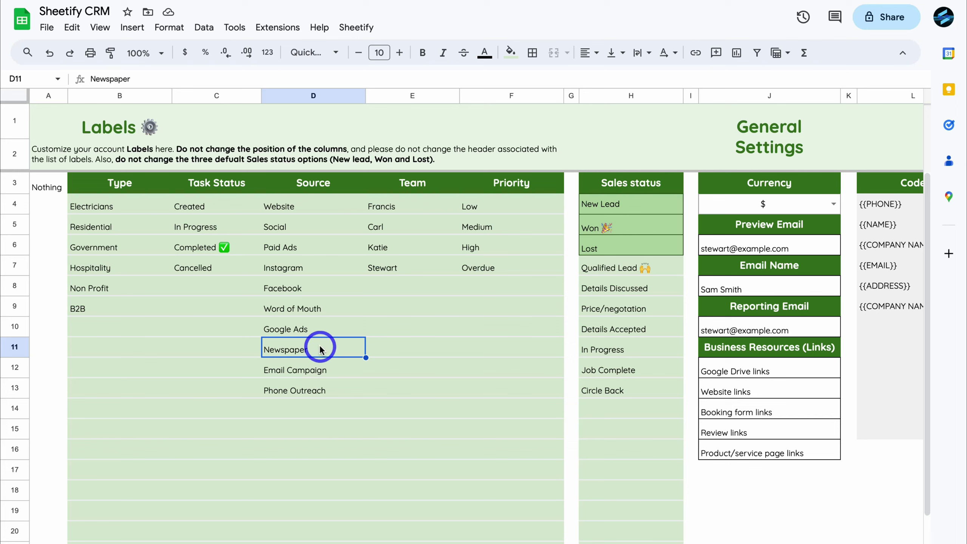
text(Google Search)
Step: Examine the entries in the Team and Priority label lists
click(419, 208)
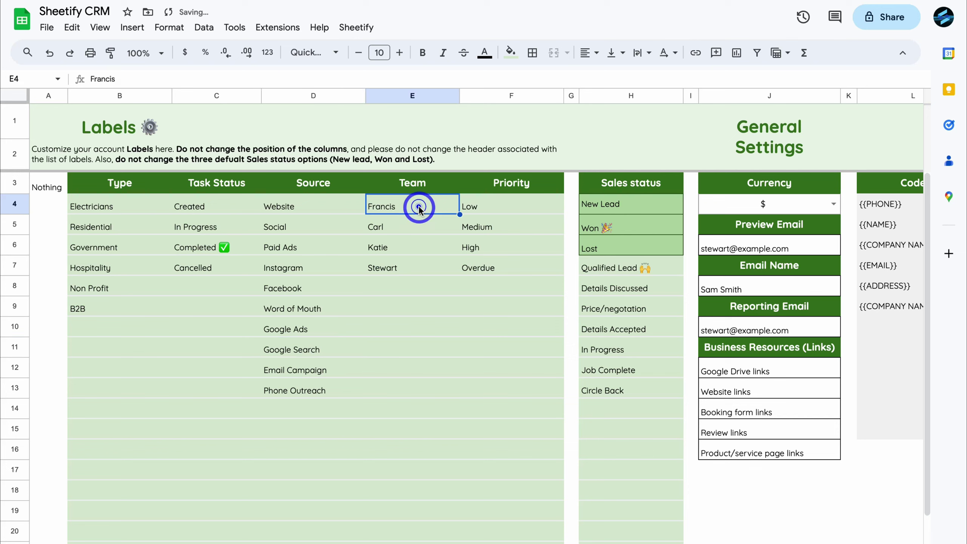
click(422, 228)
click(425, 244)
click(433, 262)
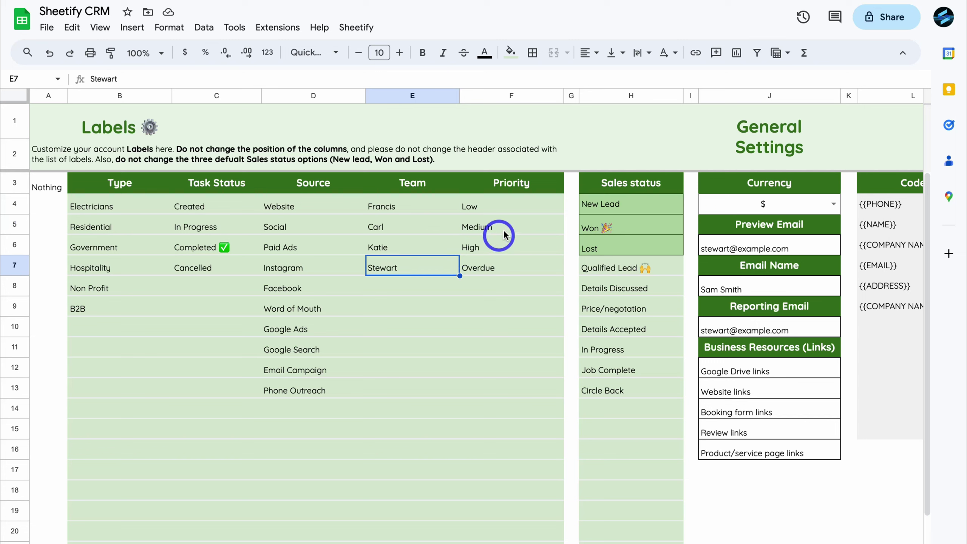
click(514, 205)
click(518, 227)
click(519, 247)
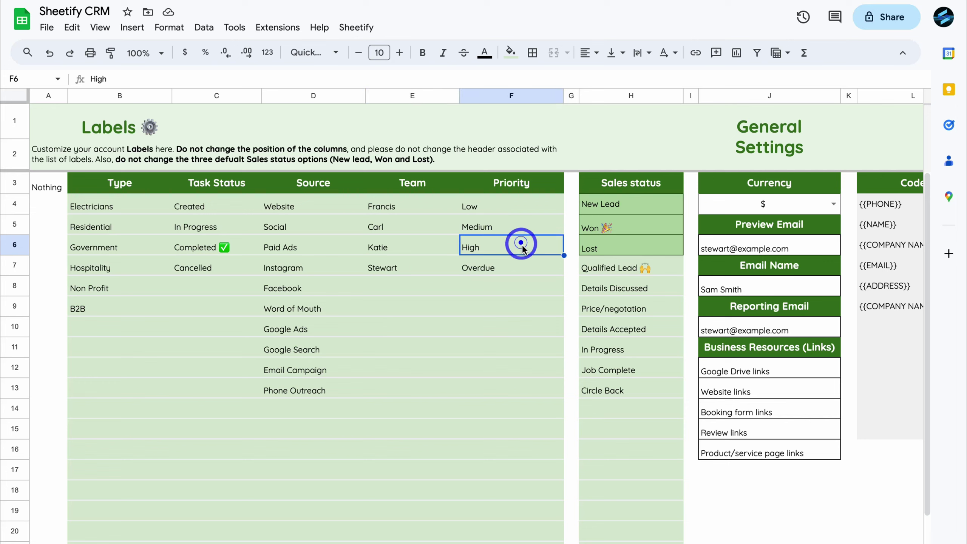
click(518, 268)
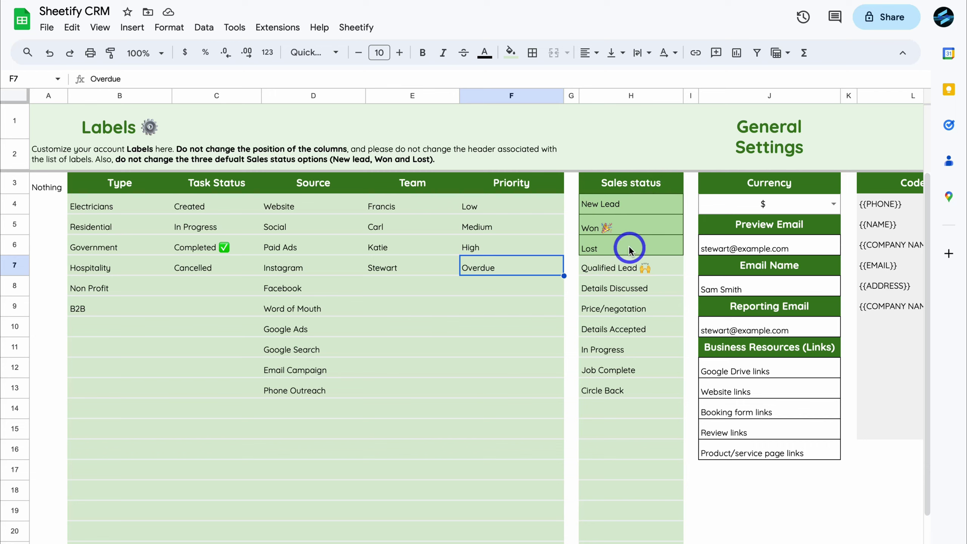
Step: Examine the customizable Sales status labels from Qualified Lead down to Circle Back
click(627, 269)
click(628, 288)
click(628, 309)
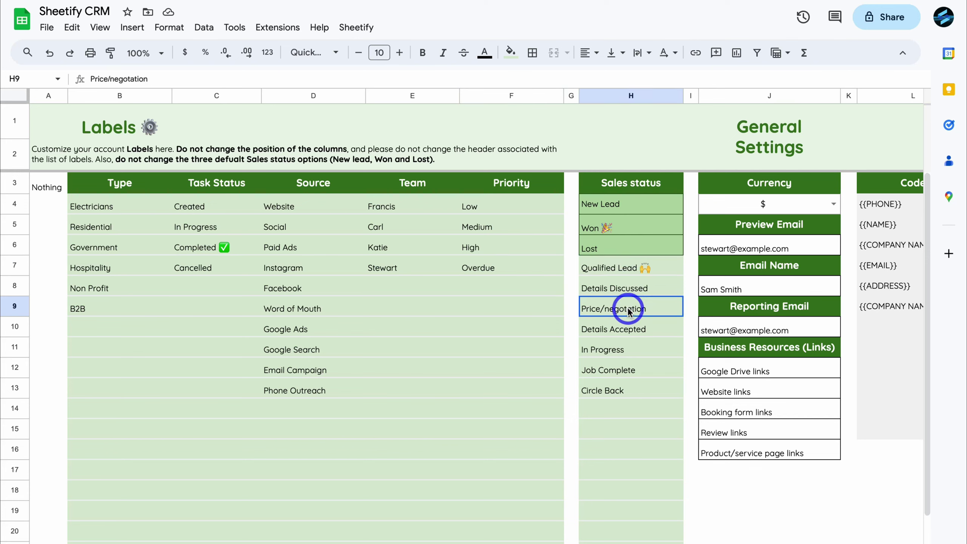
click(628, 328)
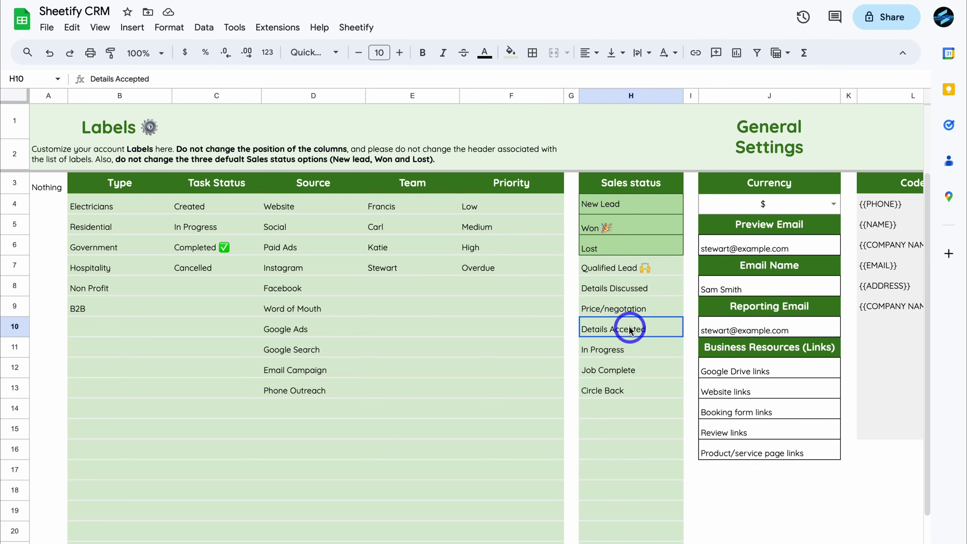
click(630, 348)
click(632, 368)
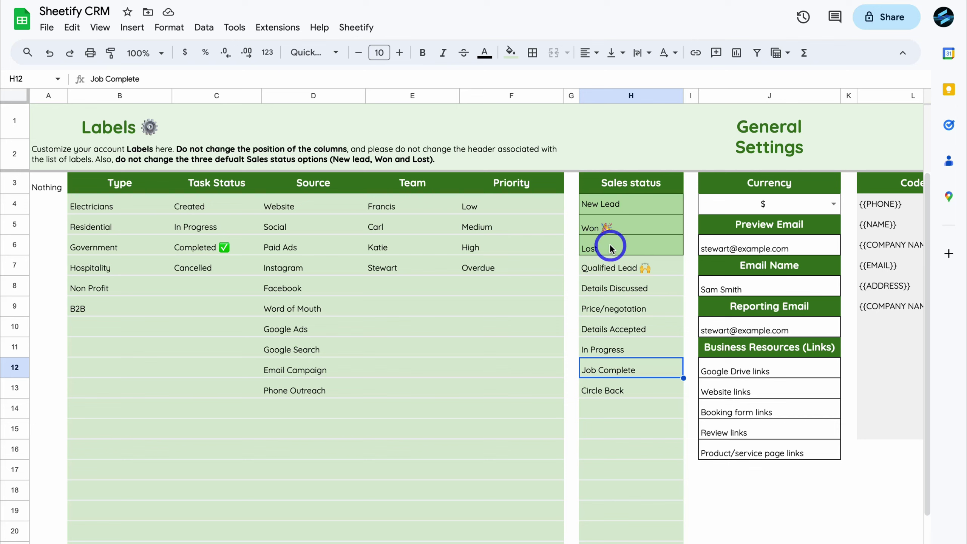
click(645, 286)
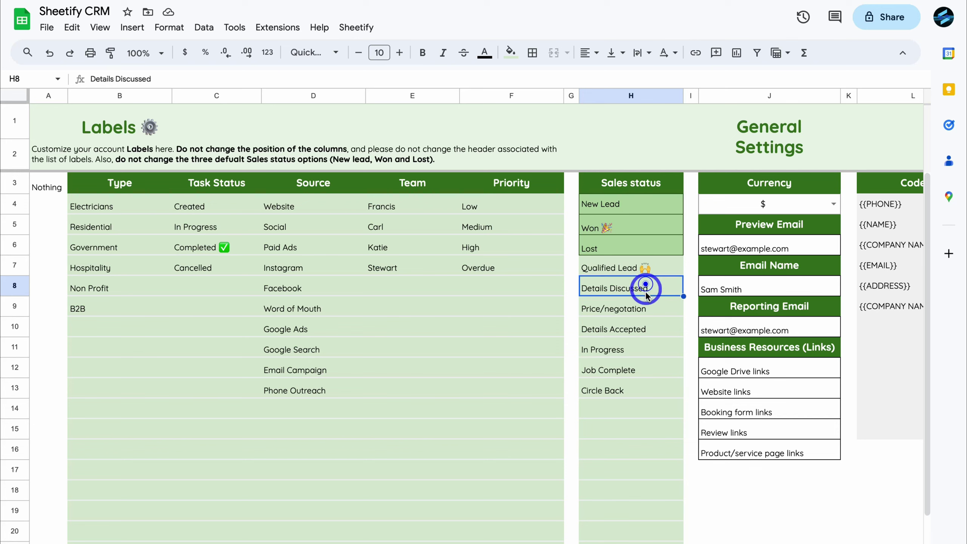
click(644, 305)
click(644, 326)
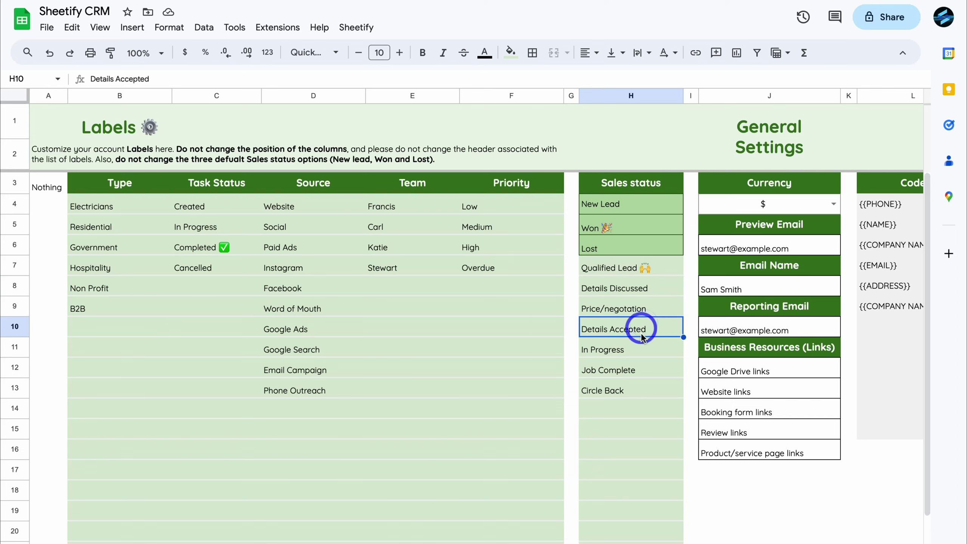
click(644, 348)
click(643, 366)
click(650, 388)
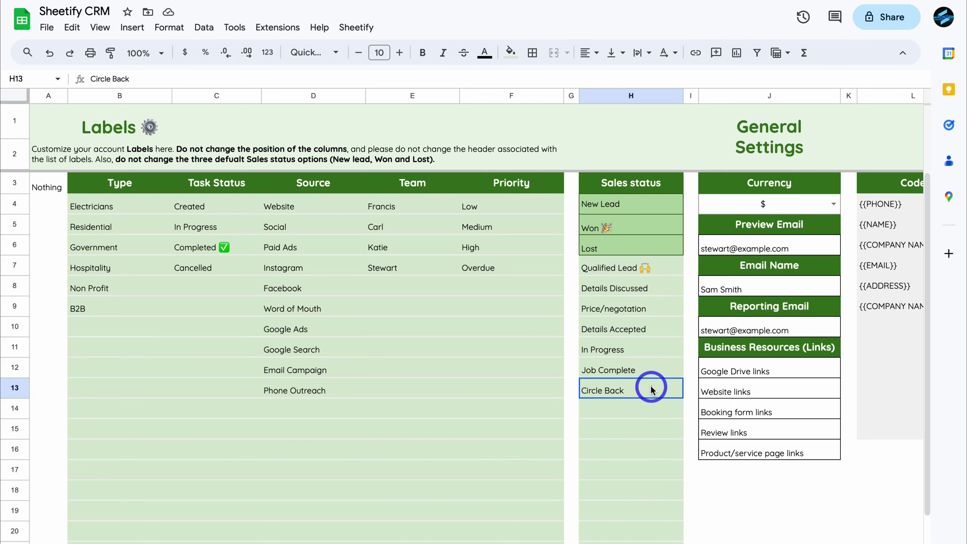
Step: Look through the currency symbols available in General Settings without changing the selection
scroll(650, 389, right, 5)
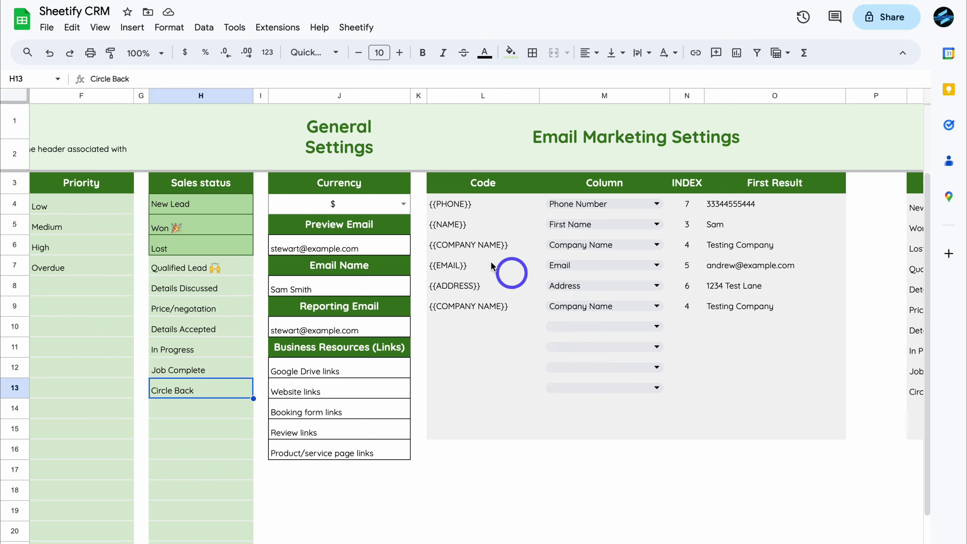
click(396, 204)
click(402, 205)
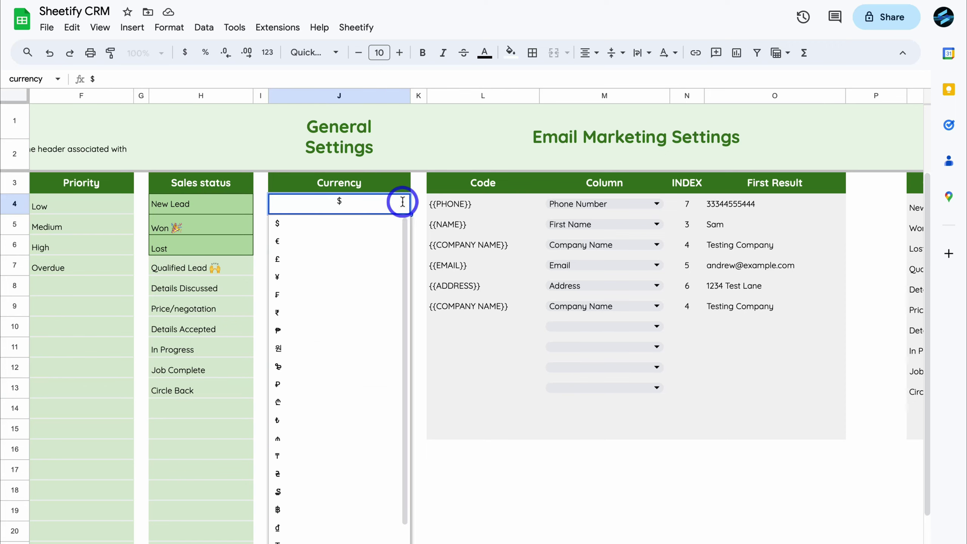
click(442, 130)
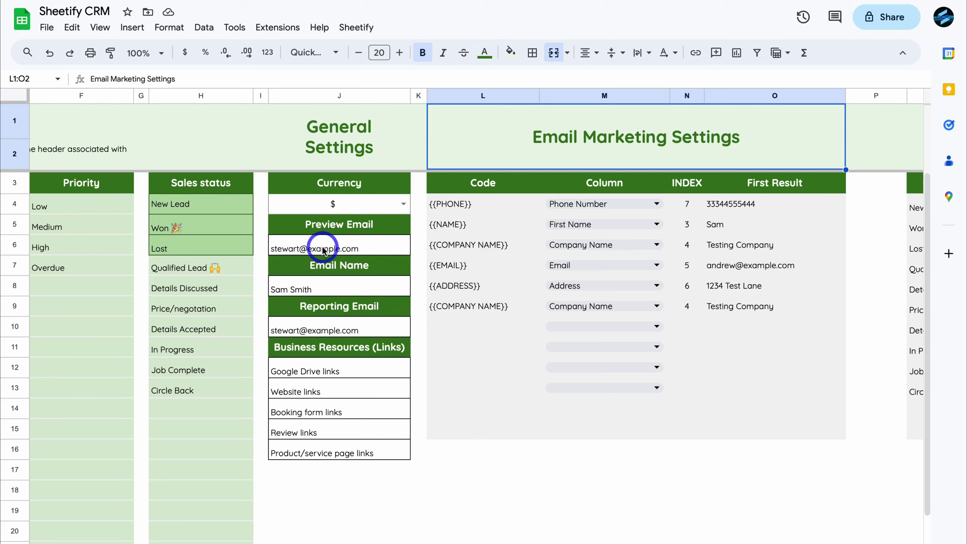
Step: Fill in the preview email address, the sender's full name and the reporting email address in General Settings
mouse_move(344, 252)
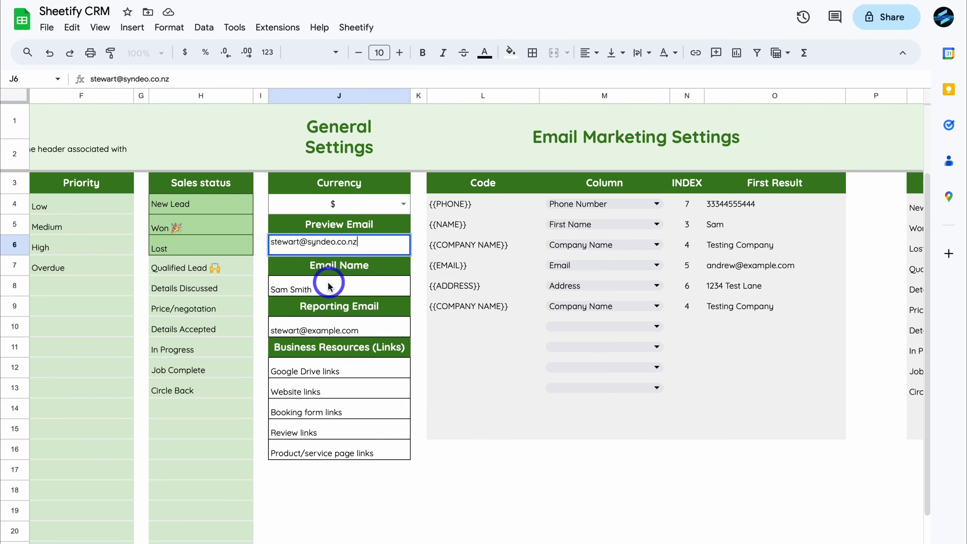
click(328, 287)
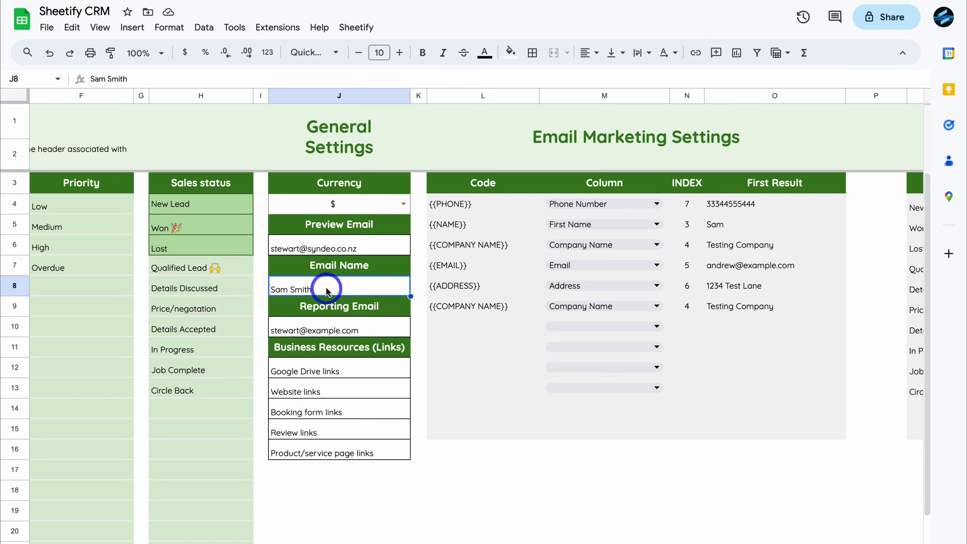
text(Stewart Gauld)
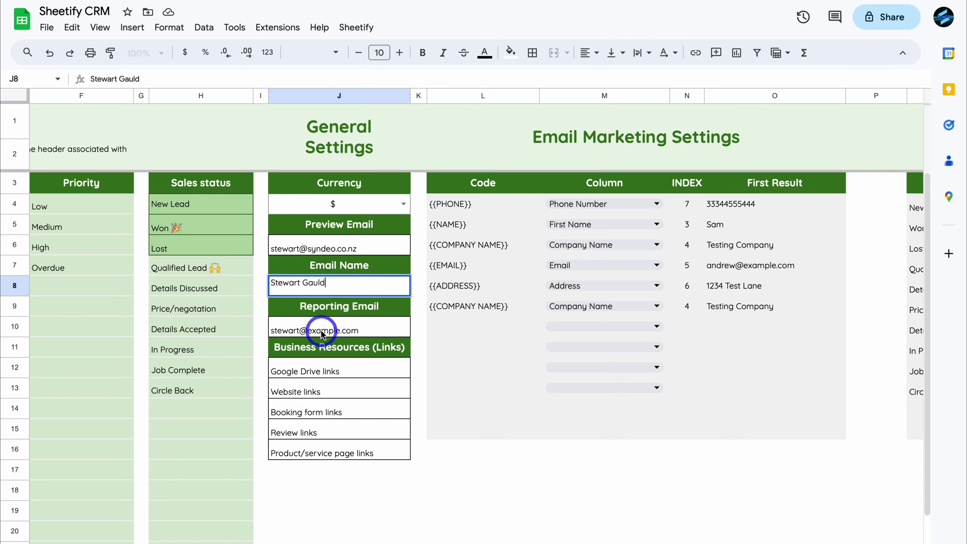
click(322, 334)
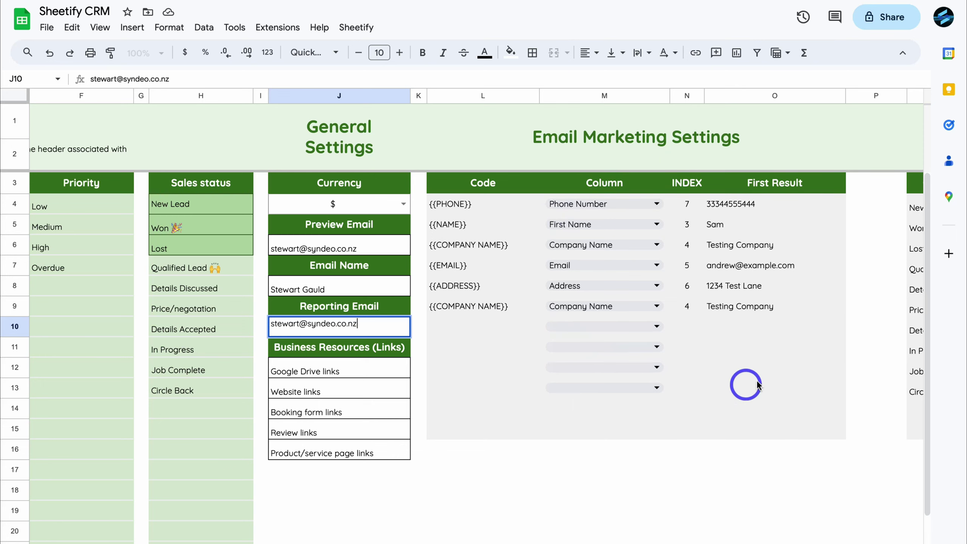
scroll(760, 382, right, 10)
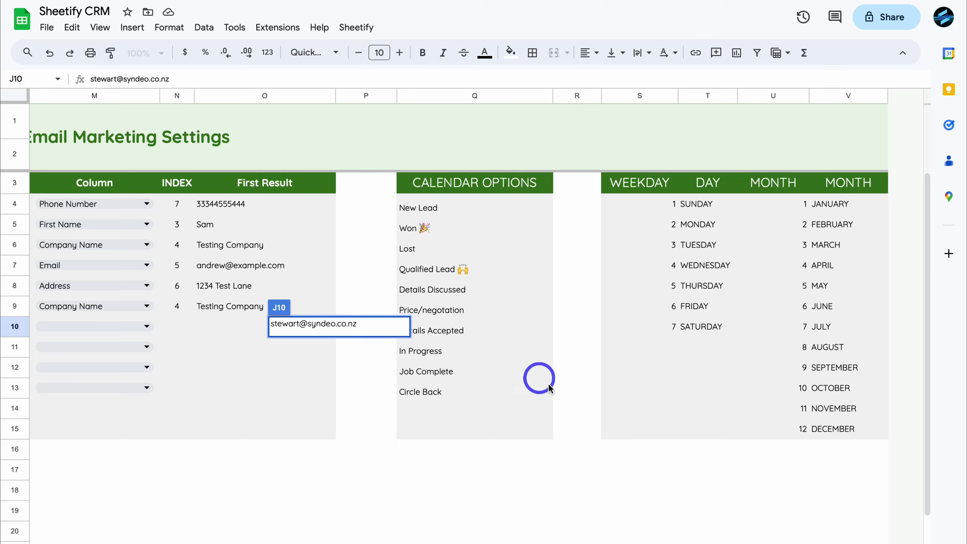
Step: Commit the reporting email entry in the General Settings section
scroll(663, 415, left, 10)
click(663, 416)
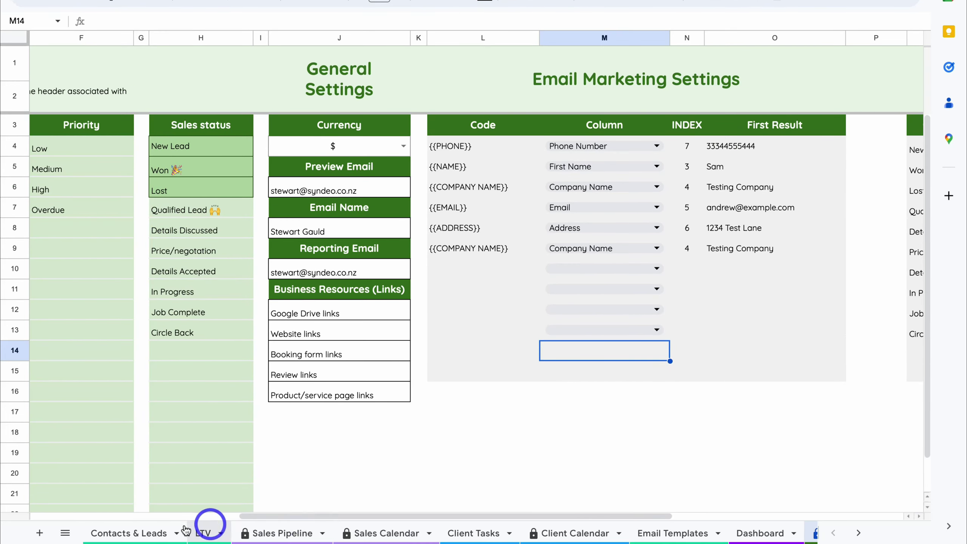
Step: Look through the Contacts & Leads sheet's columns, from the contact details to the invoice status
click(131, 533)
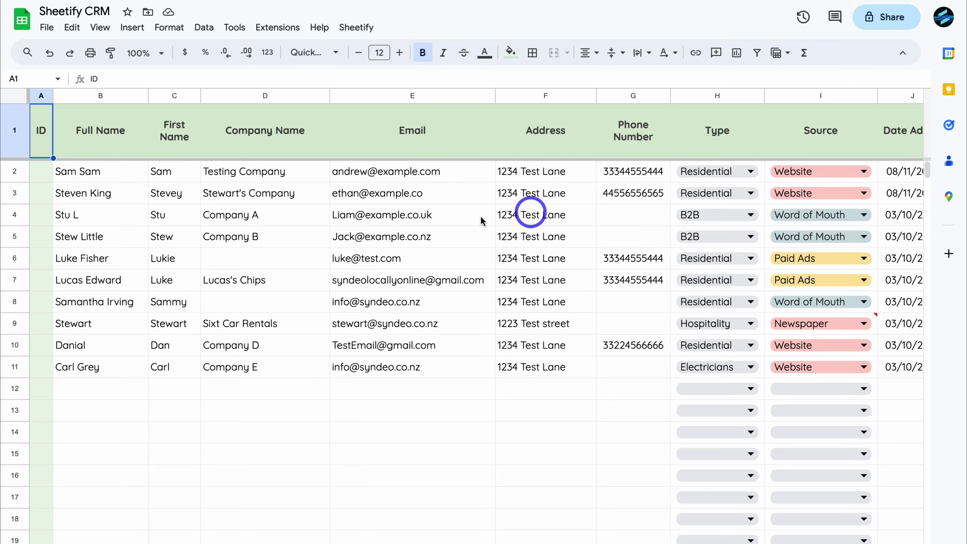
scroll(601, 327, right, 10)
scroll(601, 326, right, 8)
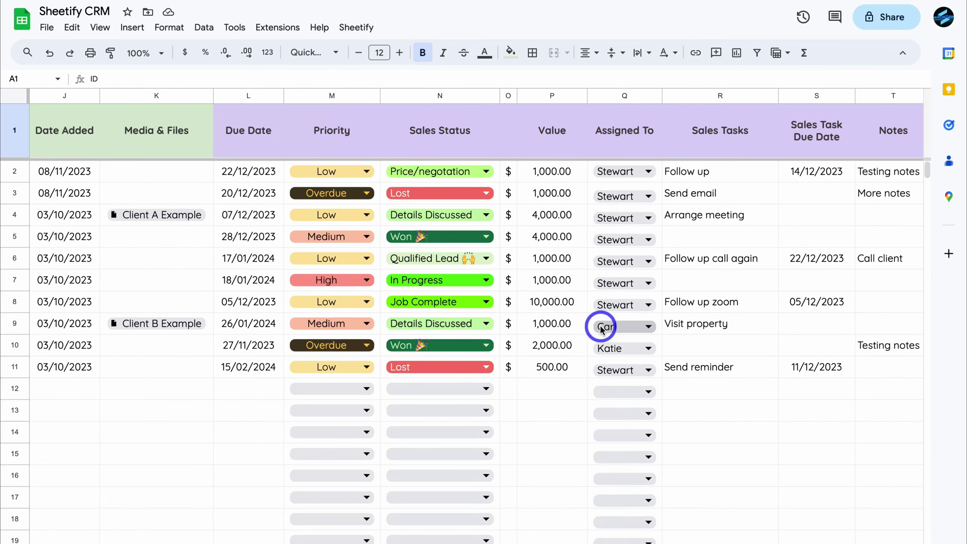
scroll(269, 206, left, 7)
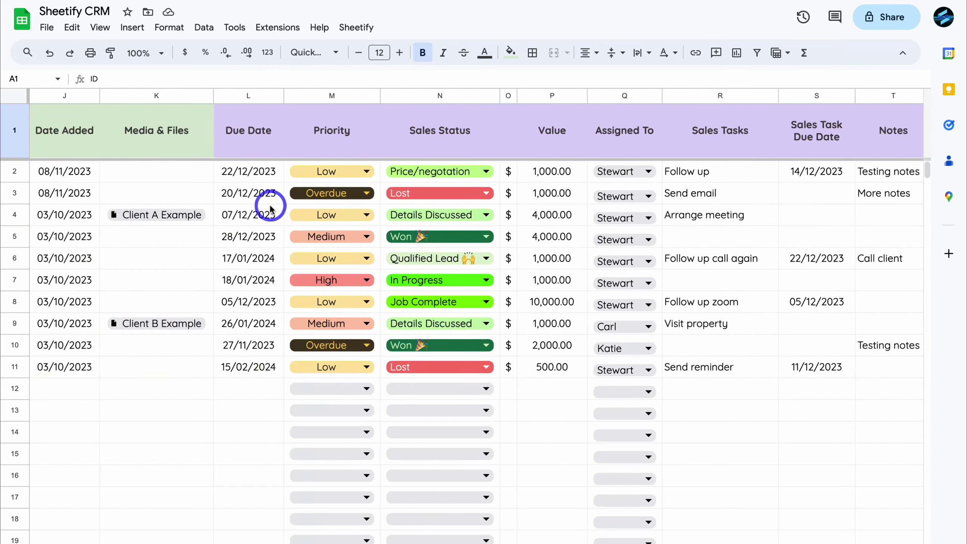
scroll(681, 149, right, 3)
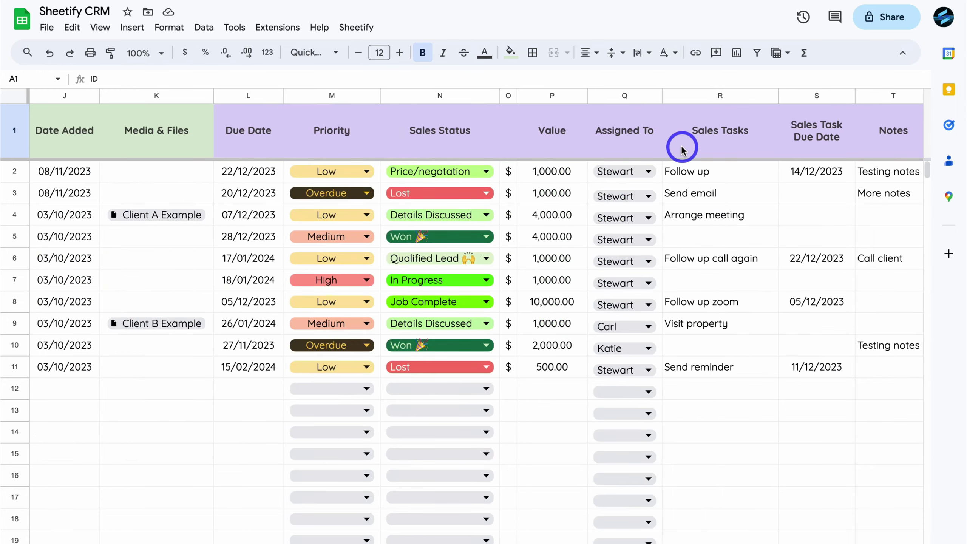
scroll(681, 150, right, 4)
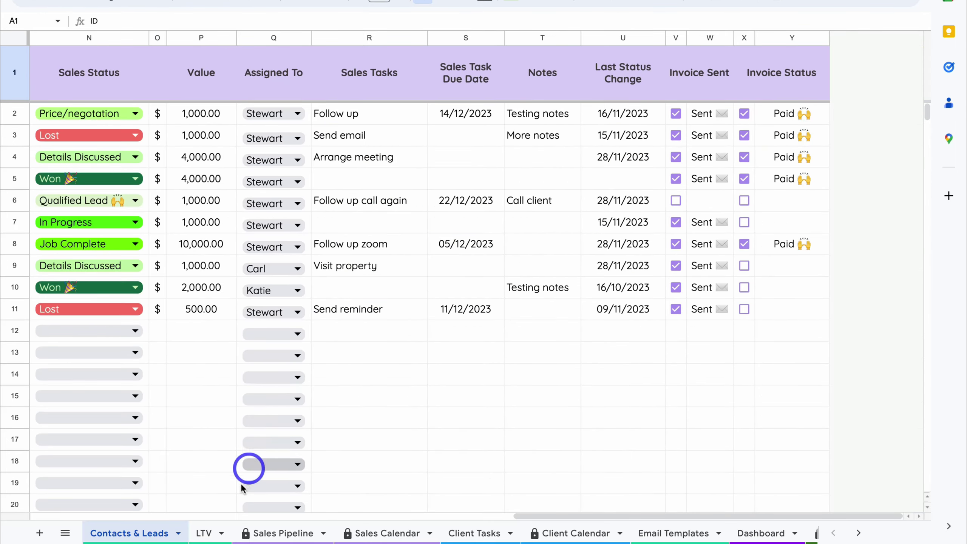
Step: Examine the client emails, total values and job counts in the LTV sheet
click(204, 533)
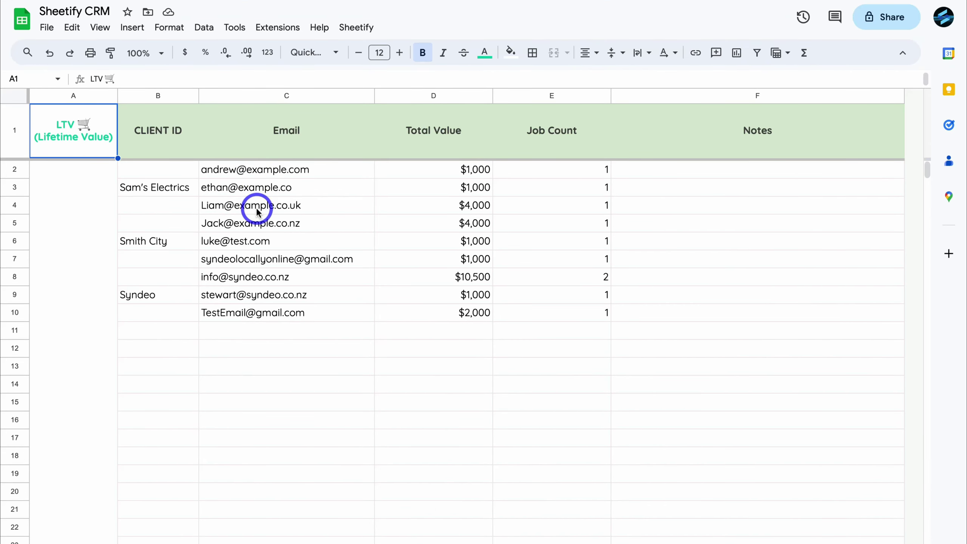
mouse_move(225, 259)
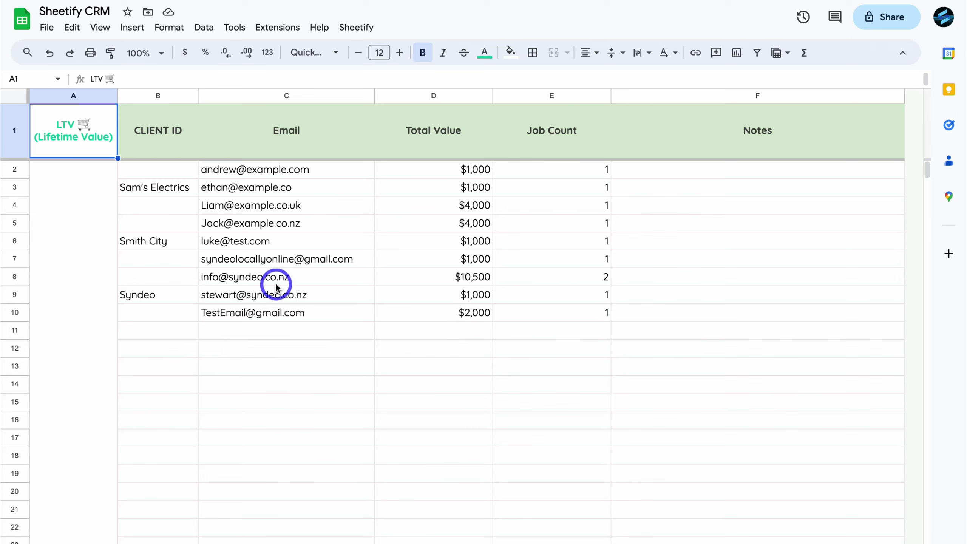
mouse_move(276, 282)
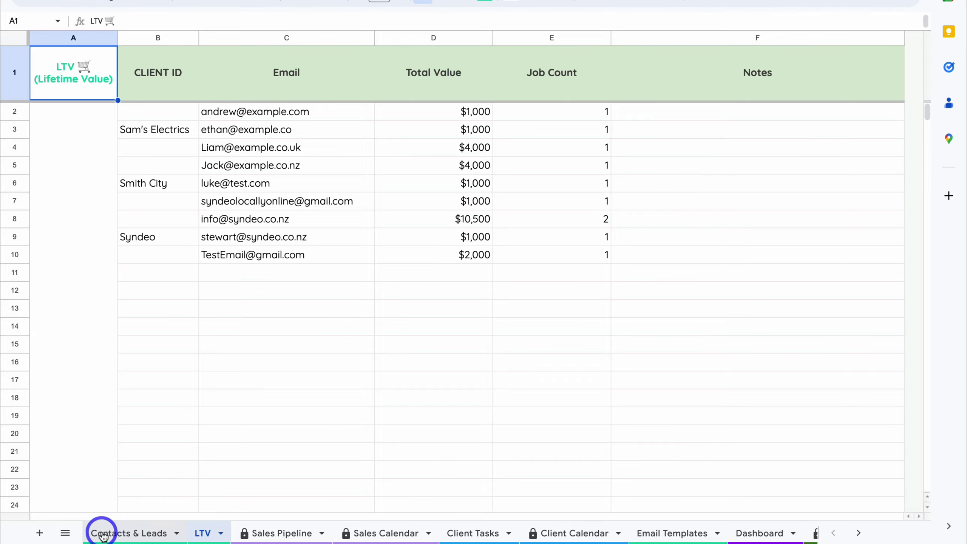
Step: Compare the contacts sharing an email in rows 8 and 11 of Contacts & Leads with their combined LTV entry
click(121, 534)
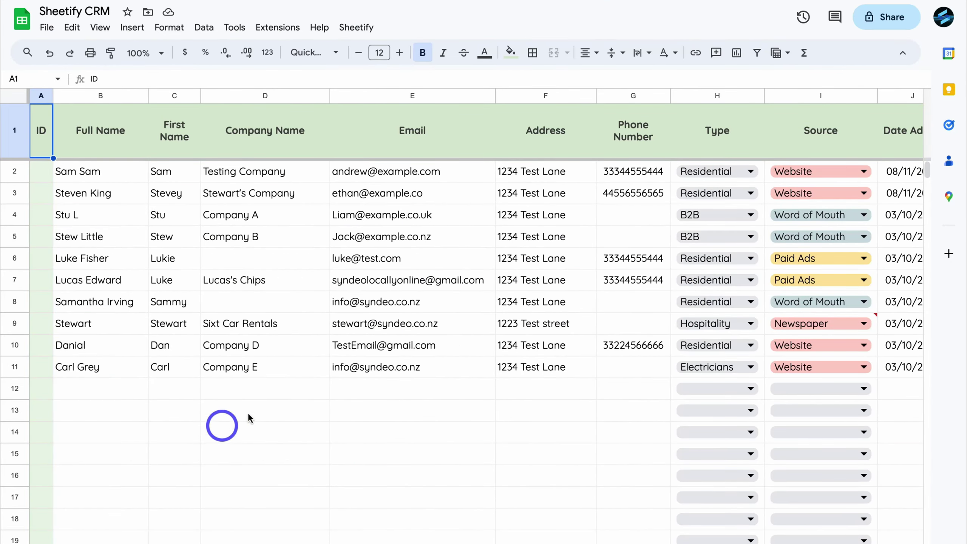
click(356, 368)
click(350, 306)
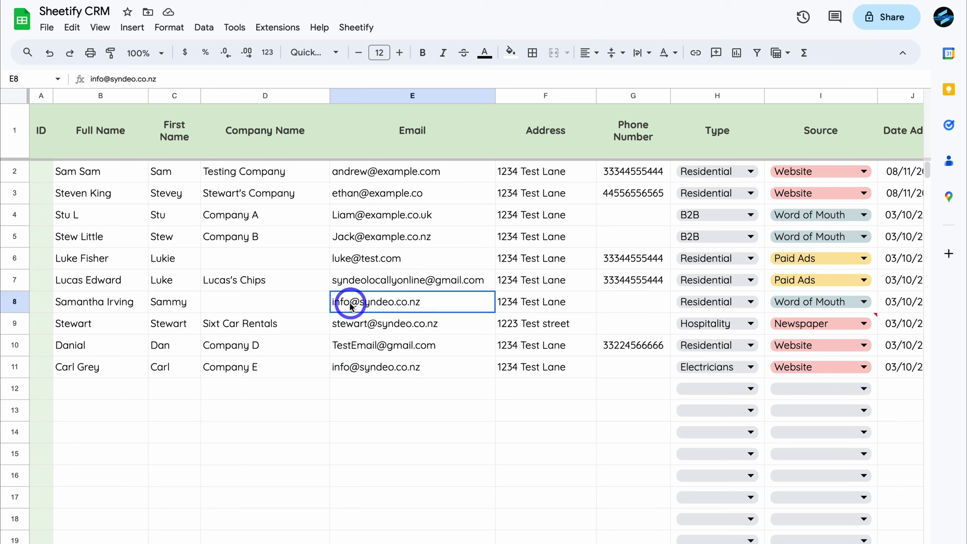
click(117, 309)
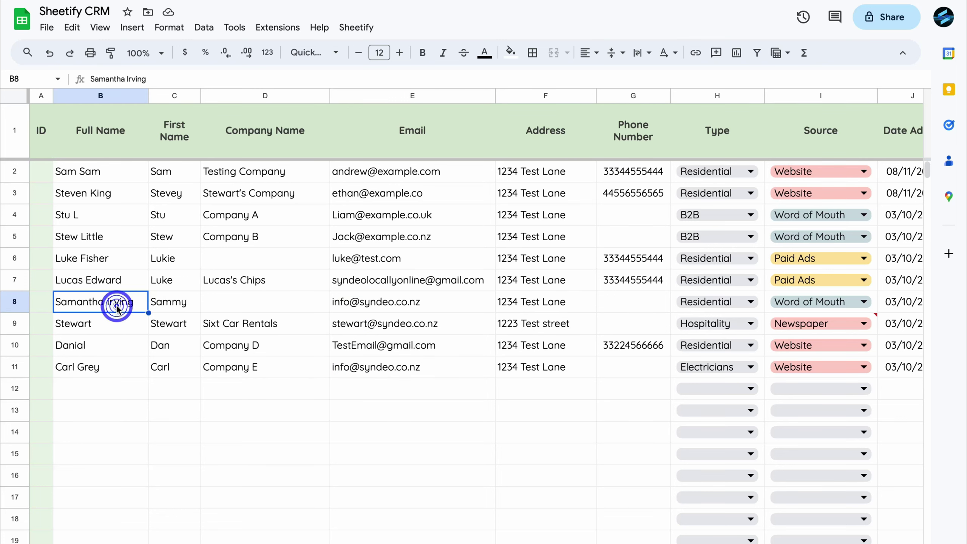
click(108, 367)
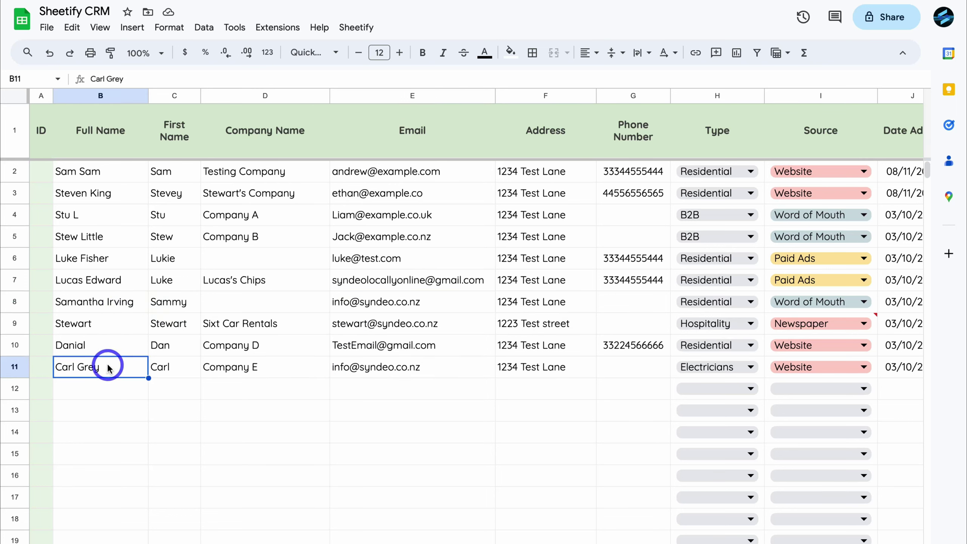
key(ctrl+shift+Page_Down)
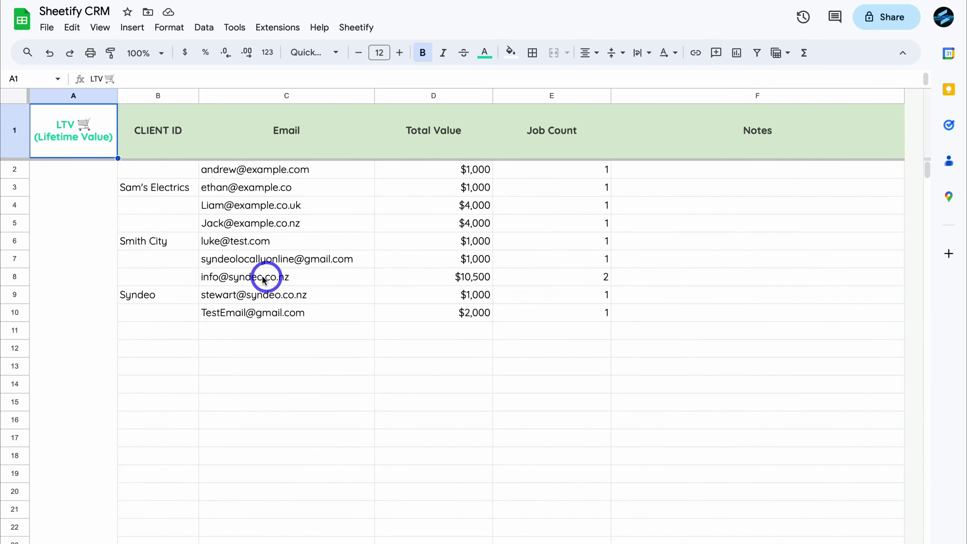
mouse_move(263, 277)
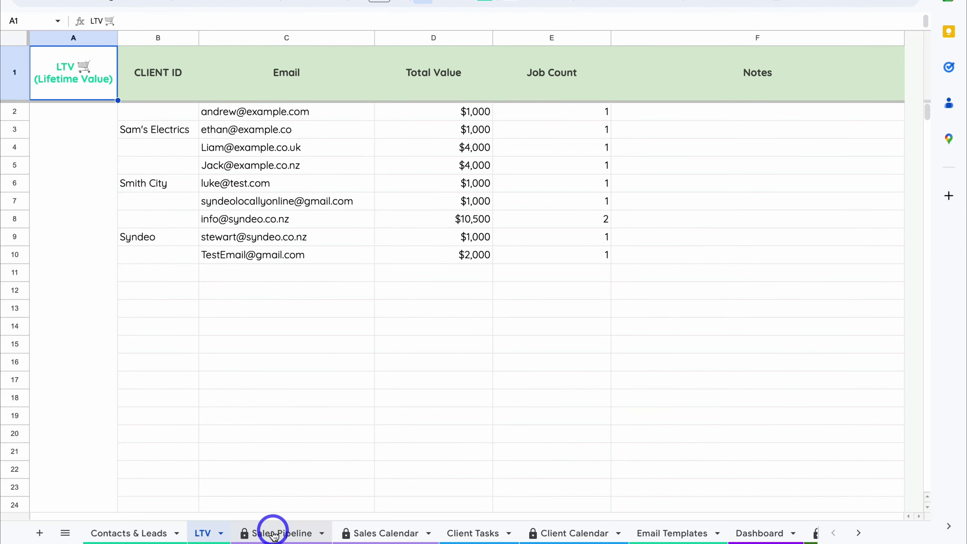
Step: Examine the deals and totals under each stage of the Sales Pipeline sheet, from Won to Circle Back
click(268, 535)
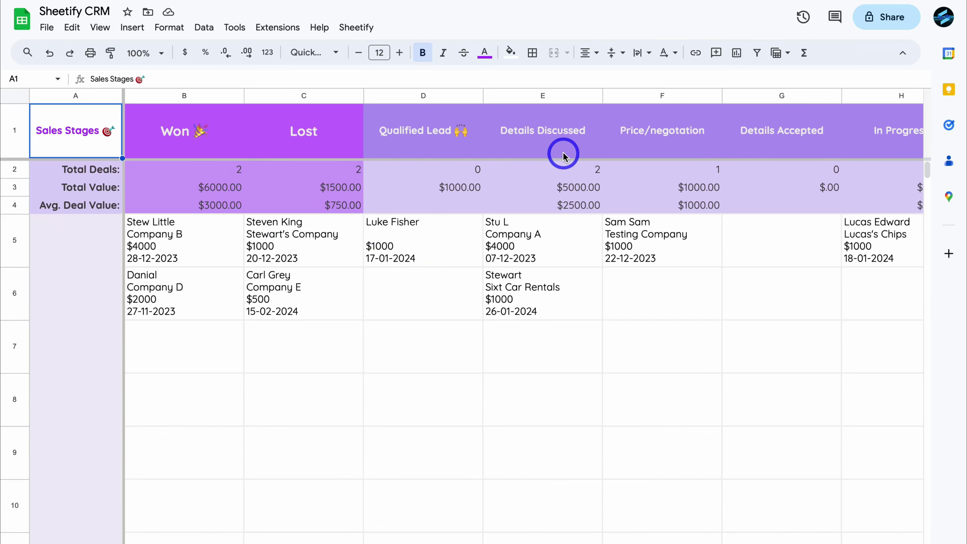
scroll(564, 156, right, 3)
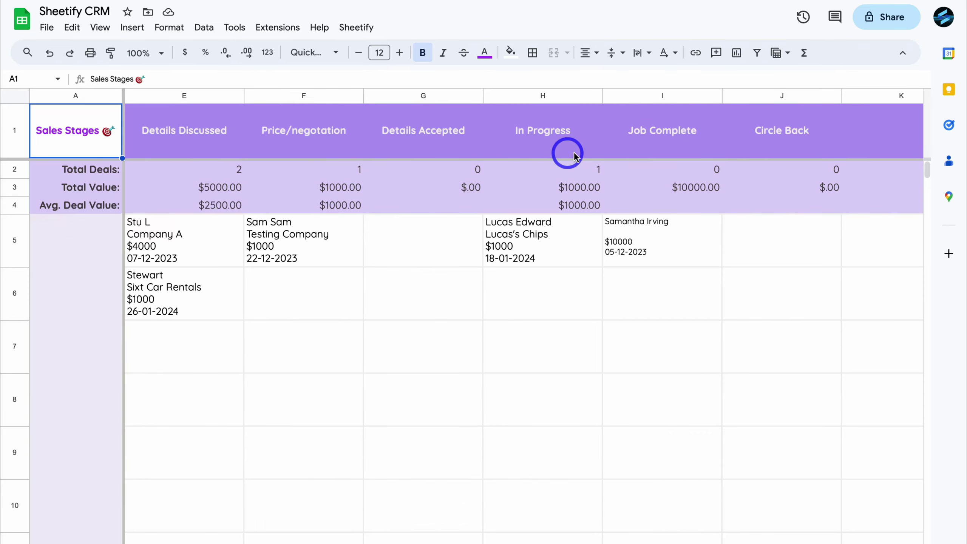
scroll(380, 147, left, 3)
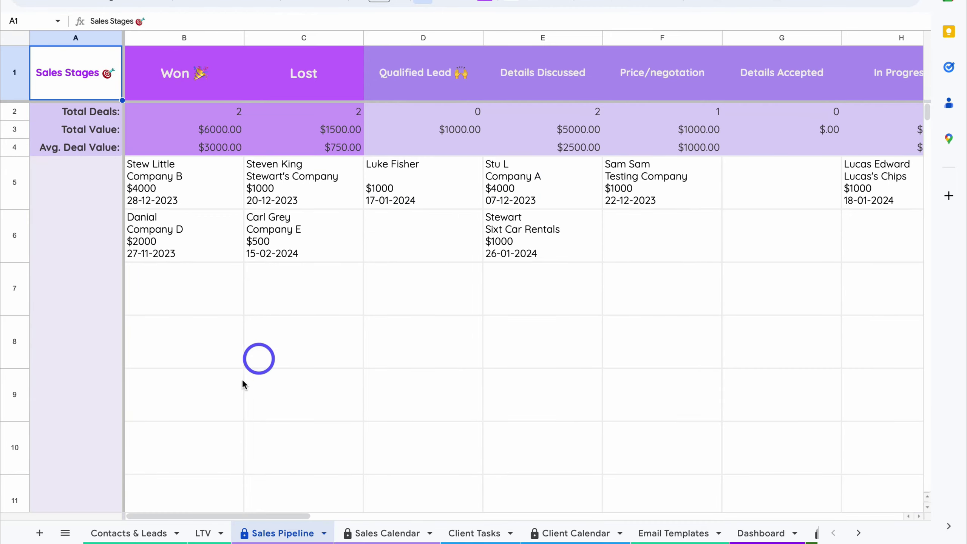
Step: Set the row 2 contact's sales status in Contacts & Leads to Details Accepted and check the deal in Sales Pipeline
click(132, 532)
scroll(506, 314, right, 10)
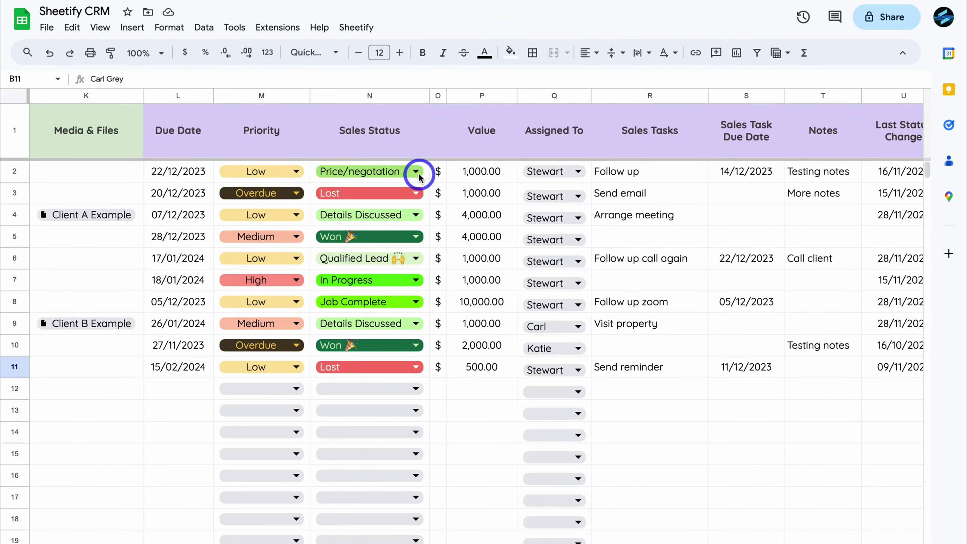
click(416, 173)
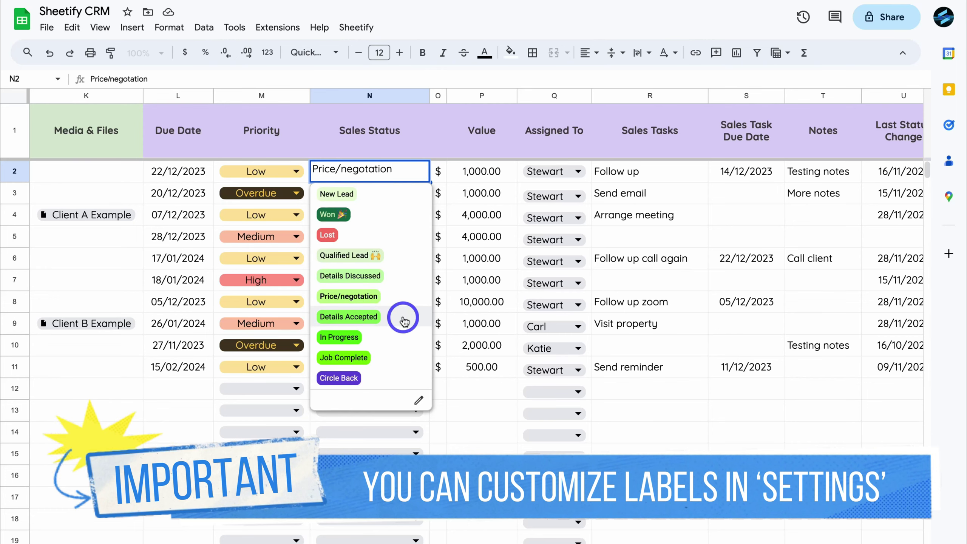
click(358, 322)
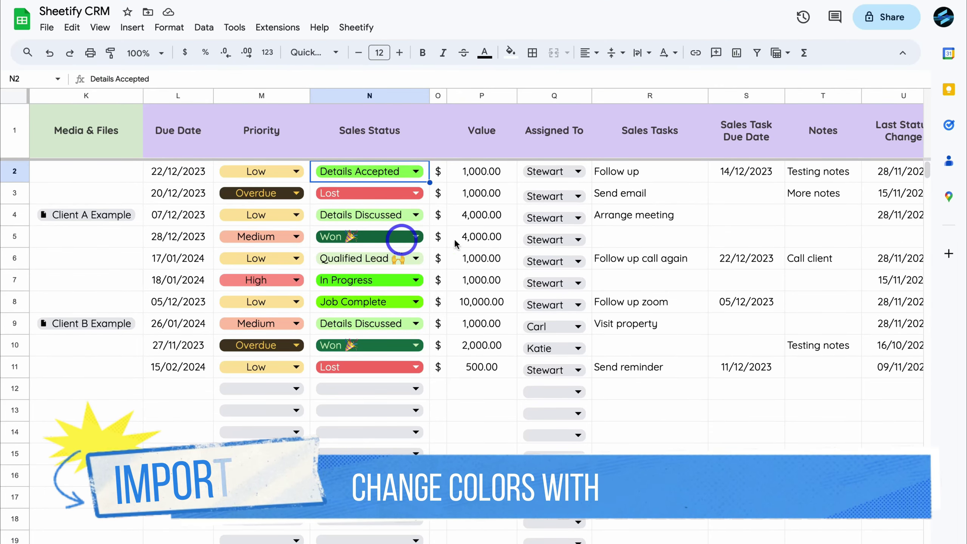
scroll(776, 216, right, 2)
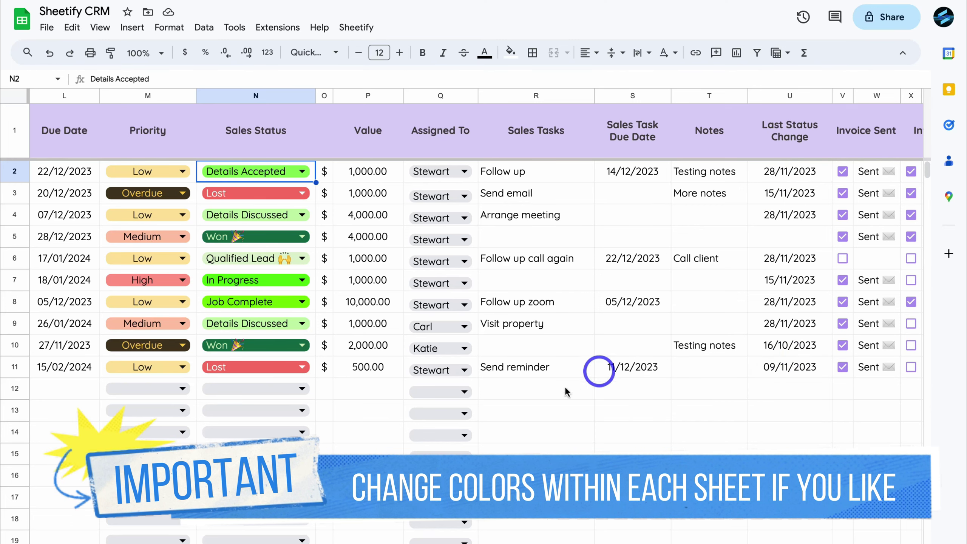
key(ctrl+shift+Page_Down)
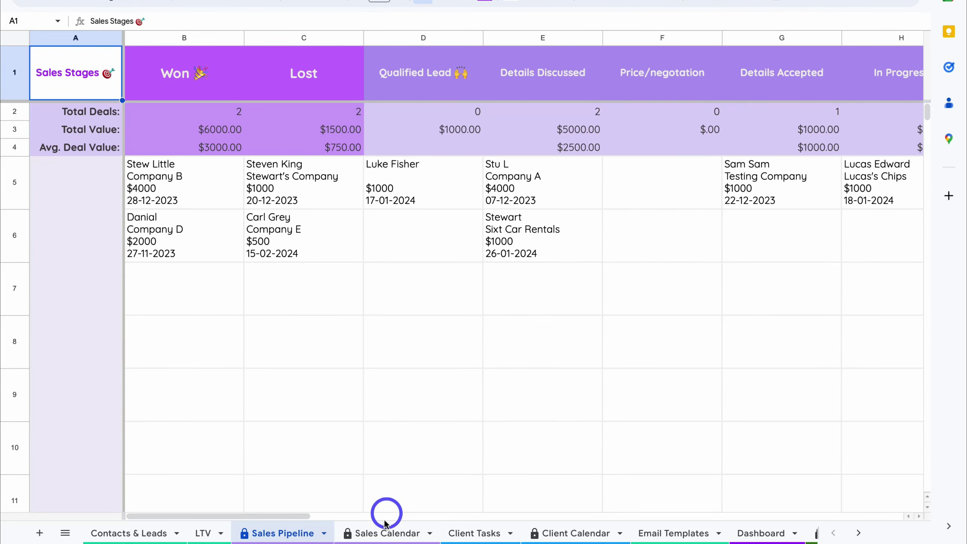
Step: Set the Sales Calendar's view to the Details Accepted status and look through the calendar's entries
click(377, 537)
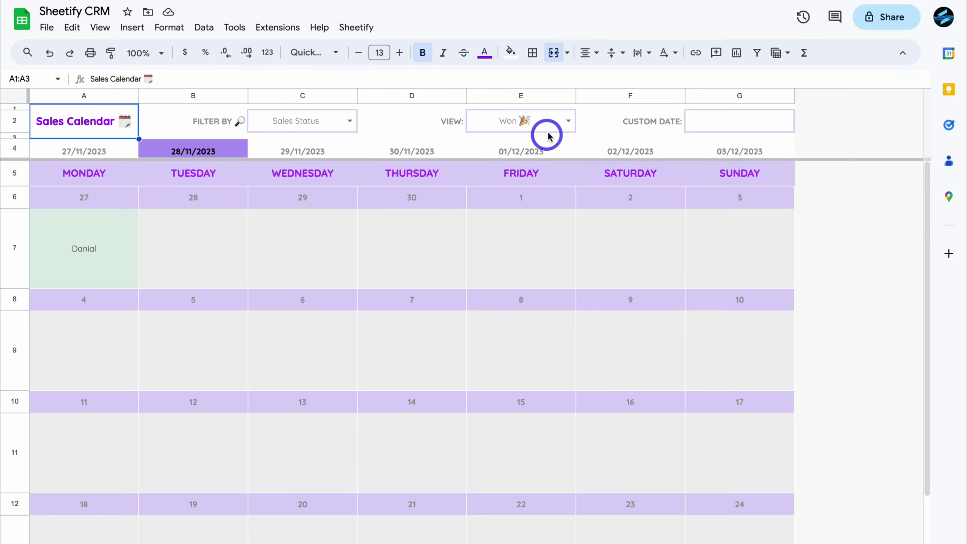
click(566, 125)
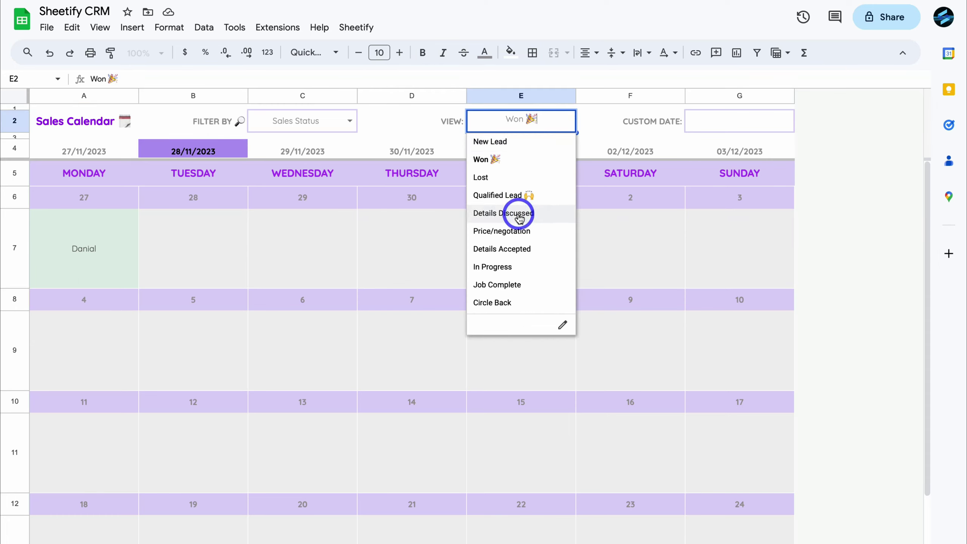
click(546, 251)
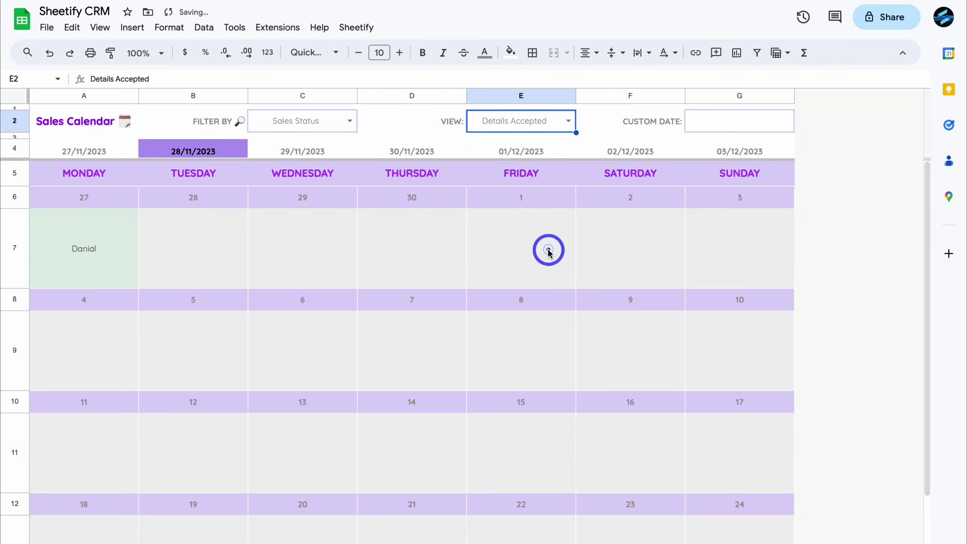
scroll(531, 444, down, 3)
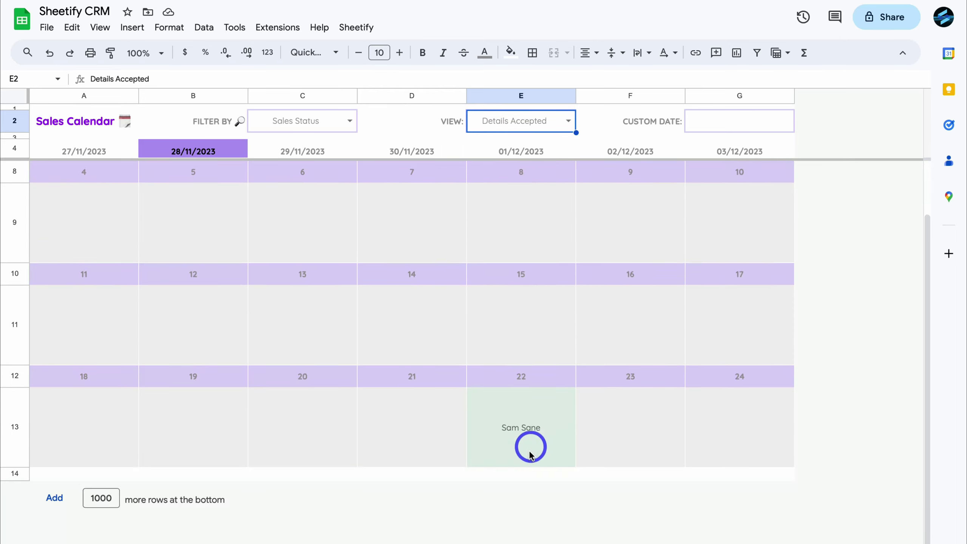
scroll(511, 449, up, 3)
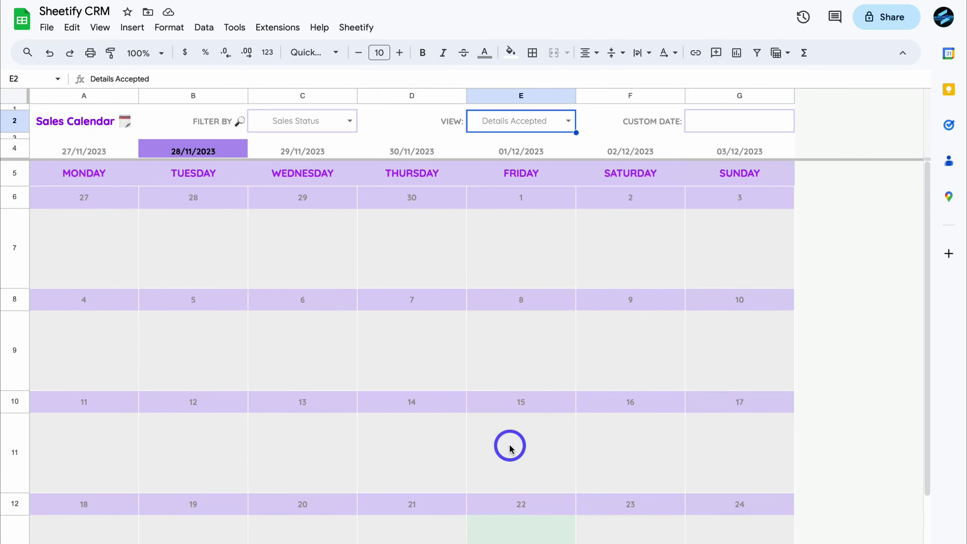
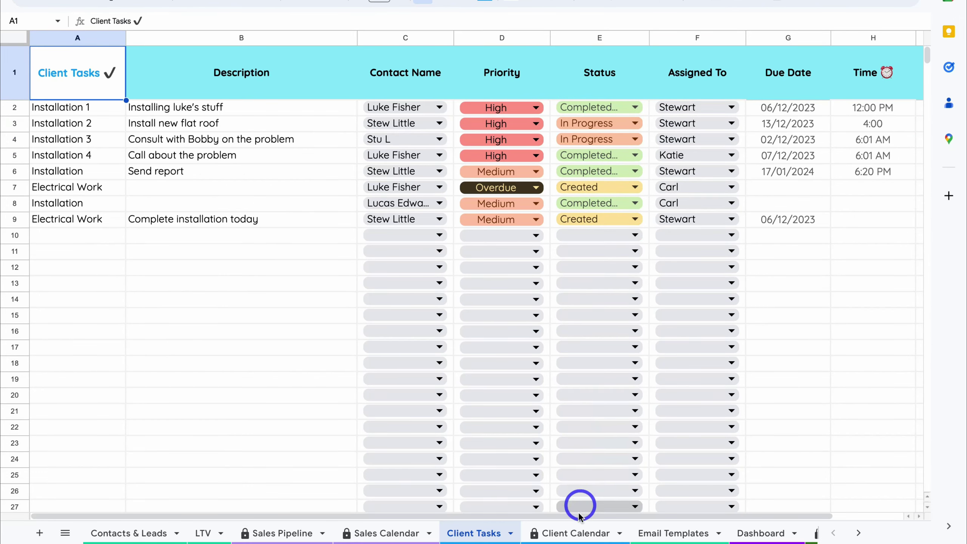
Step: Look over the Client Calendar, and examine the subjects and bodies of the custom, proposal, follow up and invoice emails in Email Templates
click(569, 532)
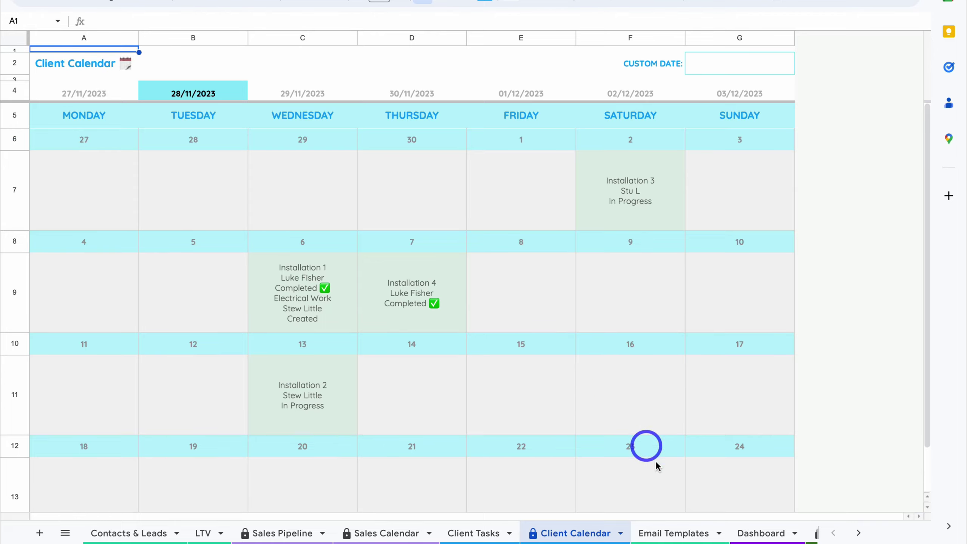
click(673, 533)
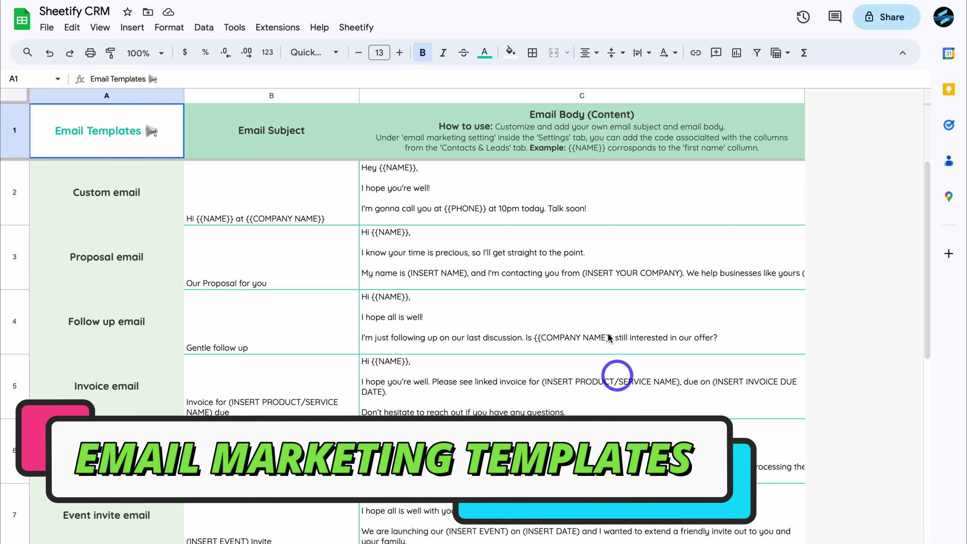
click(577, 213)
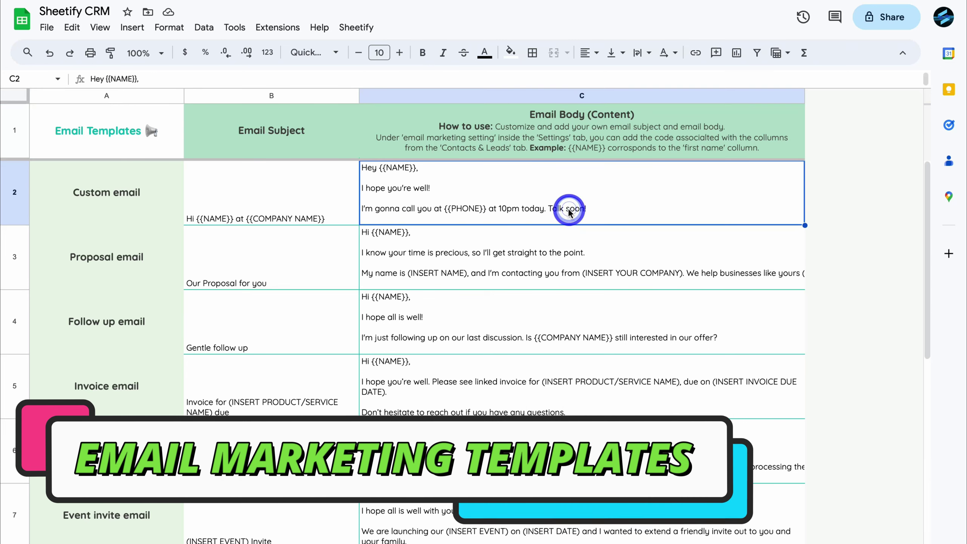
click(338, 263)
click(326, 328)
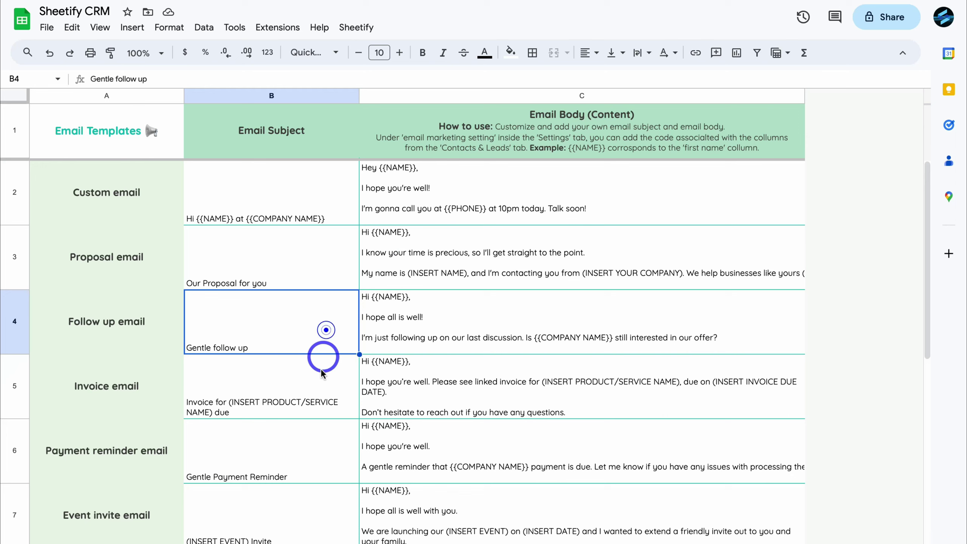
click(320, 395)
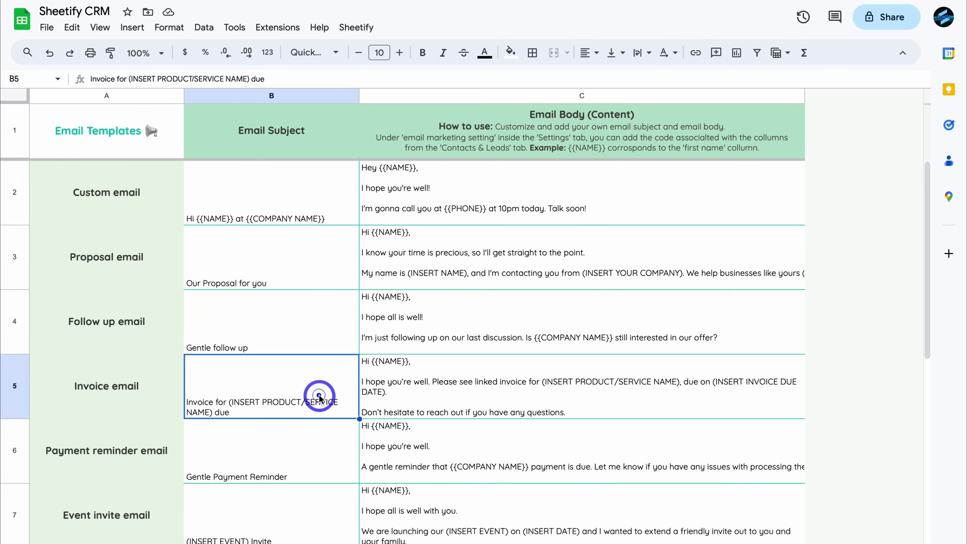
click(313, 352)
click(399, 325)
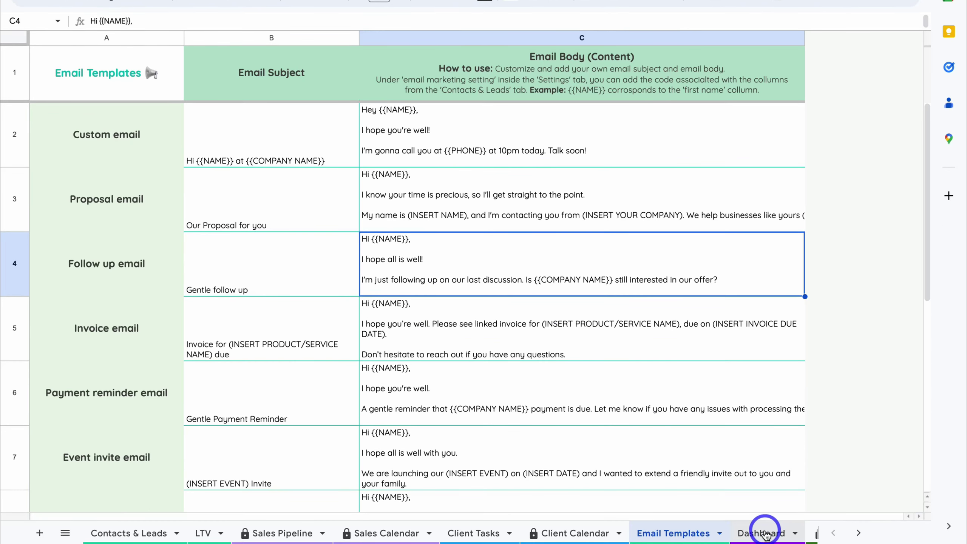
Step: Open the Dashboard and examine the Active Deals, Active Revenue and Invoice Paid vs Unpaid charts
click(766, 532)
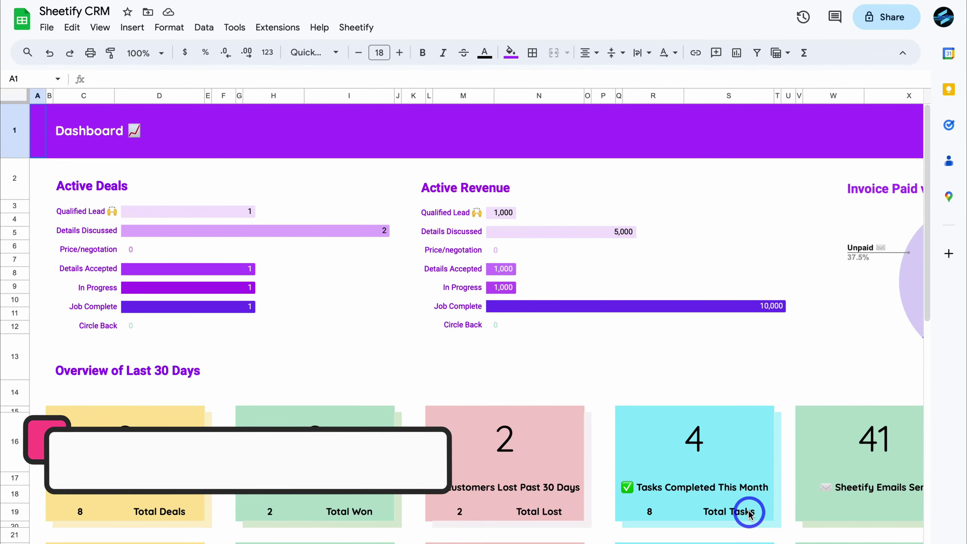
scroll(748, 507, down, 5)
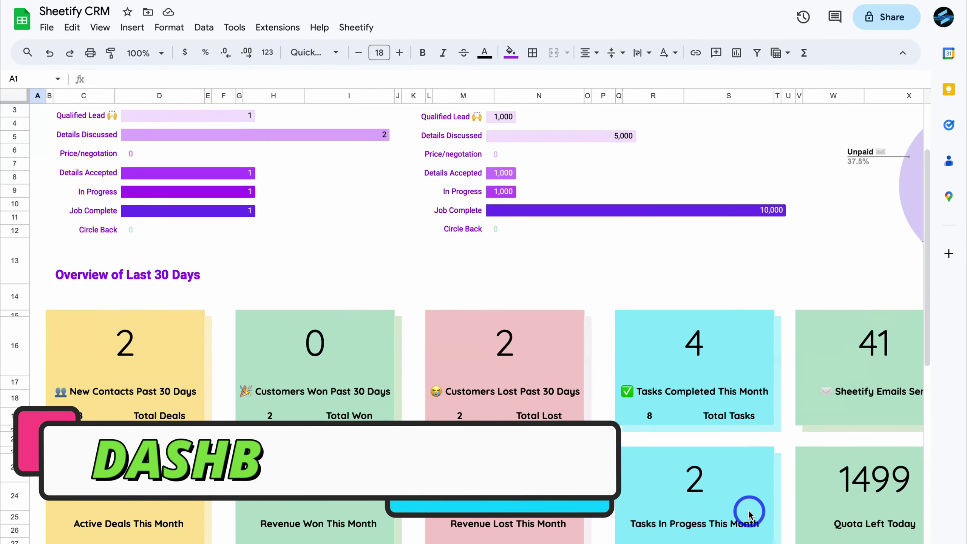
scroll(748, 513, down, 5)
scroll(748, 512, up, 10)
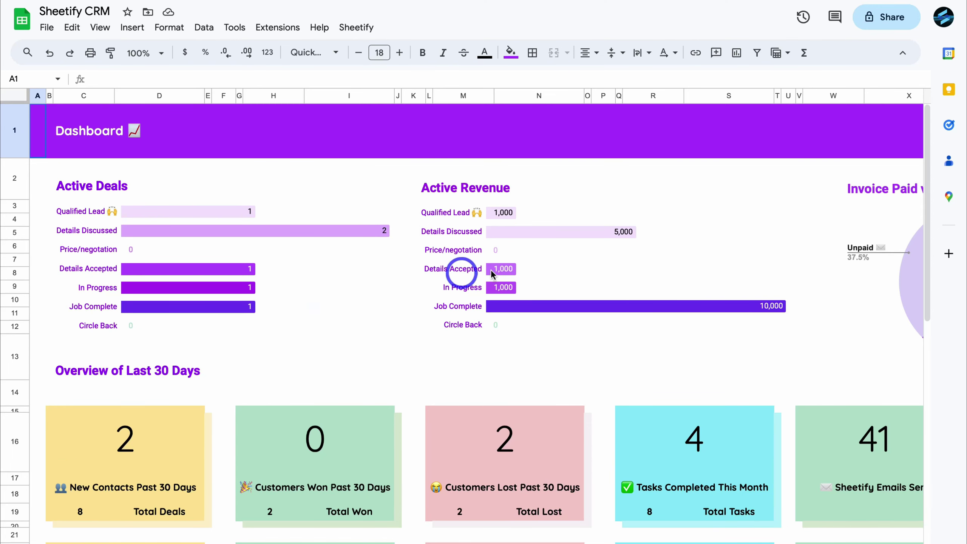
scroll(516, 276, right, 5)
scroll(514, 271, right, 1)
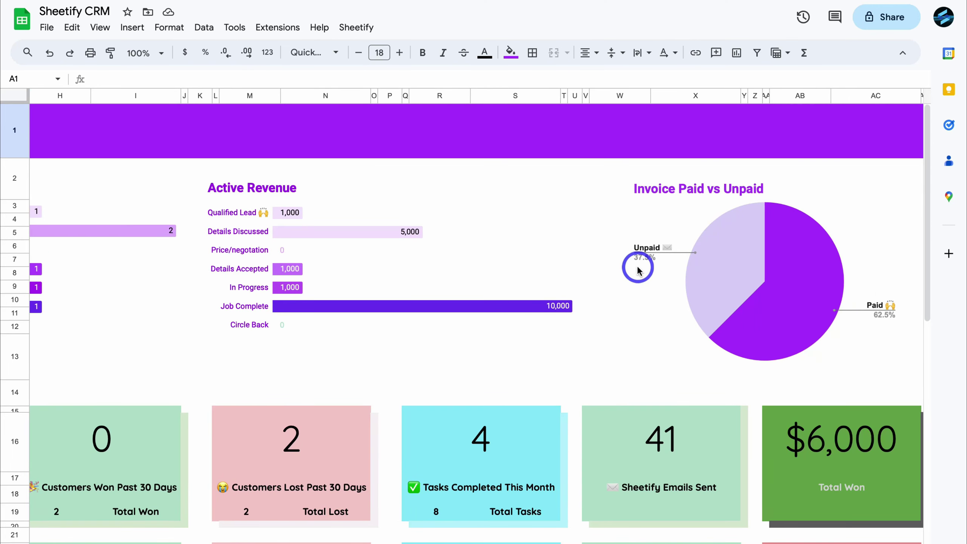
Step: Examine the Dashboard's Overview of Last 30 Days cards, from new contacts and customers won to the overall Total Won and Total Lost
scroll(747, 271, down, 4)
scroll(747, 271, left, 6)
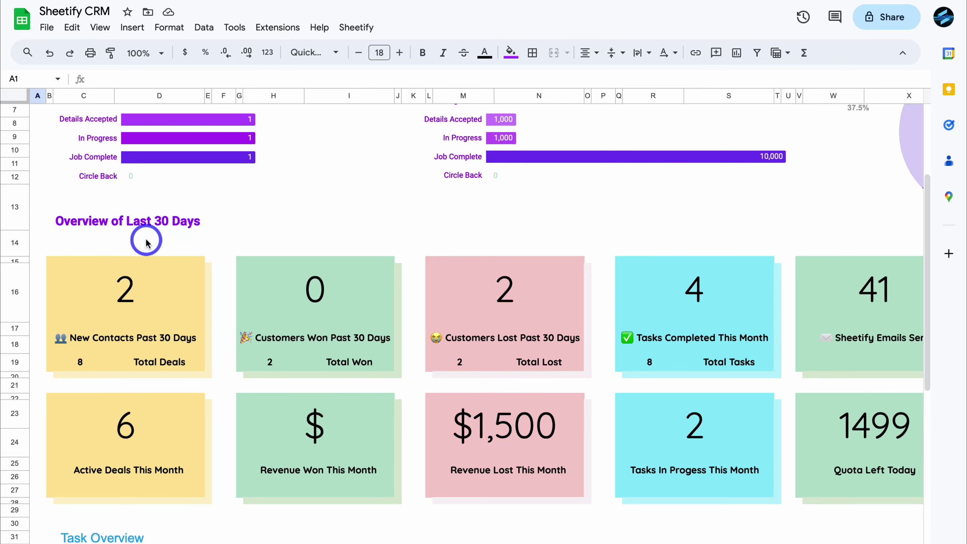
scroll(384, 324, right, 1)
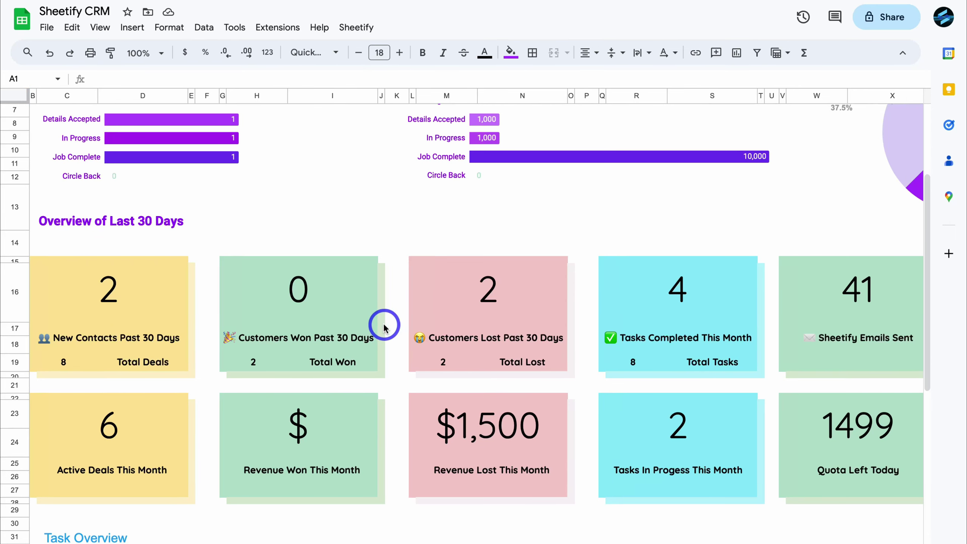
scroll(383, 324, right, 5)
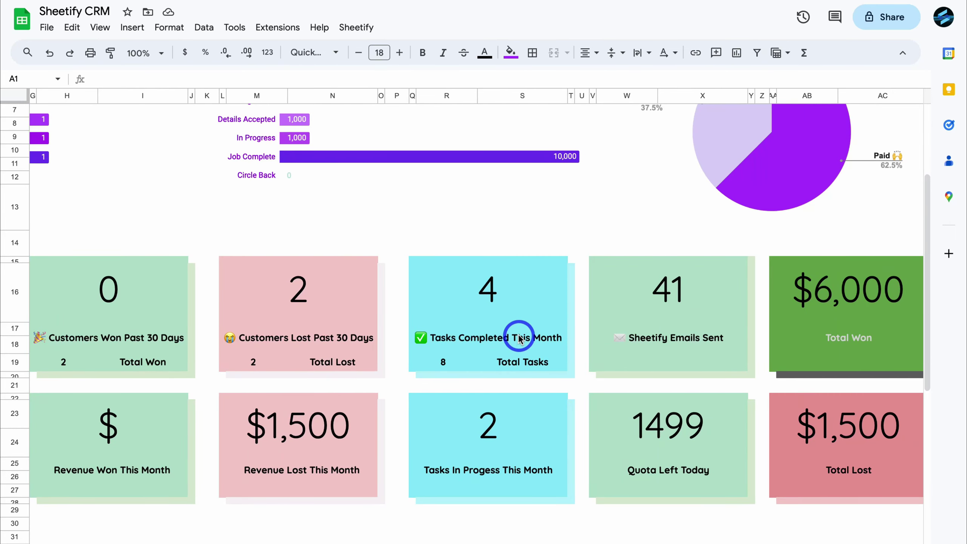
scroll(517, 337, right, 2)
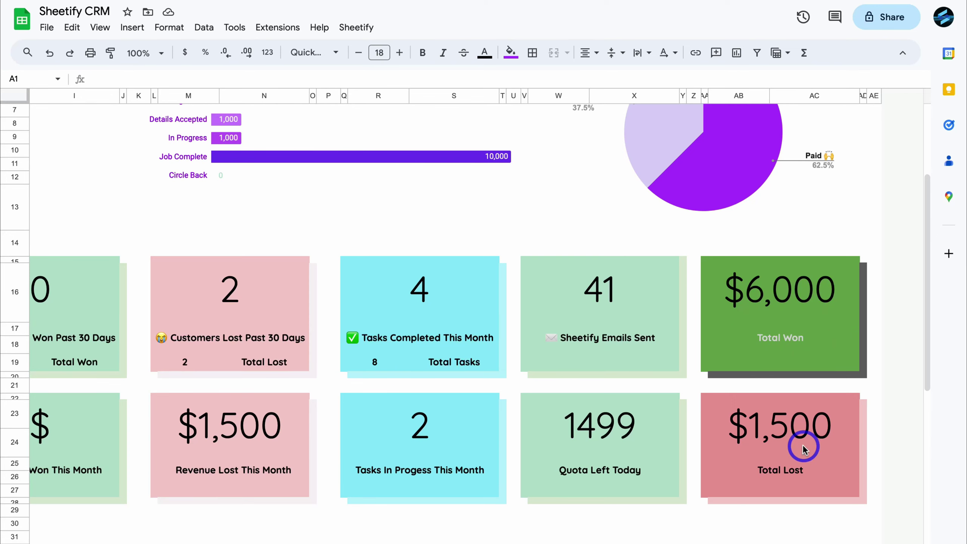
scroll(803, 447, left, 5)
Step: Look at the Dashboard's Task Overview chart and the labels and general settings in the Settings sheet
scroll(803, 448, down, 5)
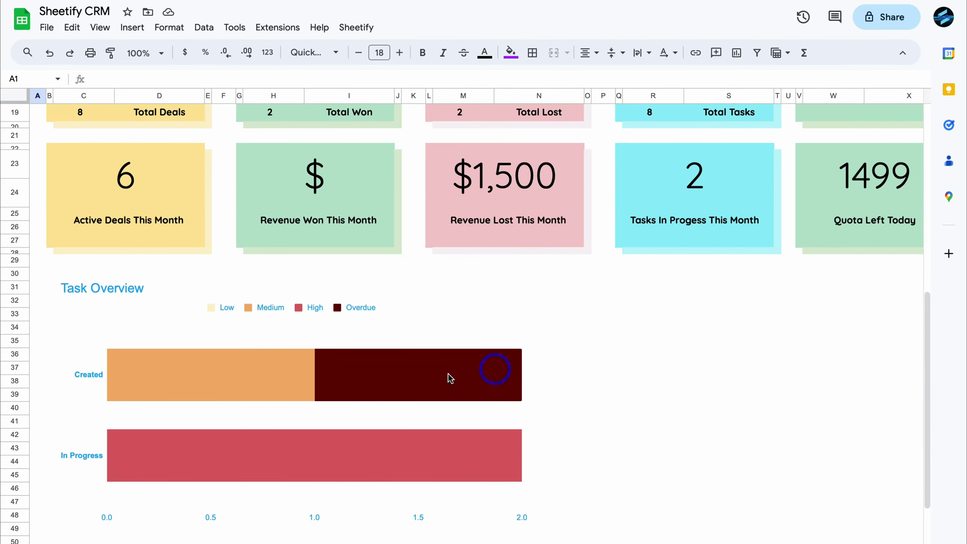
scroll(575, 442, down, 3)
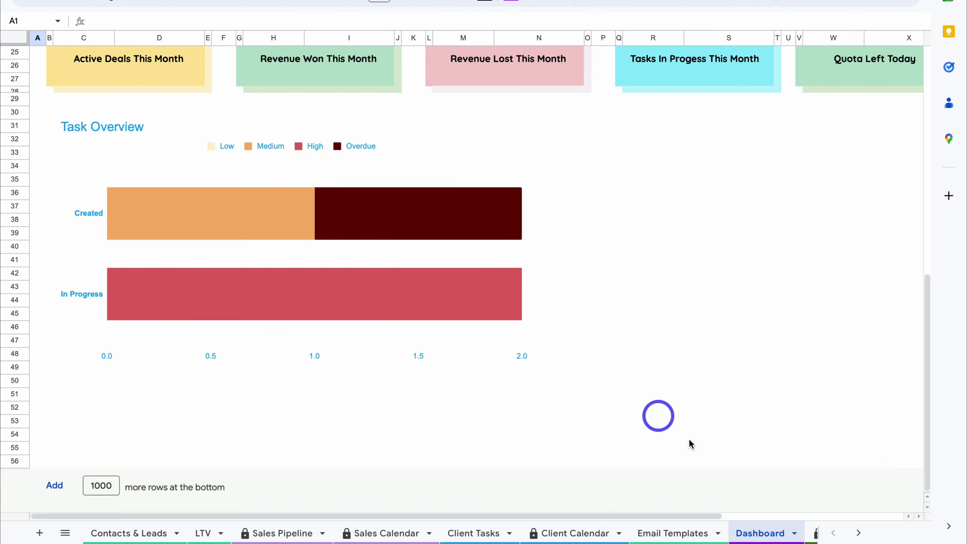
click(777, 535)
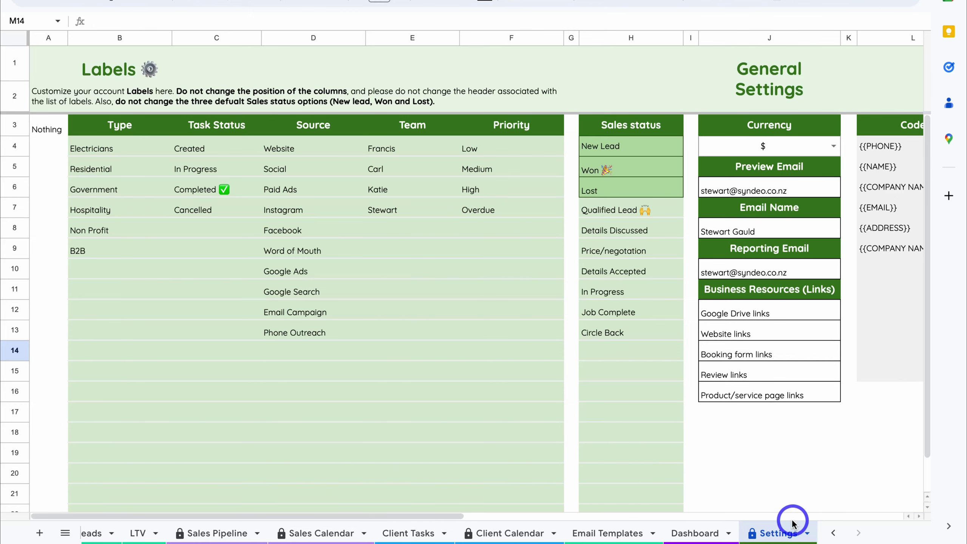
scroll(412, 530, left, 2)
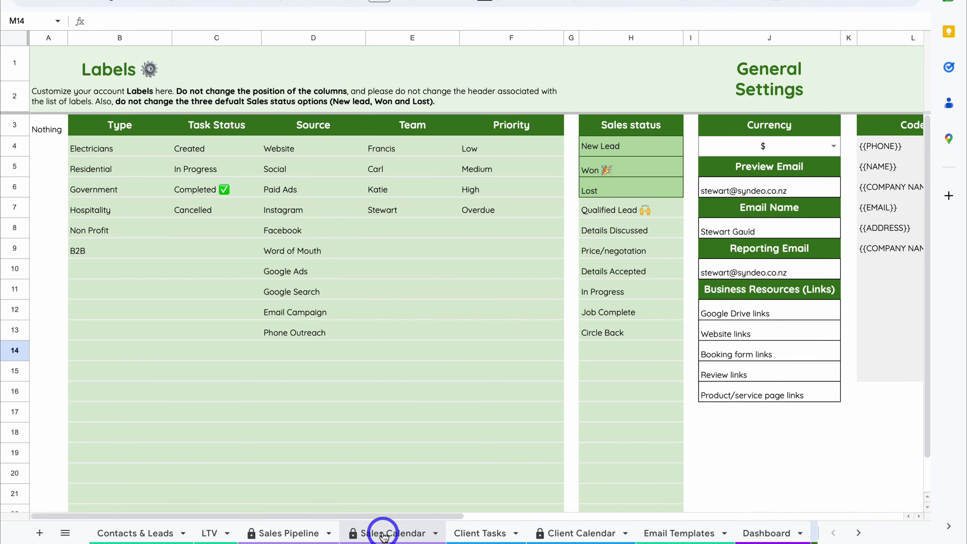
Step: Enter Company C as the company name of the row 6 contact in Contacts & Leads
click(122, 535)
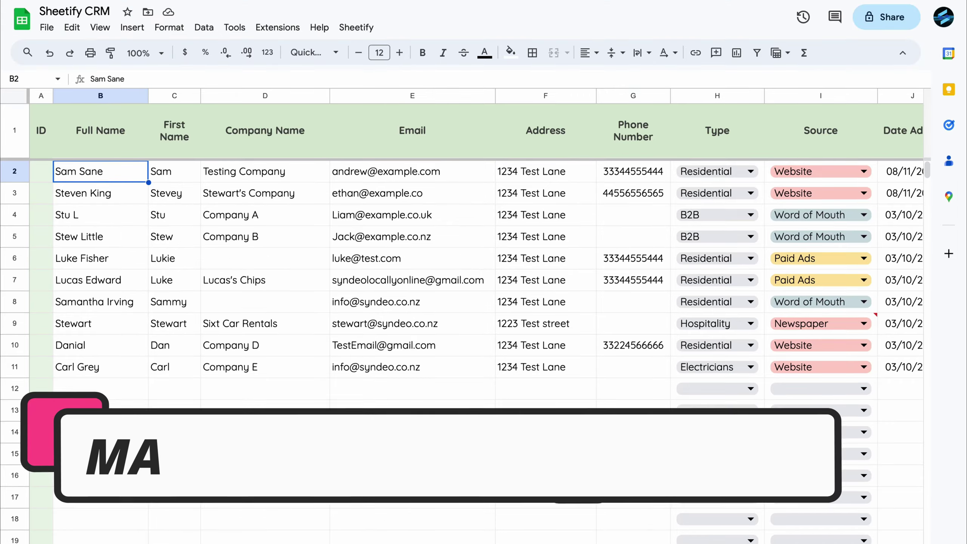
click(110, 258)
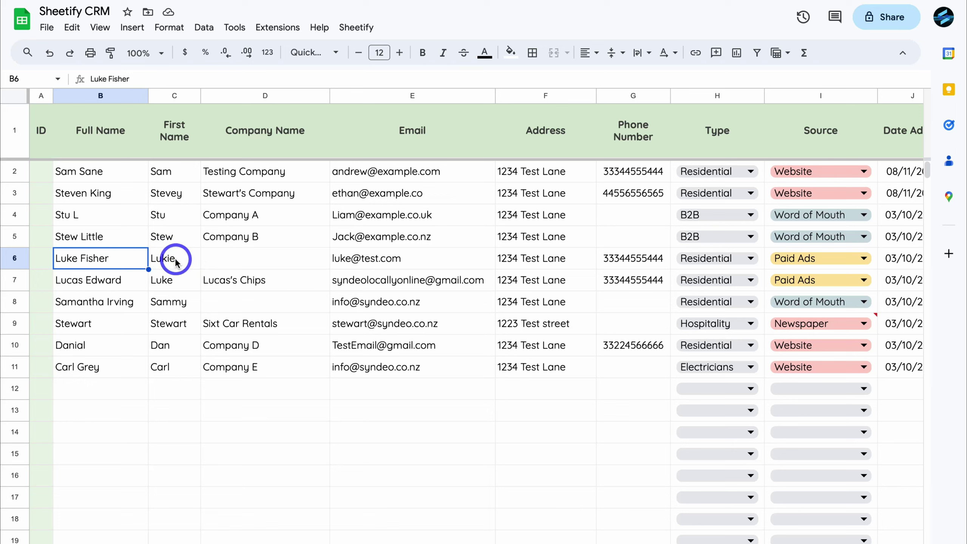
click(225, 259)
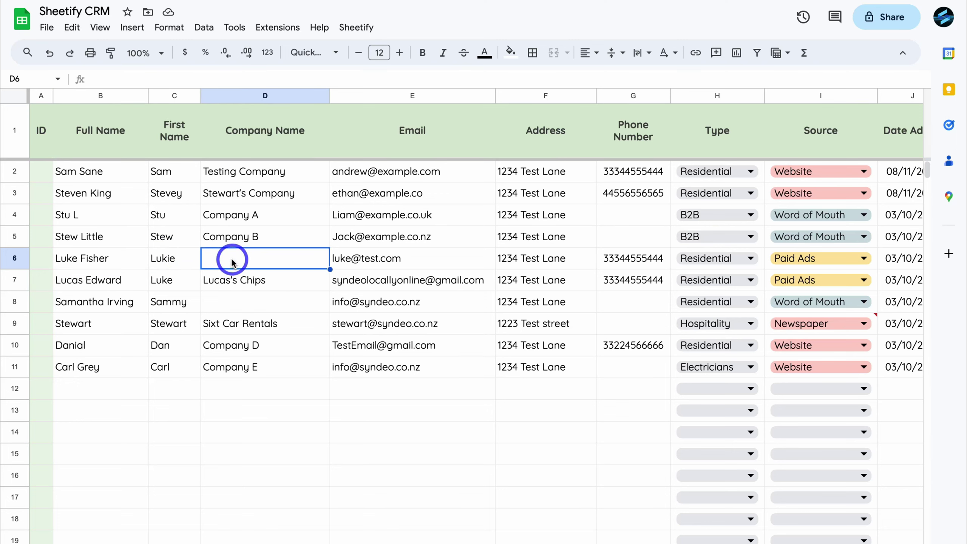
text(Company C)
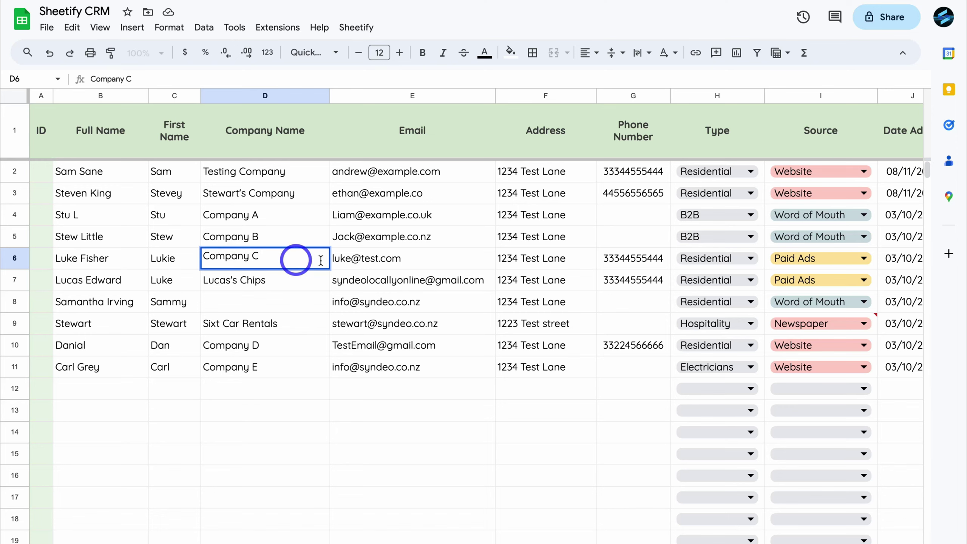
click(394, 260)
Step: Set the row 6 contact's type to B2B and its source to Word of Mouth
scroll(397, 263, right, 5)
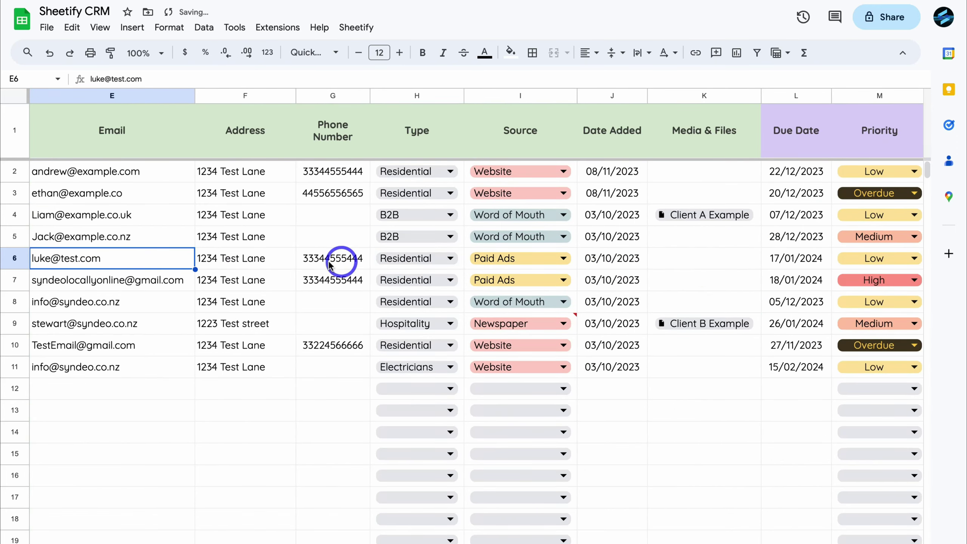
click(264, 262)
click(316, 261)
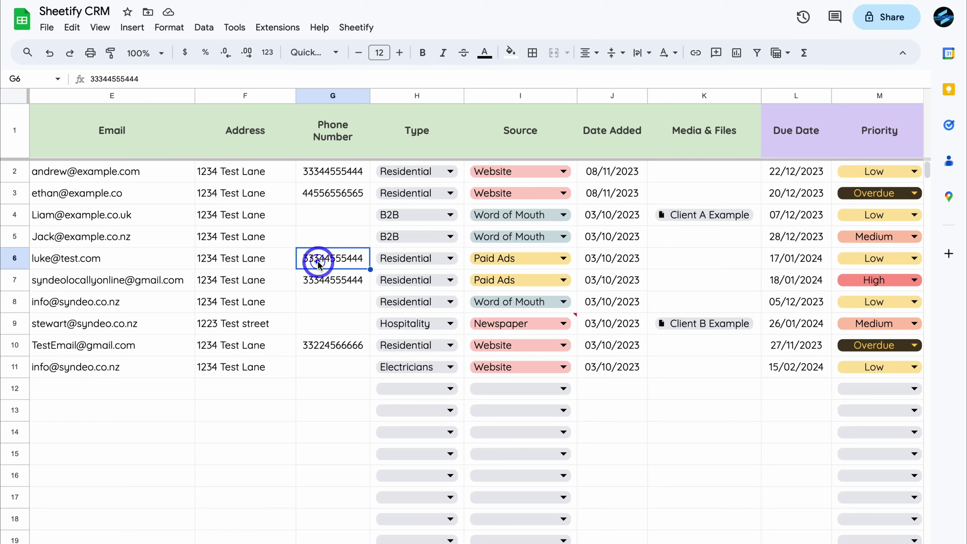
click(447, 259)
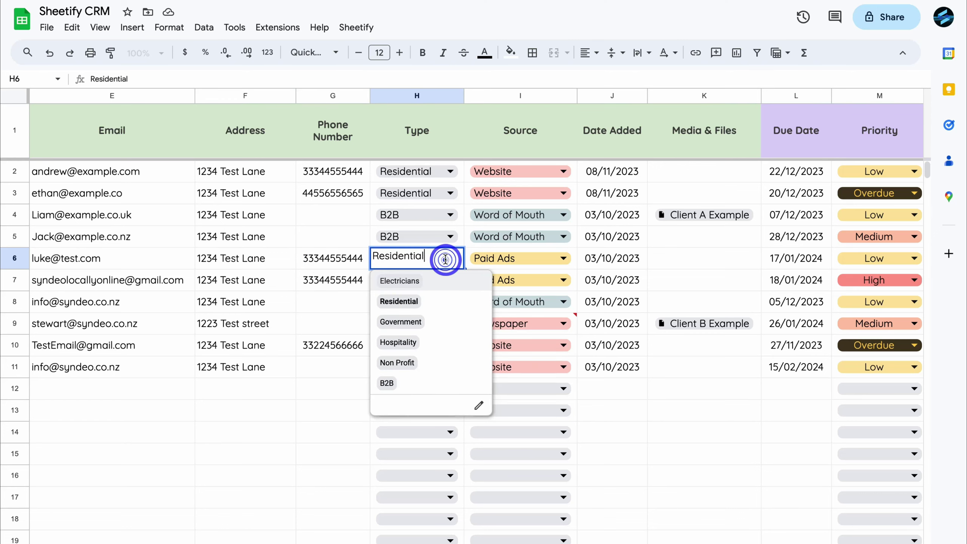
click(439, 383)
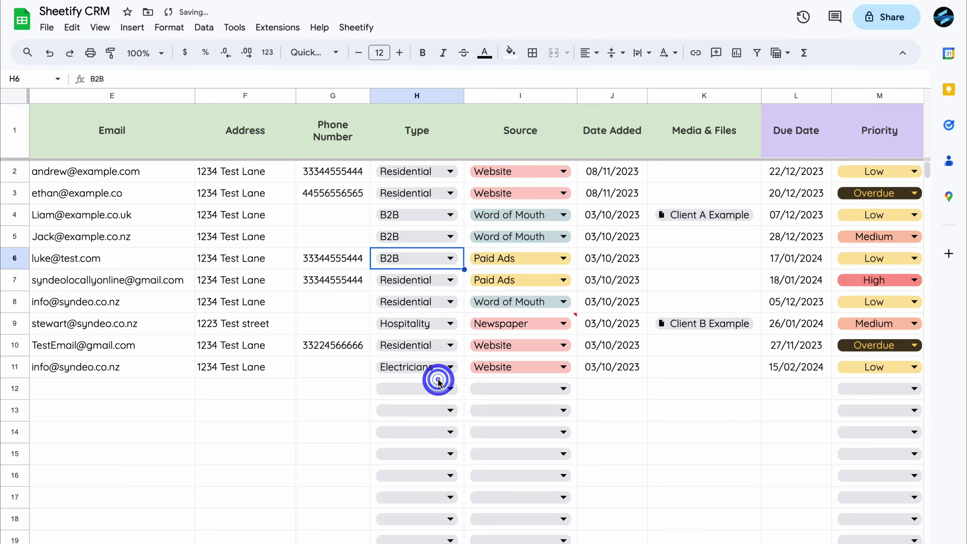
click(562, 258)
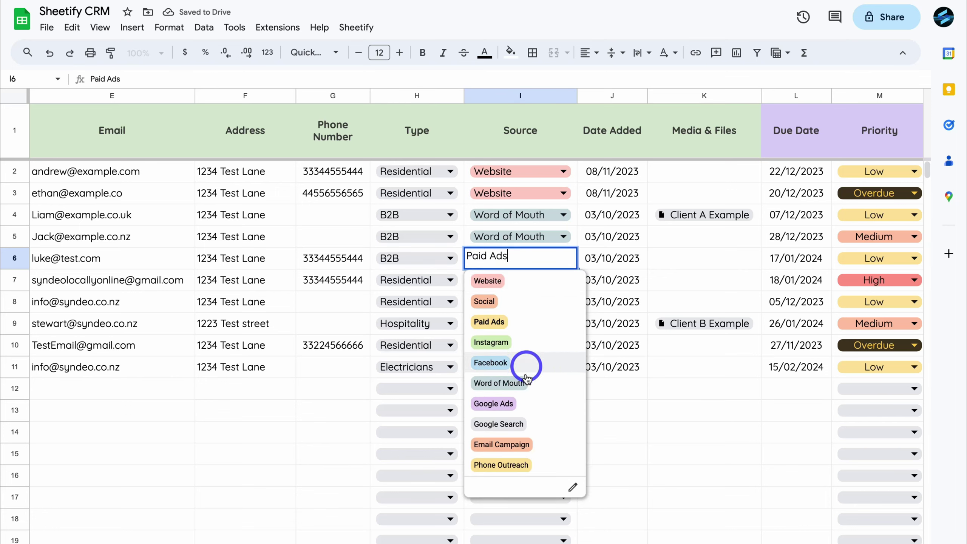
click(498, 383)
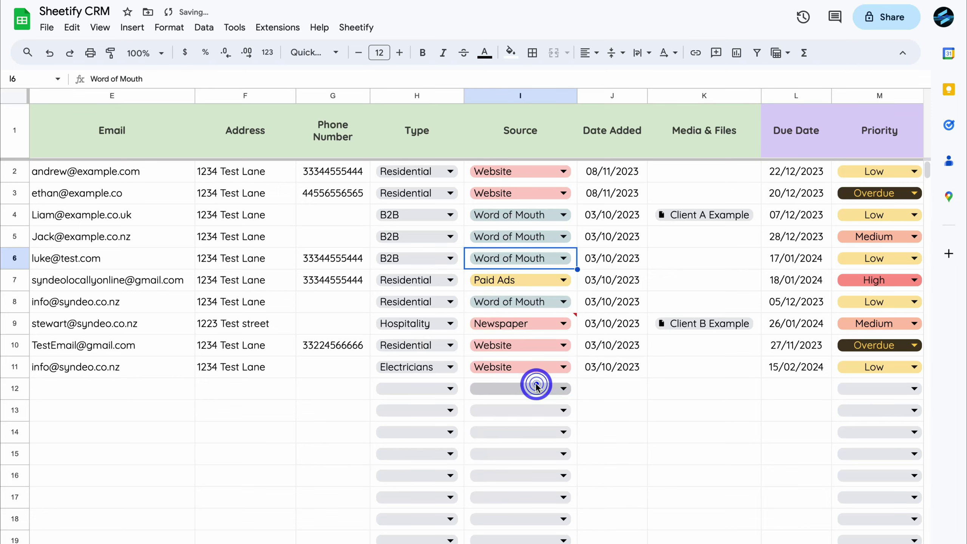
Step: Set the row 6 contact's Date Added to 28/11/2023
click(619, 263)
double_click(619, 263)
click(658, 283)
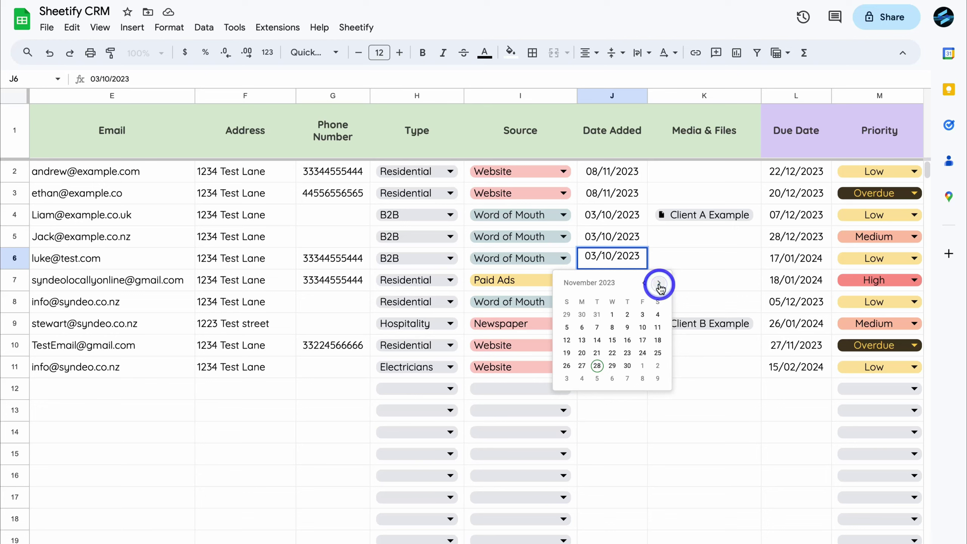
click(597, 365)
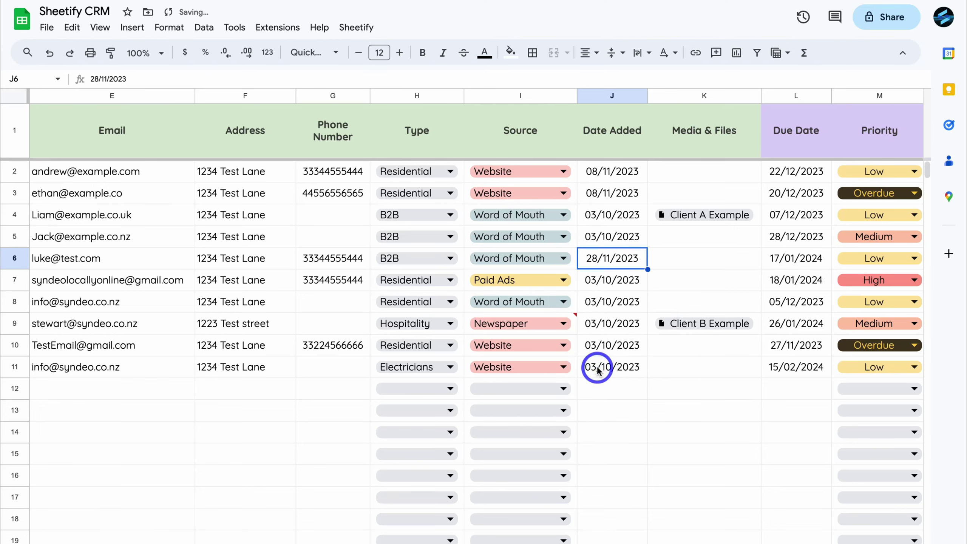
Step: Preview the Client A Example link in Media & Files and select the row 6 contact's empty Media & Files cell
click(705, 259)
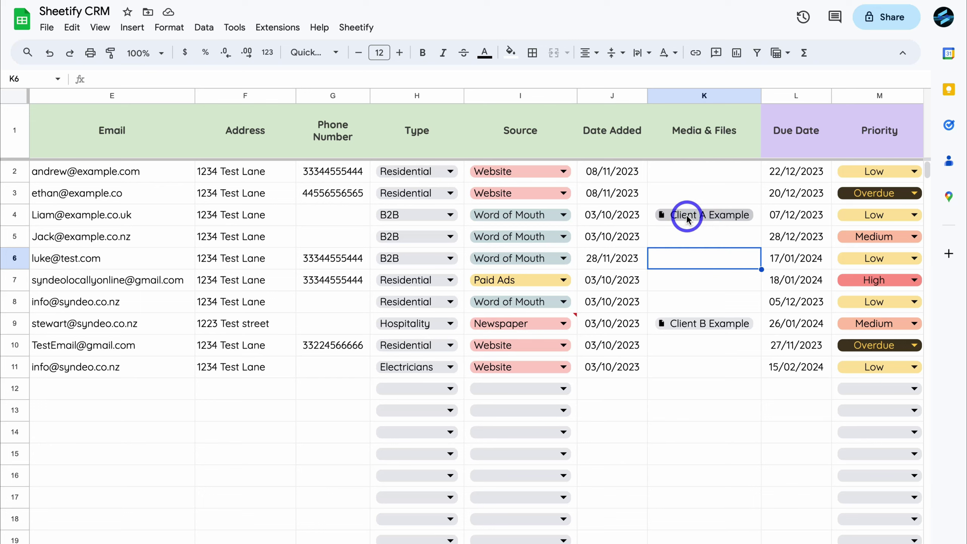
mouse_move(687, 218)
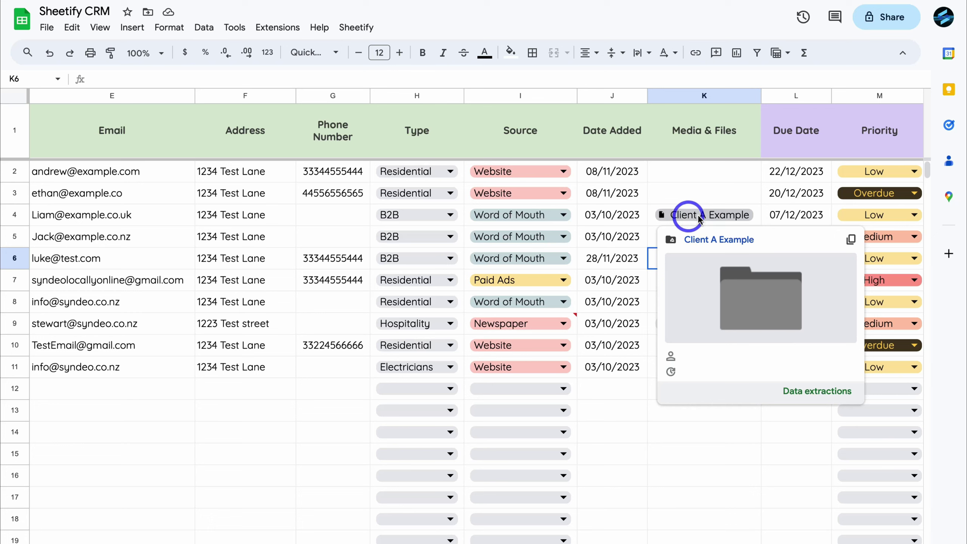
click(715, 192)
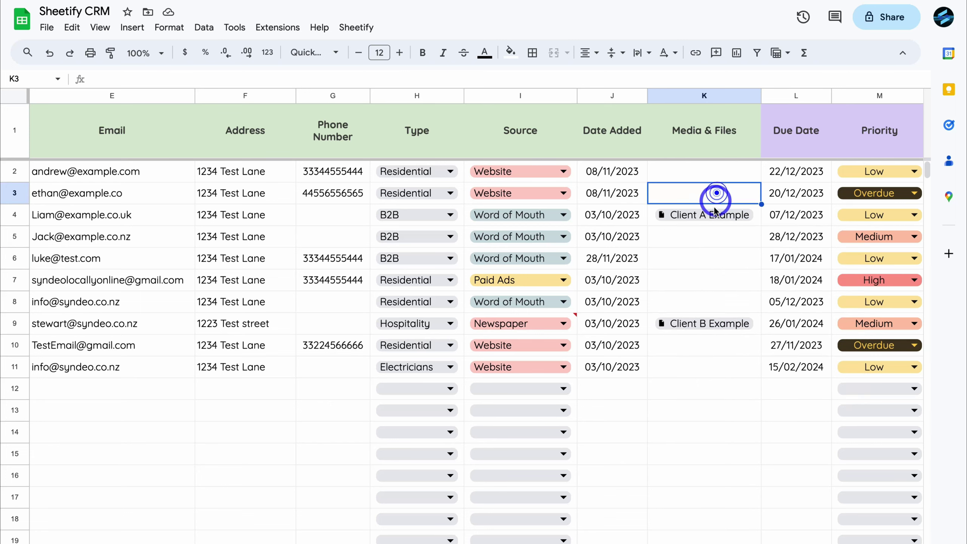
click(712, 256)
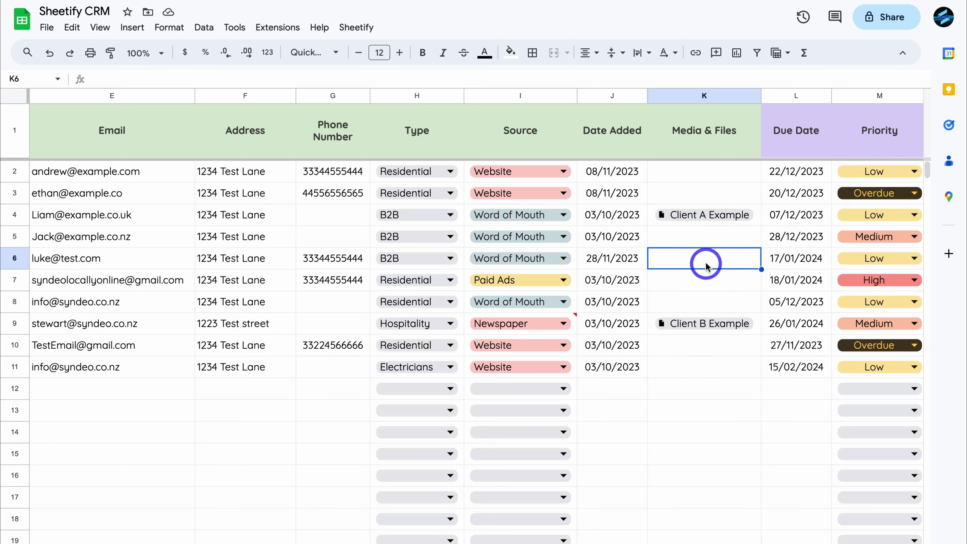
Step: Set the row 6 contact's Due Date to 01/01/2024 and its priority to Low
scroll(705, 265, right, 15)
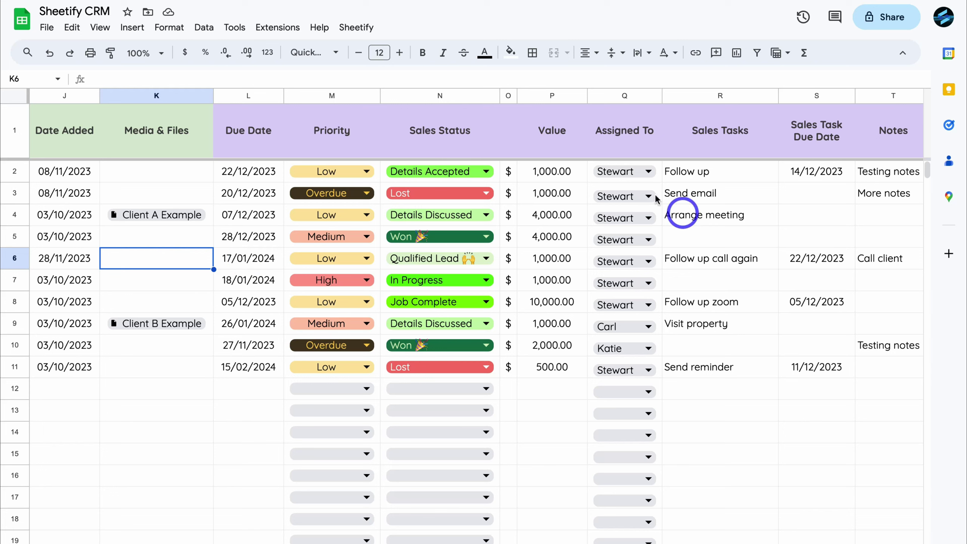
double_click(245, 261)
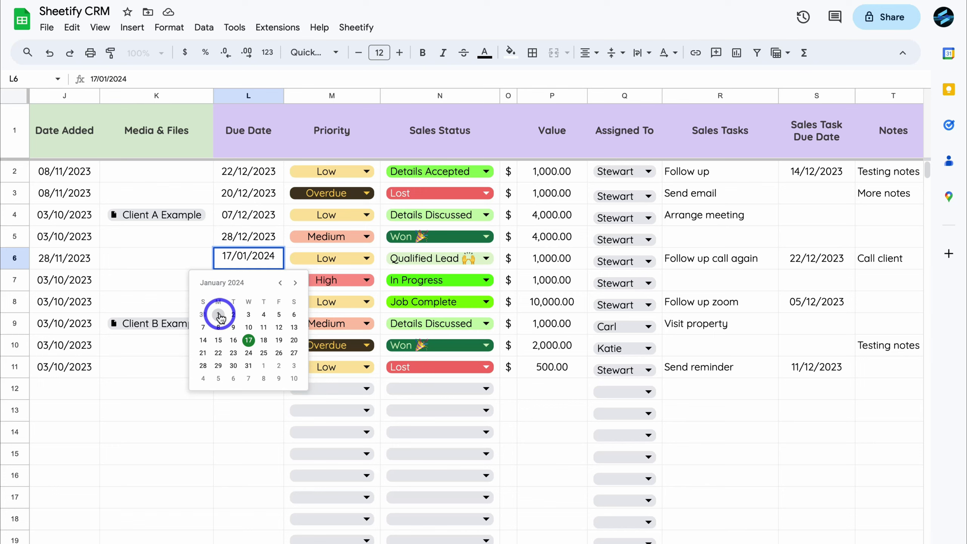
click(218, 315)
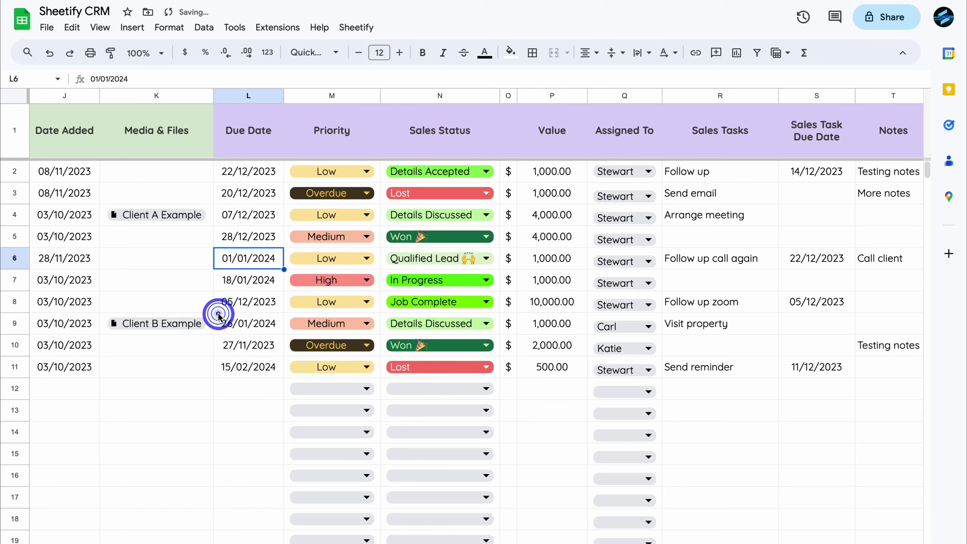
double_click(356, 259)
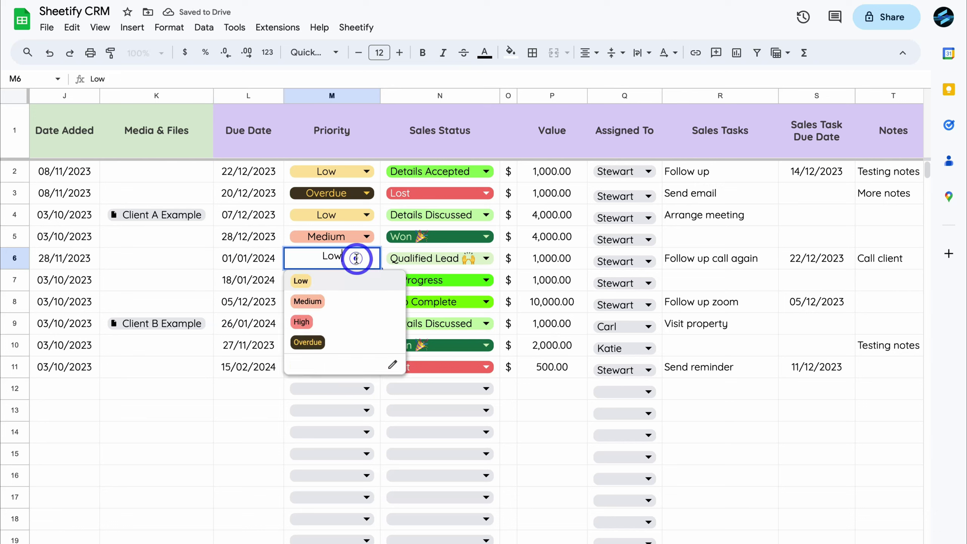
click(344, 279)
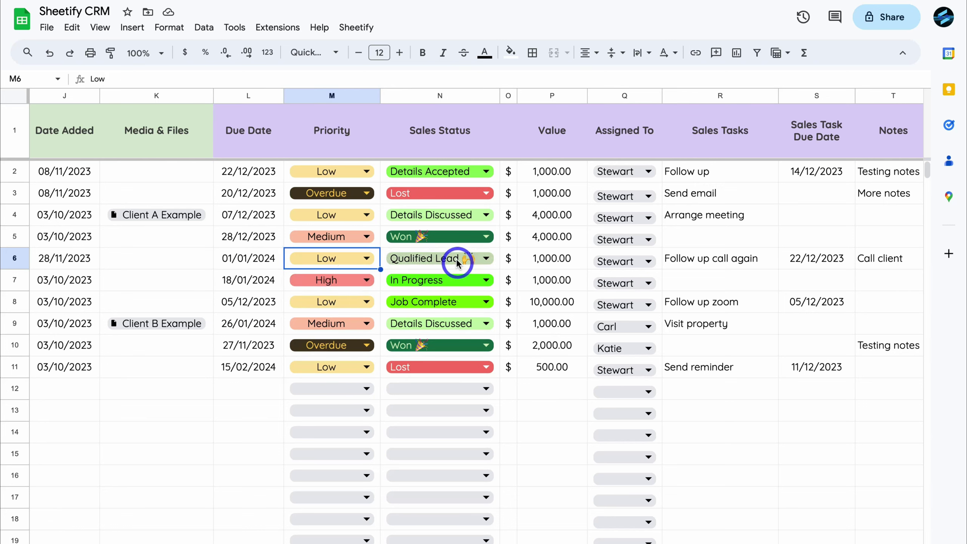
Step: Review the sales status options for the row 6 contact without changing them and select the contact's deal value
click(482, 261)
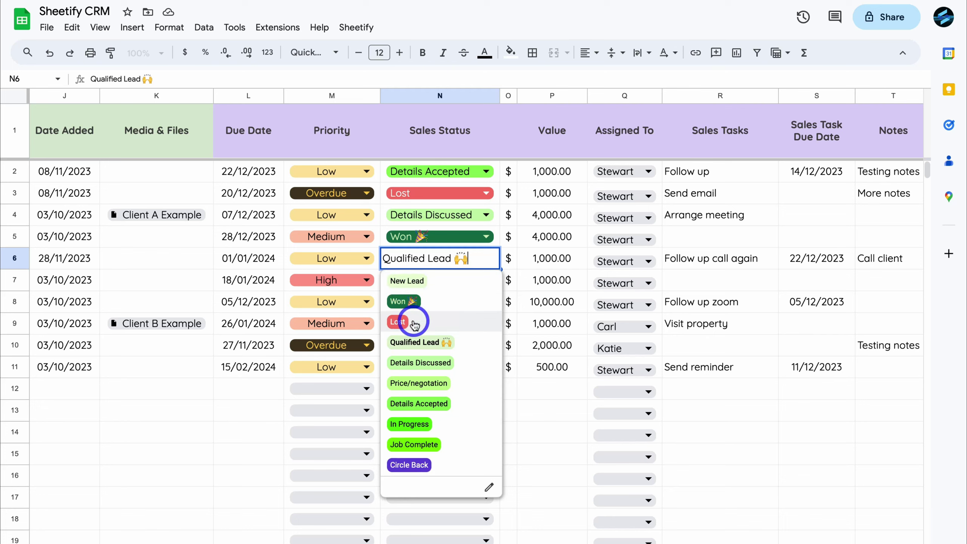
click(544, 259)
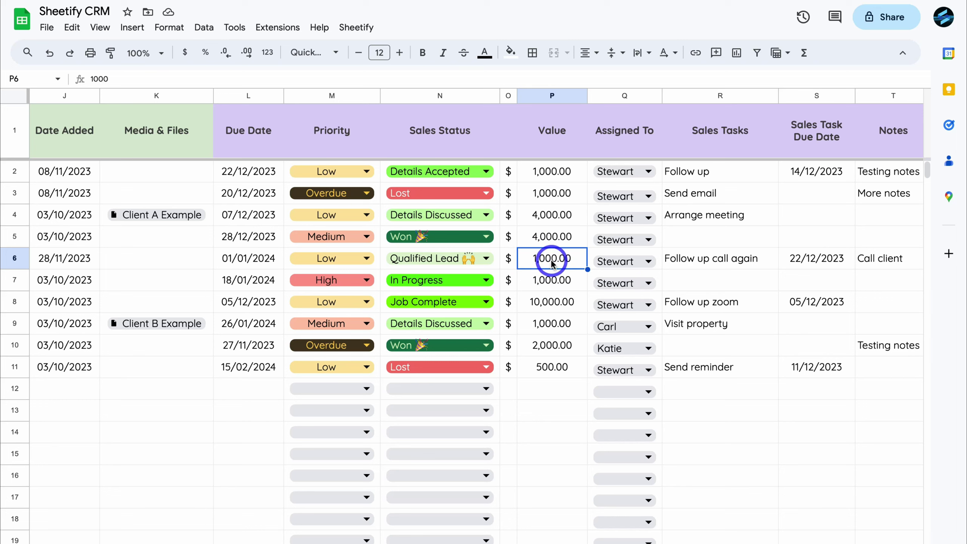
Step: Review the team members available in the row 6 contact's Assigned To field and keep its assignee
click(644, 262)
click(650, 342)
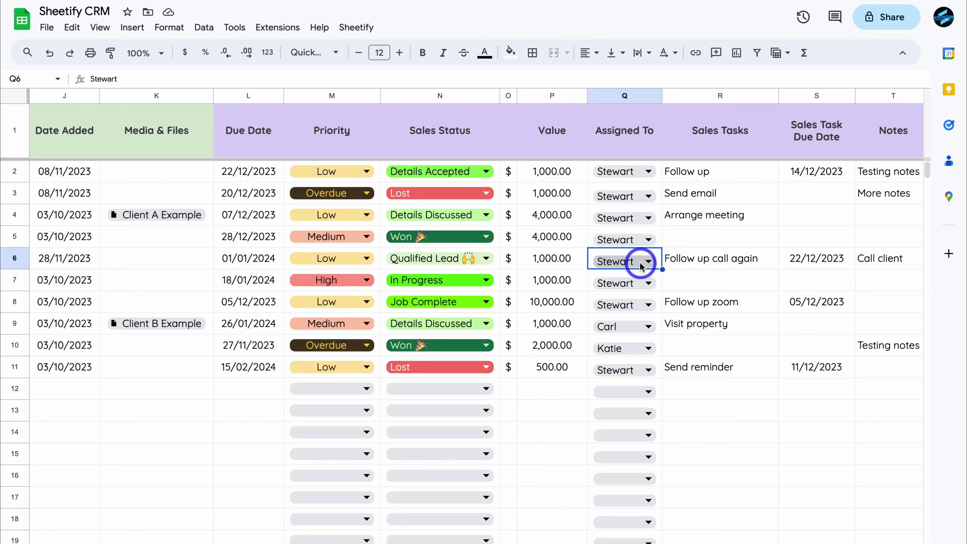
scroll(640, 265, right, 5)
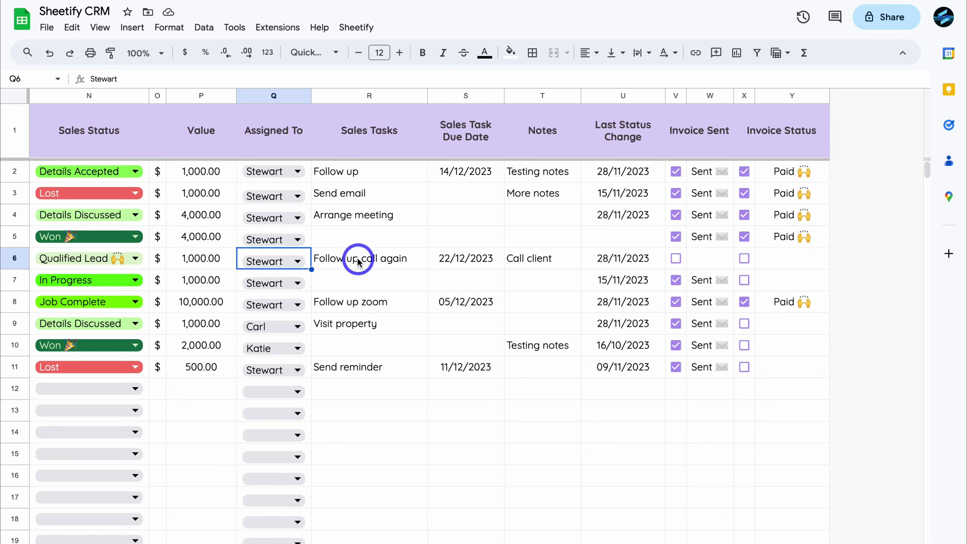
Step: Review the sales status options for the row 6 contact and set its status to Details Discussed
click(131, 260)
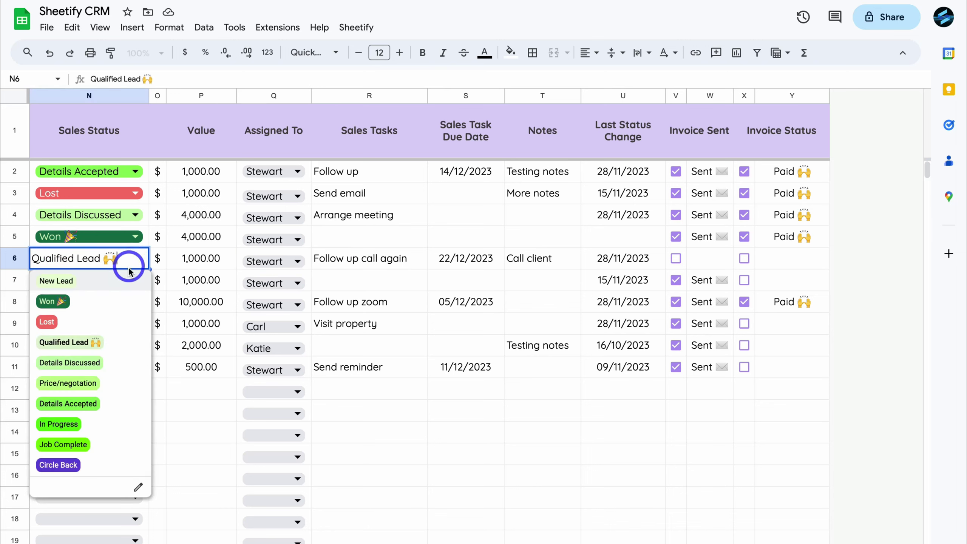
click(355, 262)
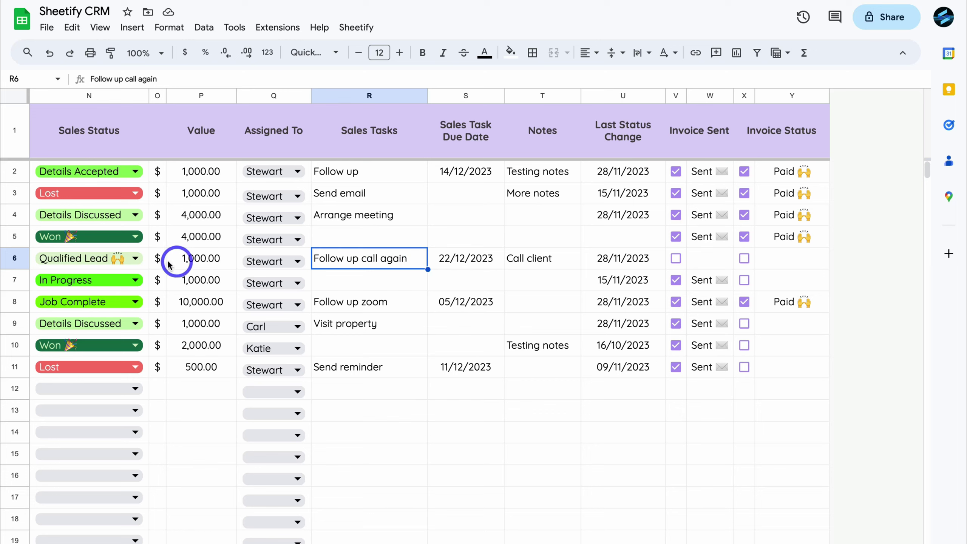
click(135, 259)
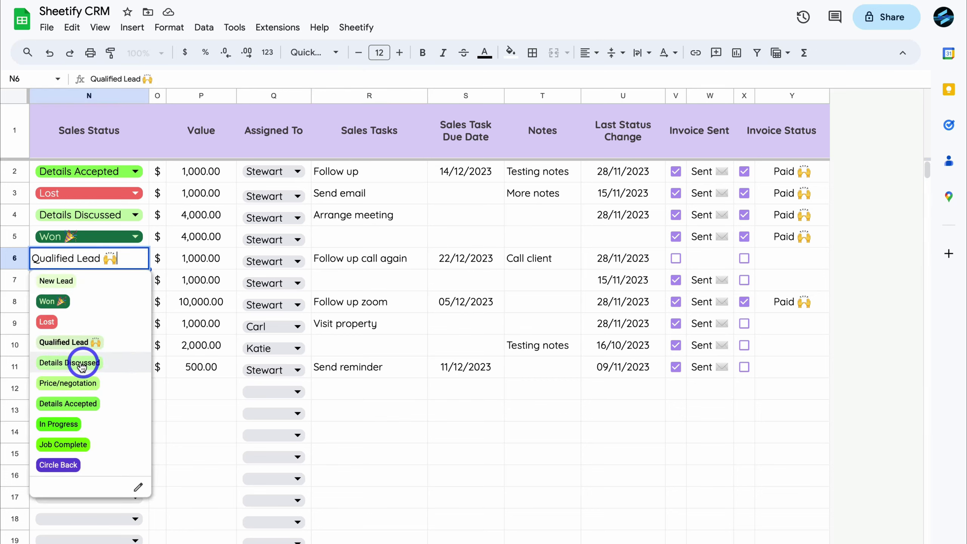
click(335, 259)
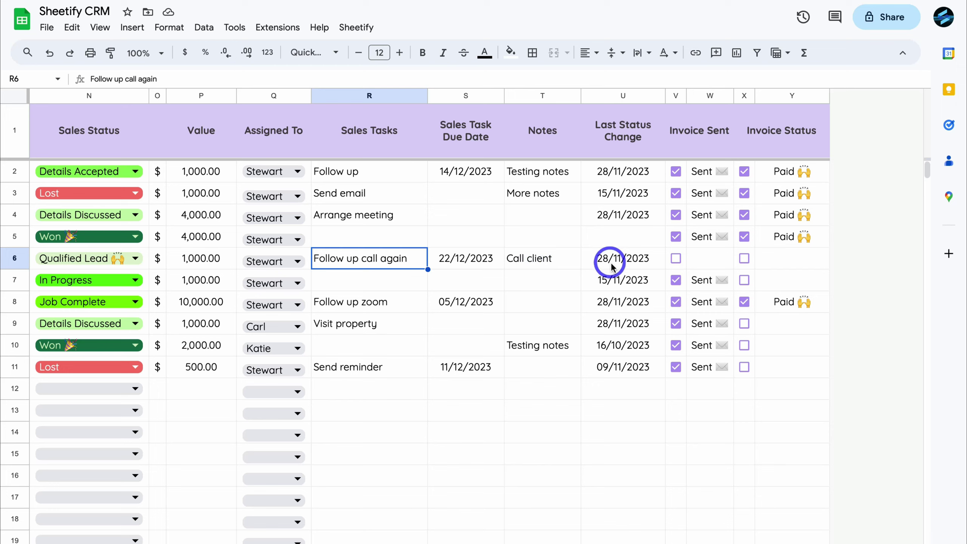
click(133, 259)
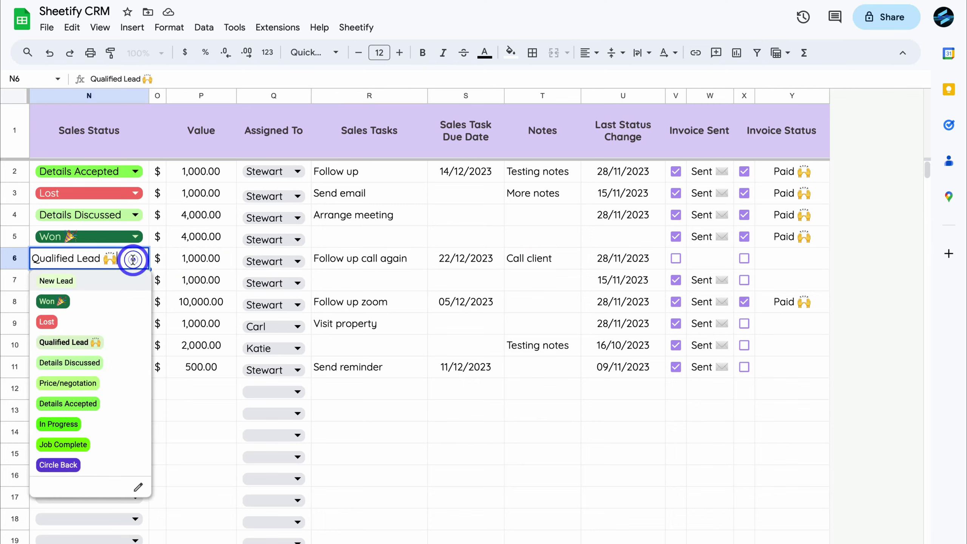
click(90, 363)
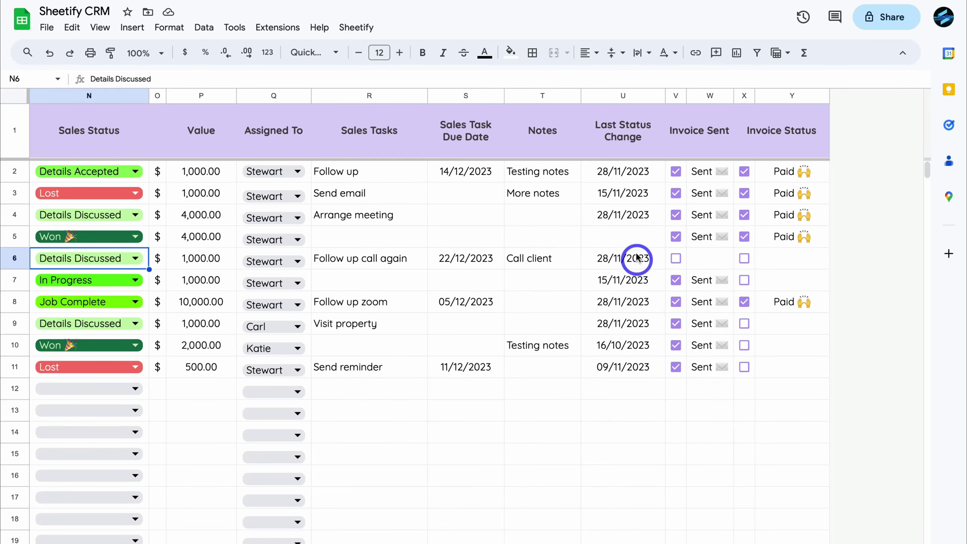
Step: Try the row 6 contact's Invoice Sent and Invoice Status checkboxes, then leave both cleared
click(676, 259)
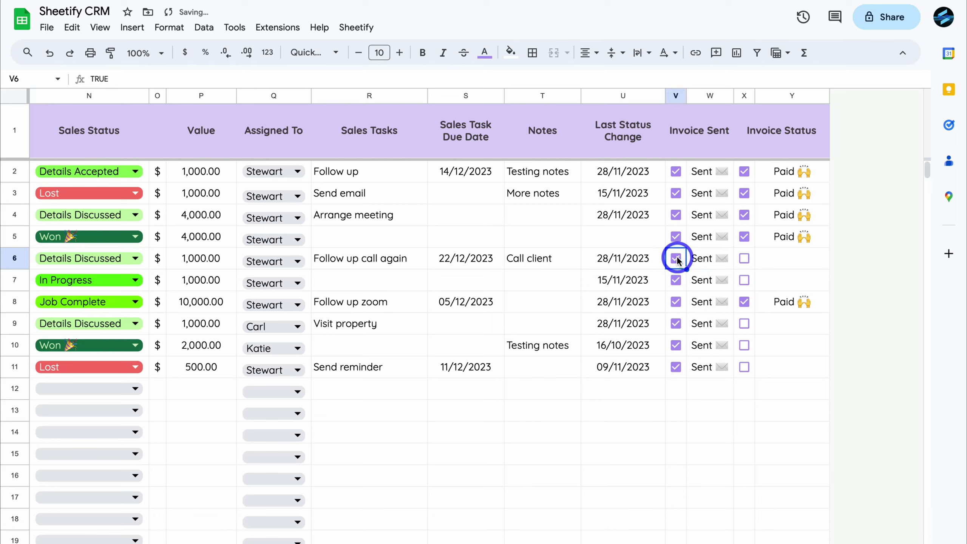
click(744, 259)
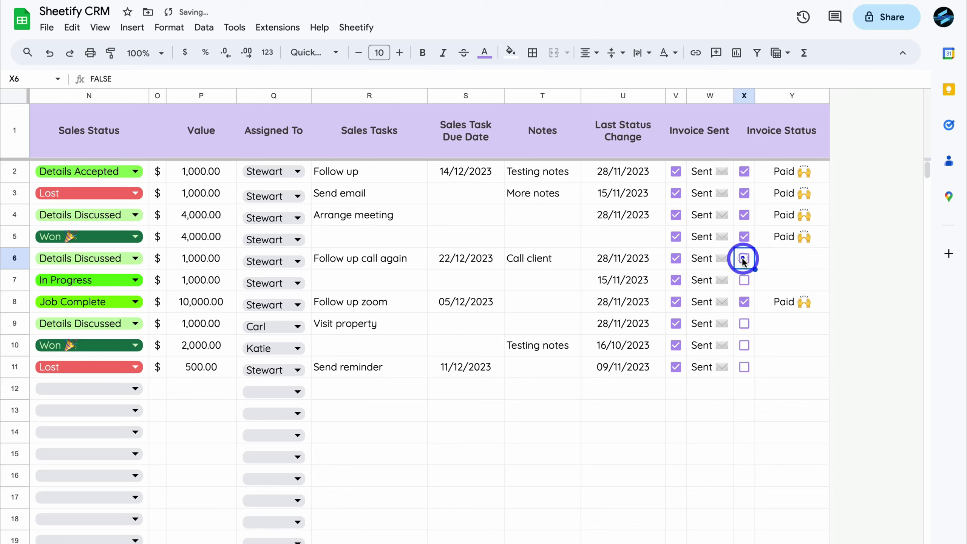
click(676, 259)
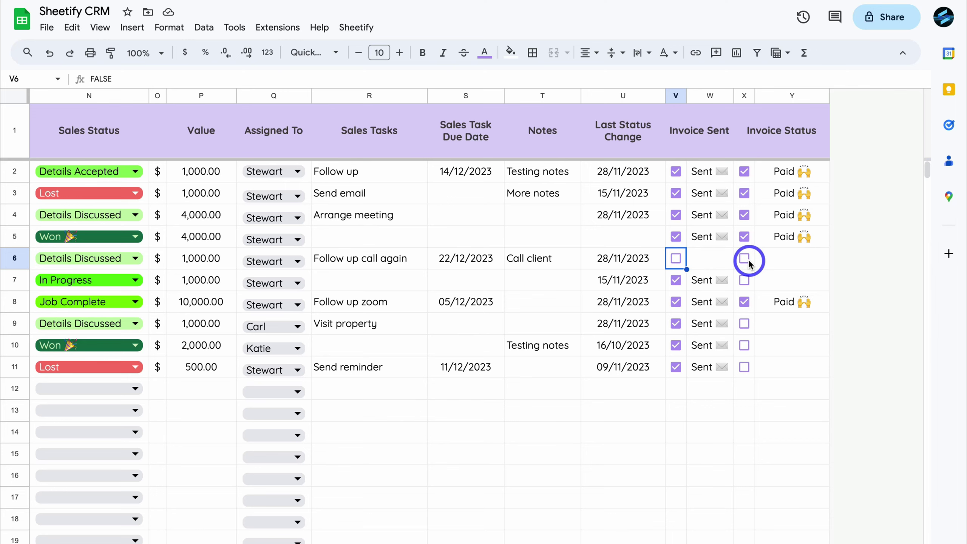
Step: Create a Taskify sales task from row 6's "Follow up call again" and show the Sales Tasks list in Google Tasks
click(949, 128)
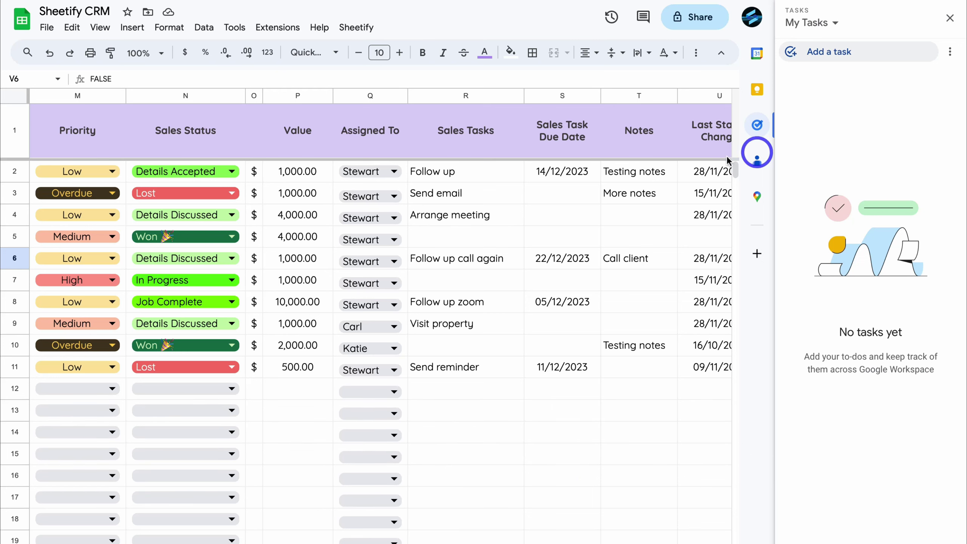
click(461, 263)
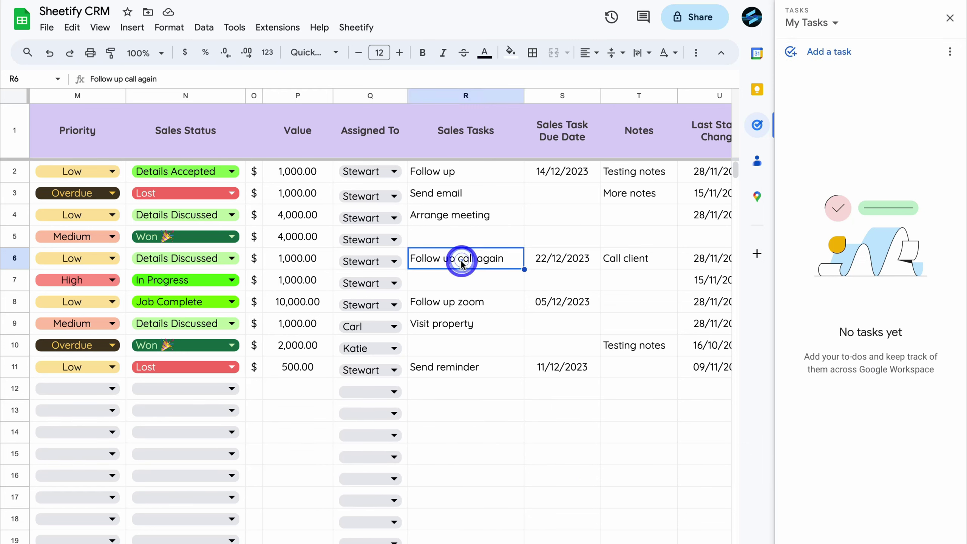
click(357, 28)
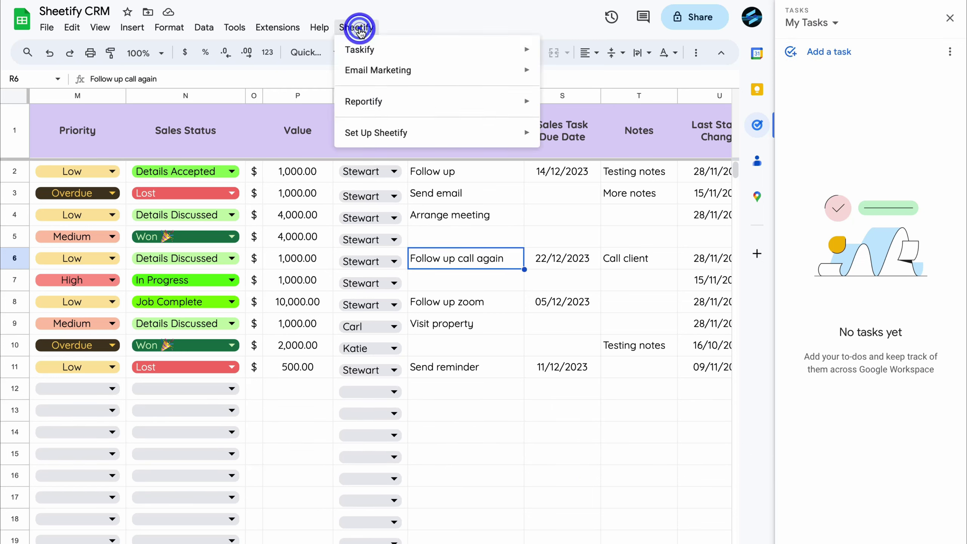
mouse_move(356, 49)
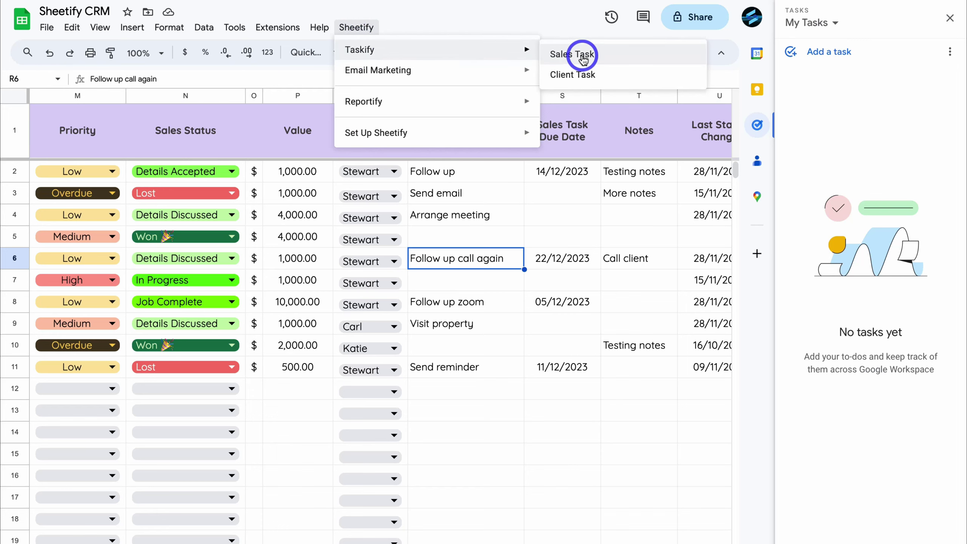
click(575, 59)
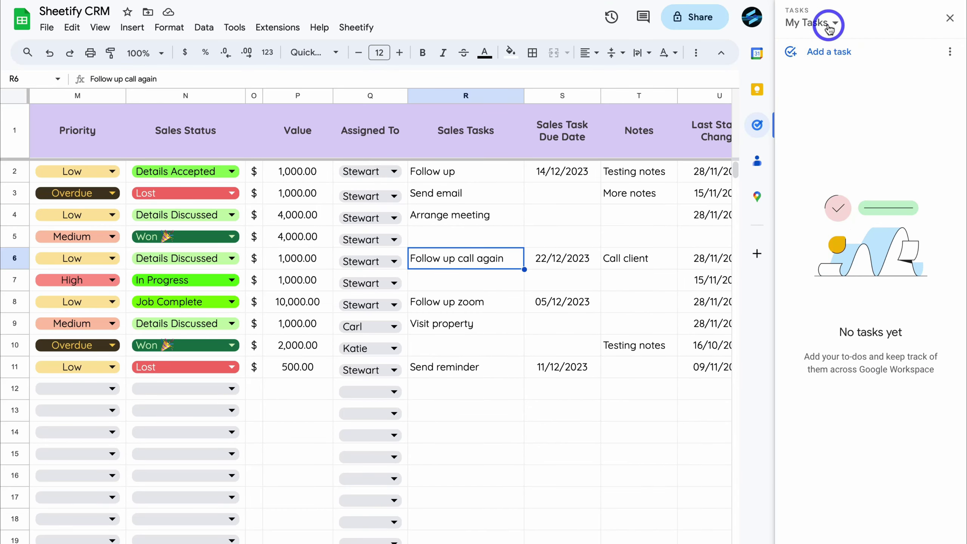
click(828, 26)
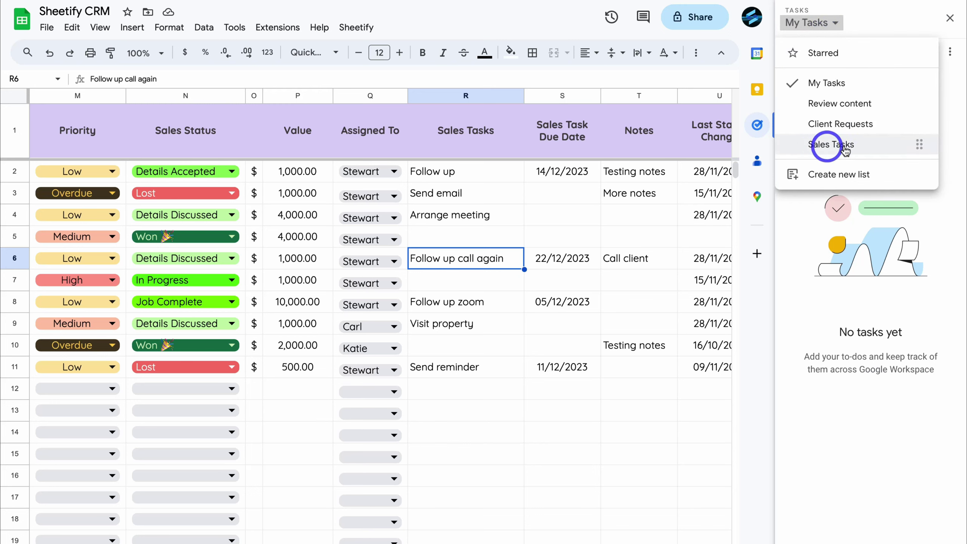
click(857, 146)
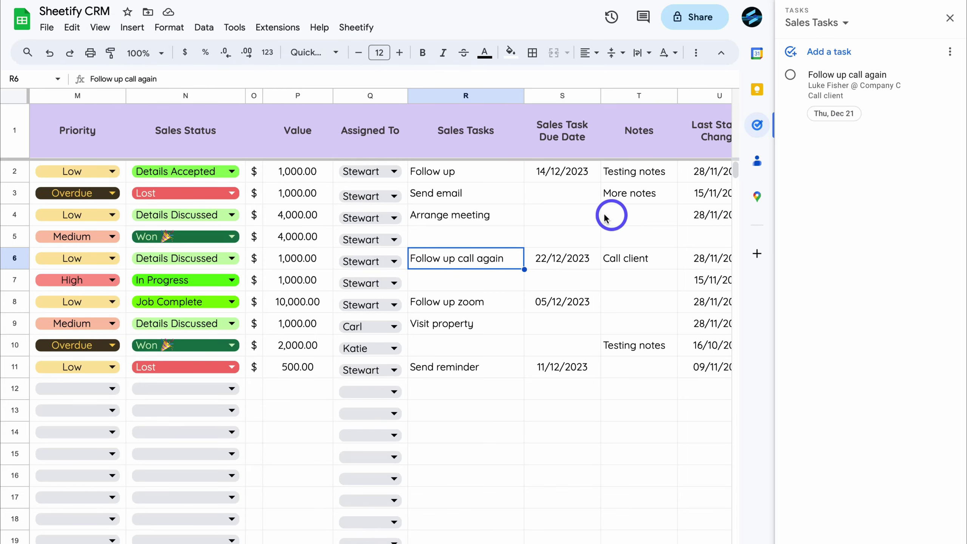
Step: Set the row 4 contact's Sales Task Due Date to 09/01/2024
click(571, 218)
double_click(571, 218)
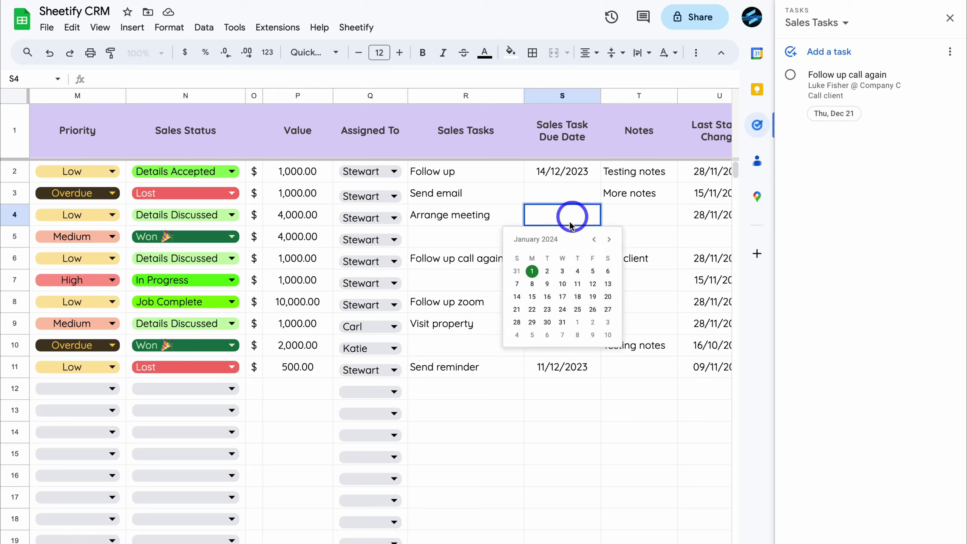
click(543, 281)
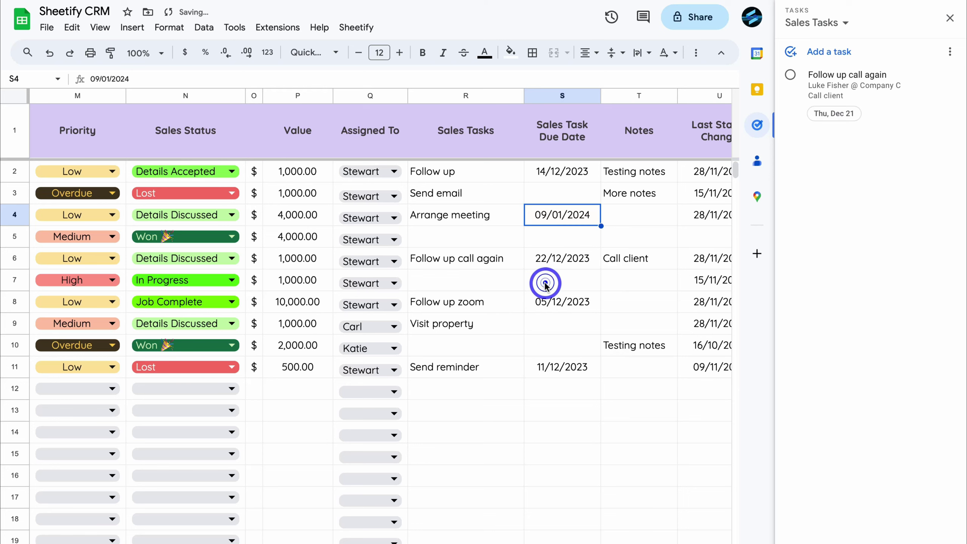
Step: Create a Taskify sales task from row 4's "Arrange meeting" entry
click(459, 216)
click(367, 29)
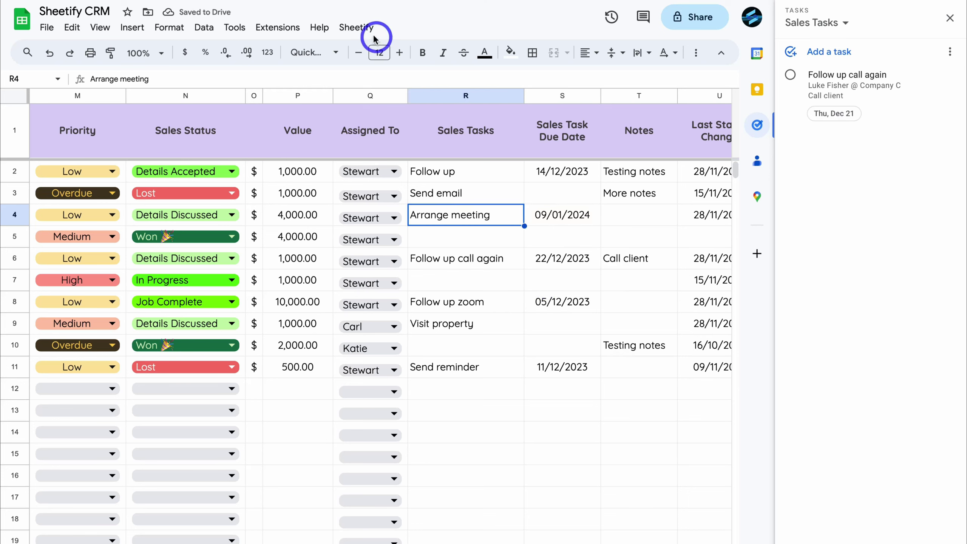
click(374, 50)
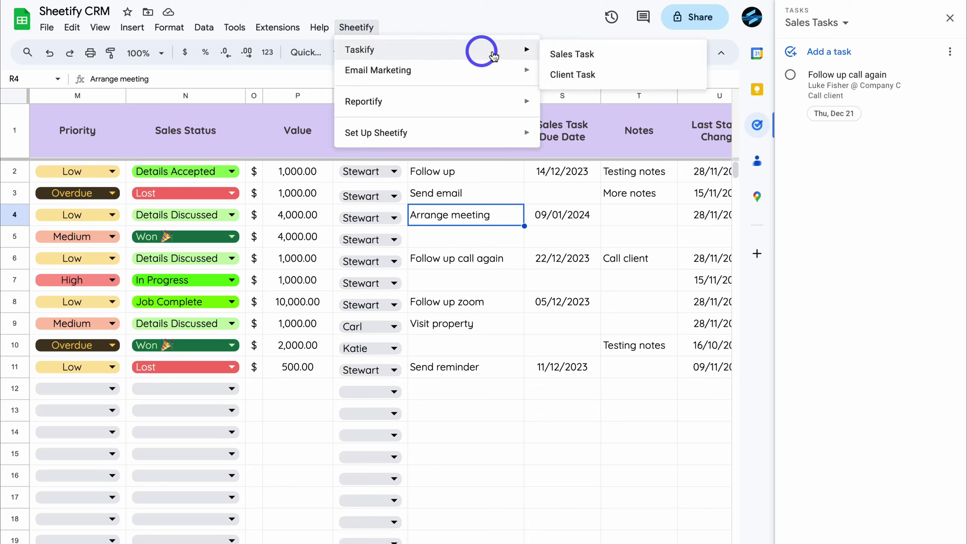
click(582, 56)
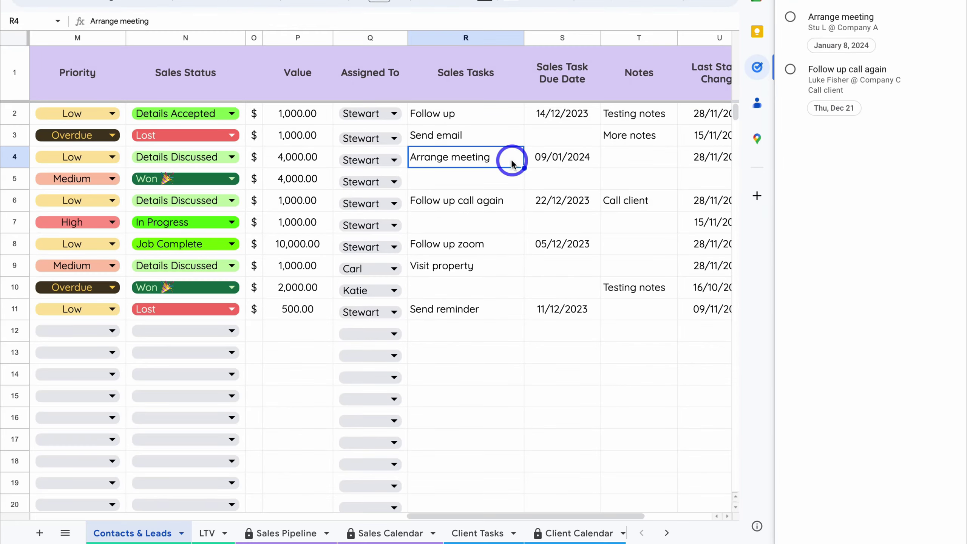
Step: Review the LTV, Sales Pipeline and Sales Calendar sheets, closing Google Tasks to see more of the sheet
click(207, 533)
mouse_move(359, 259)
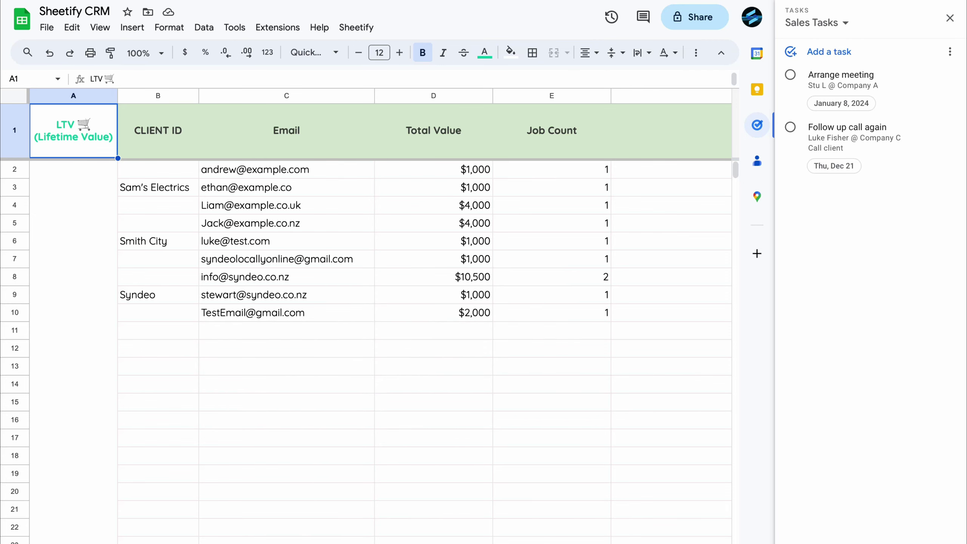
click(158, 543)
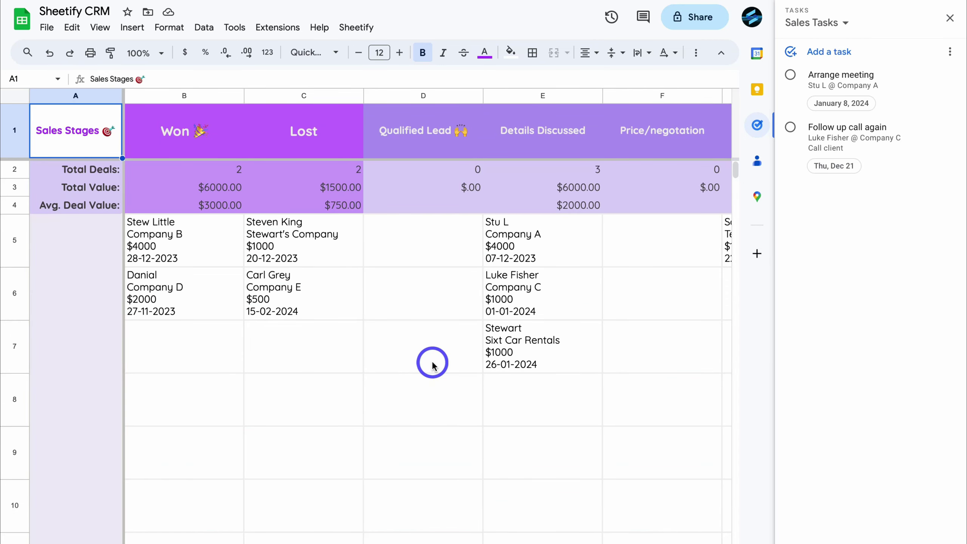
scroll(433, 365, right, 8)
scroll(432, 364, left, 3)
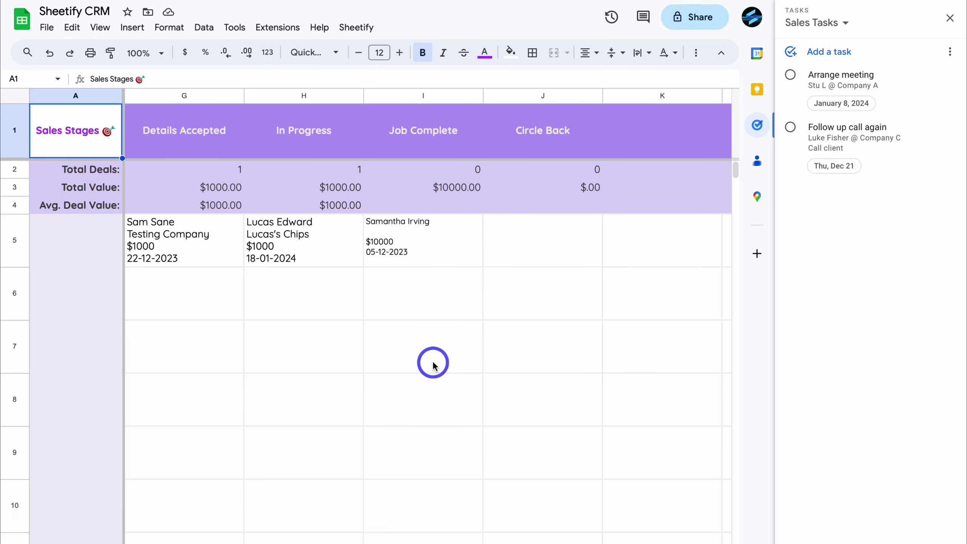
scroll(432, 365, left, 5)
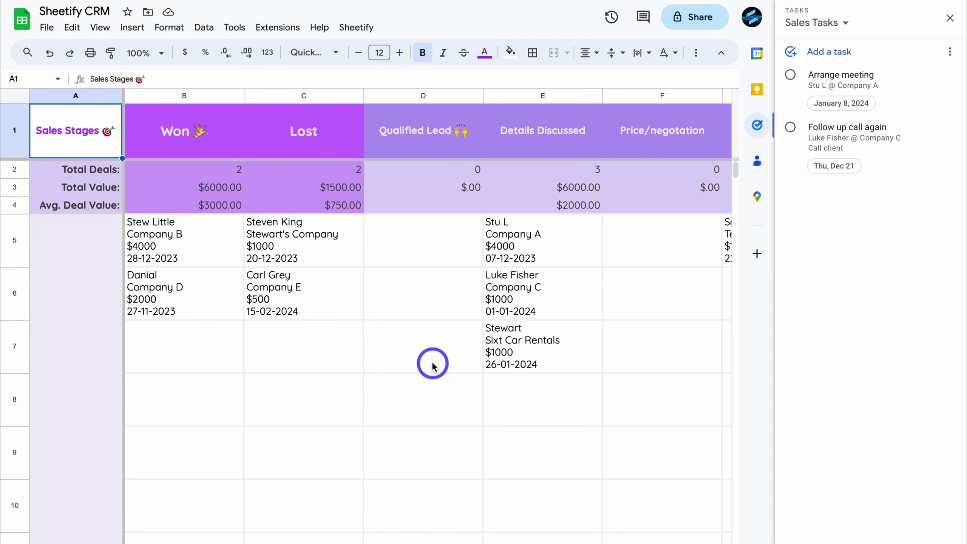
click(949, 19)
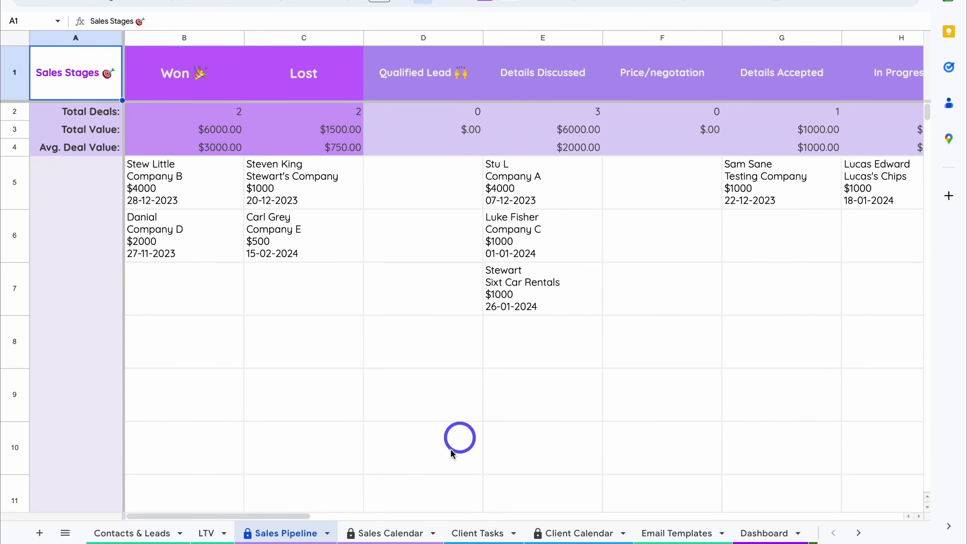
click(407, 533)
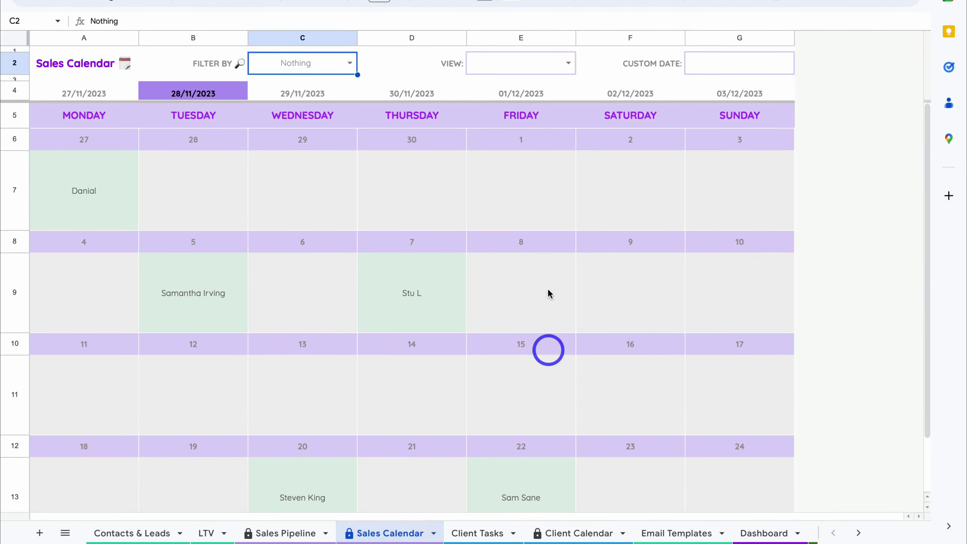
Step: In Client Tasks, give the Installation 2 task the same contact as Installation 1 and choose High as its priority
click(469, 536)
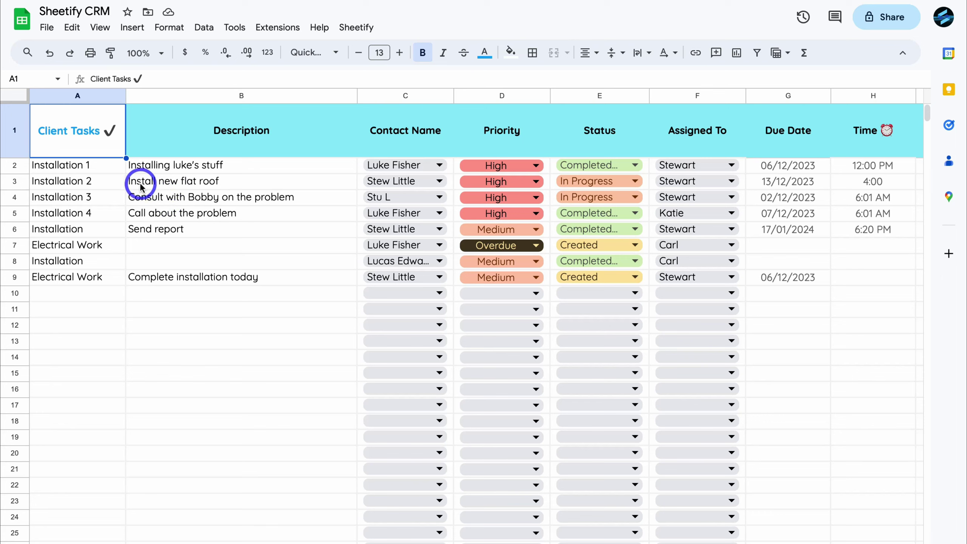
click(205, 186)
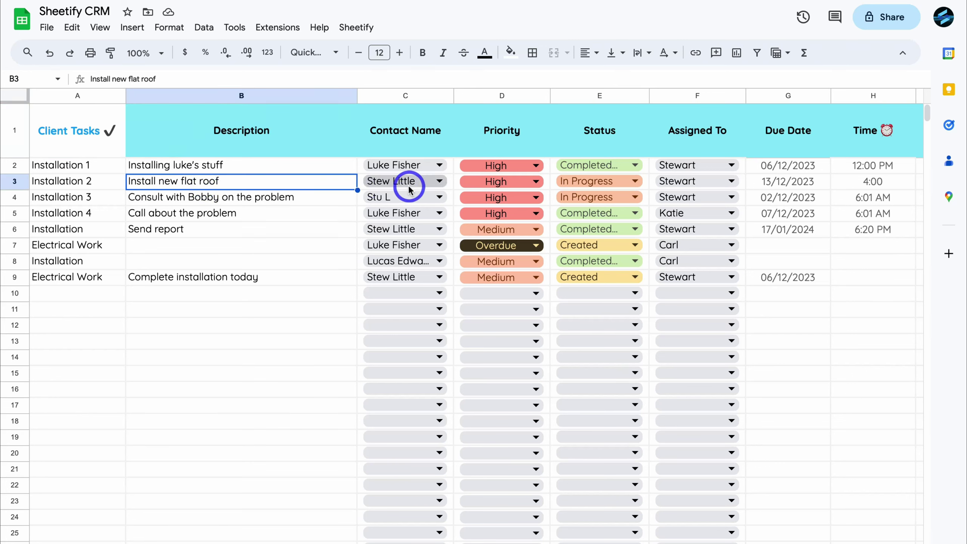
click(439, 182)
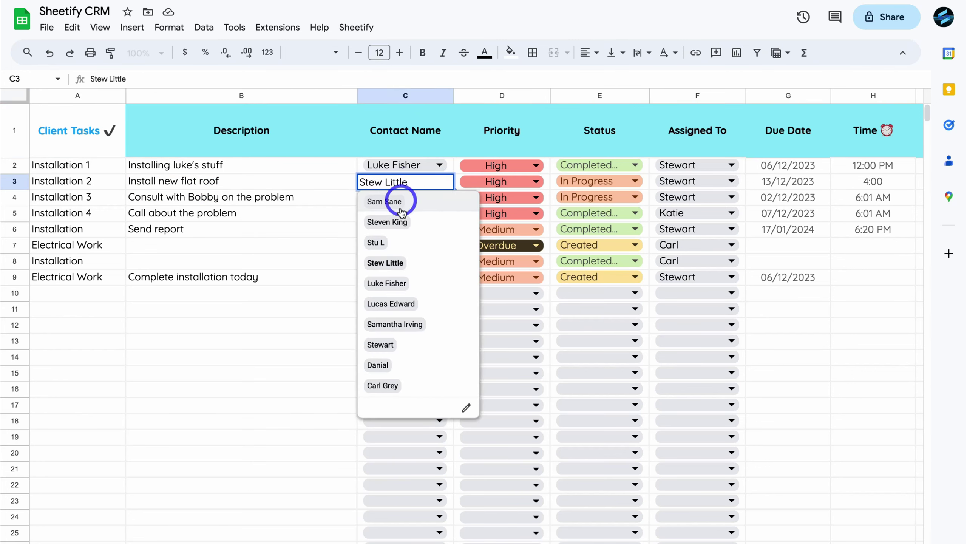
click(414, 287)
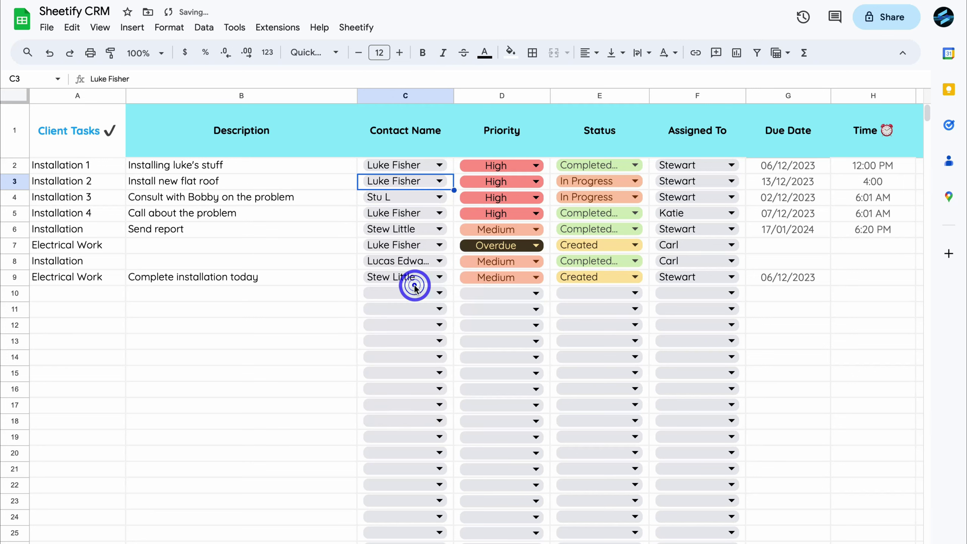
click(535, 181)
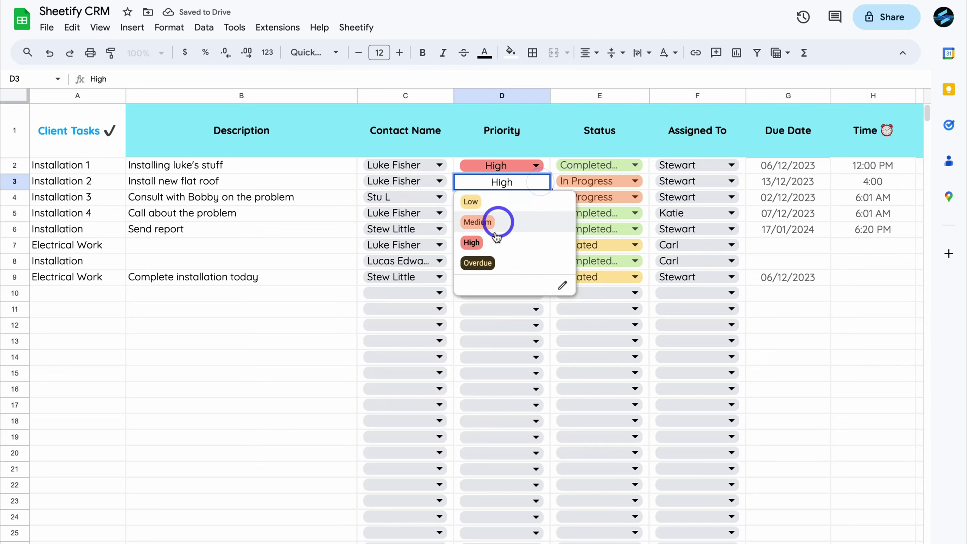
click(510, 243)
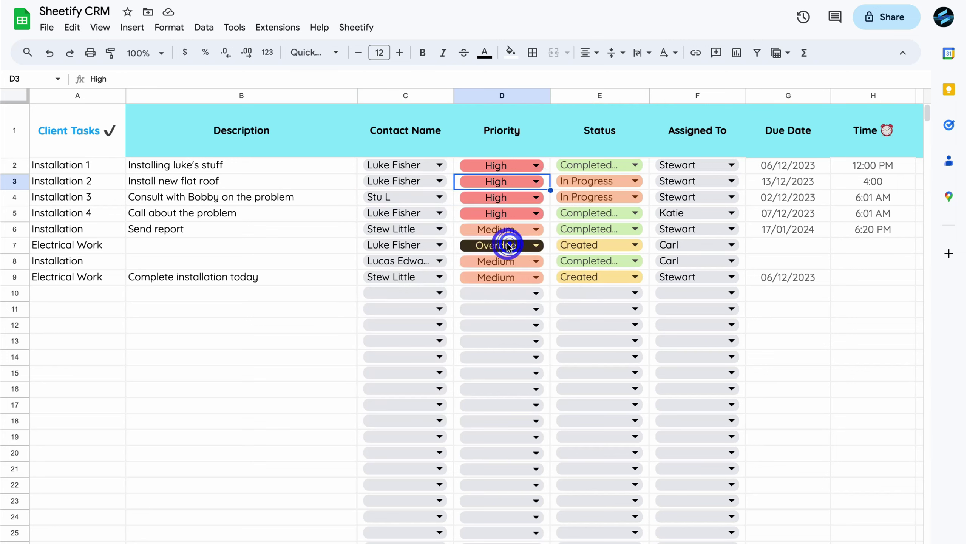
Step: Set the Installation 2 client task's status to Created and reselect its current assignee
click(630, 180)
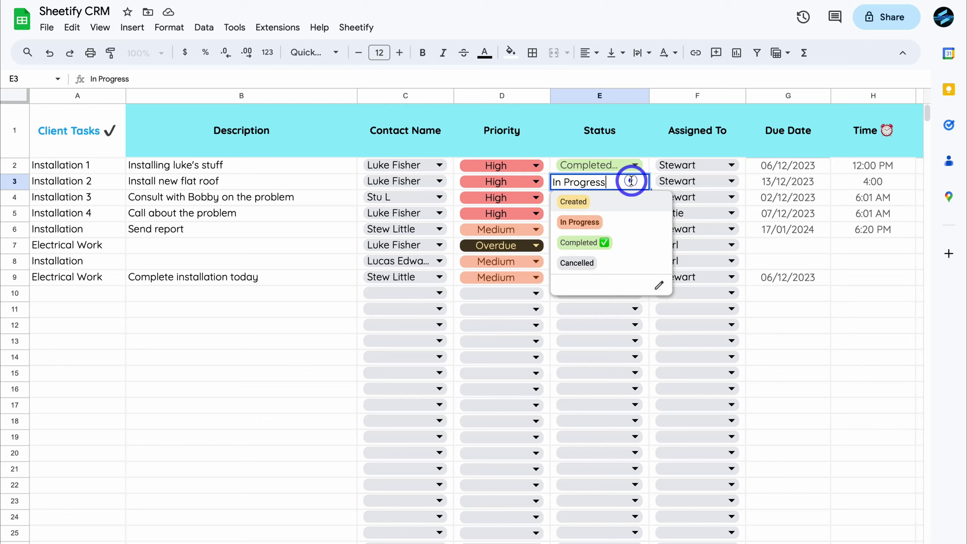
click(619, 202)
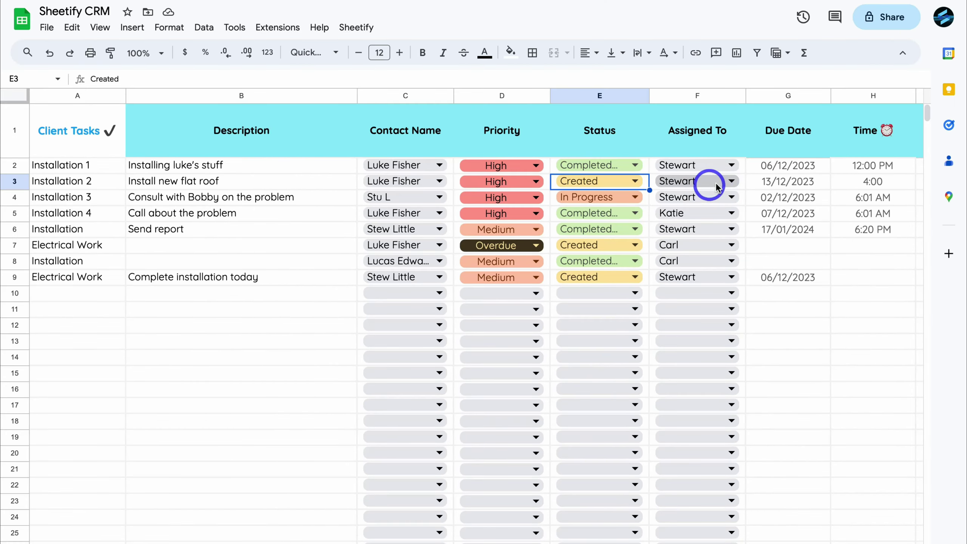
double_click(682, 49)
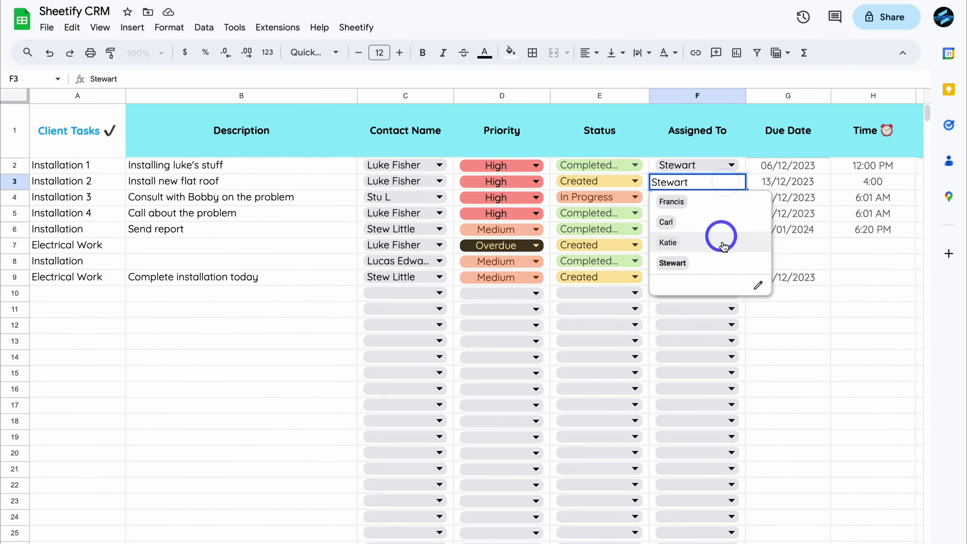
click(717, 263)
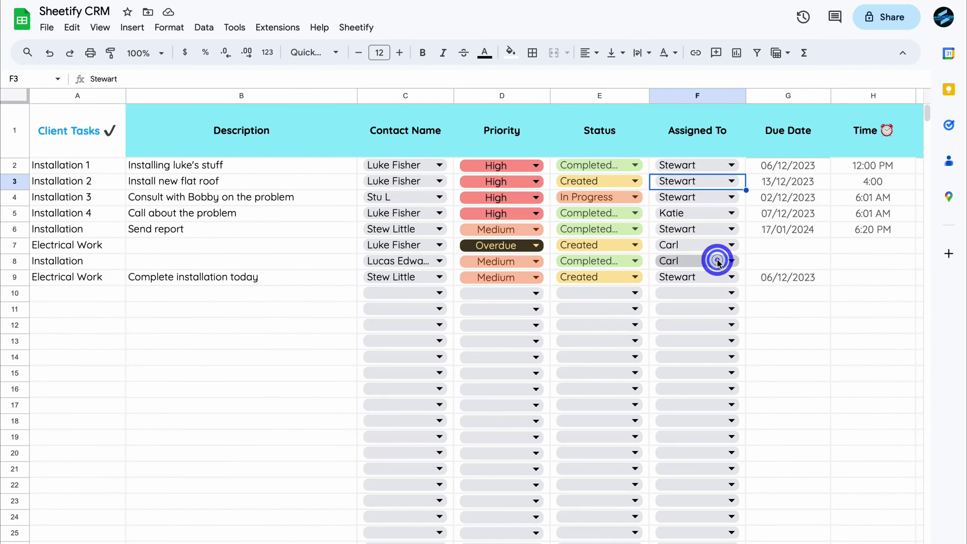
Step: Set the Installation 2 client task's time to 12:30pm
click(787, 181)
scroll(787, 181, right, 2)
click(787, 181)
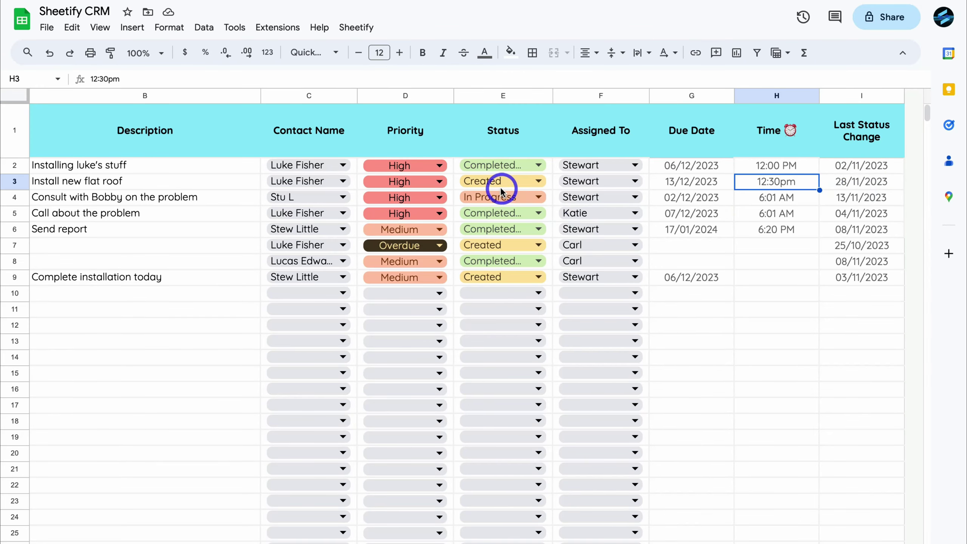
scroll(510, 185, left, 3)
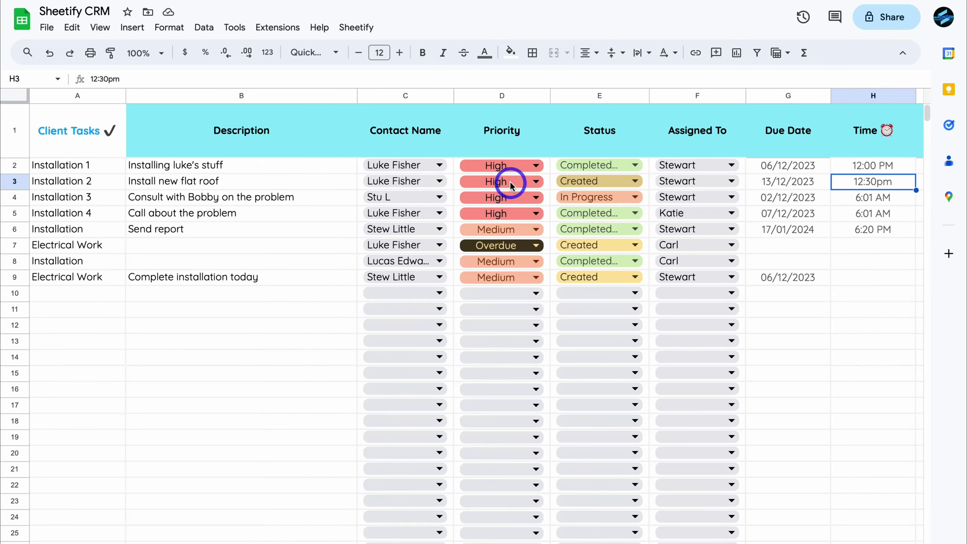
Step: Create a Taskify client task from the Installation 2 "Install new flat roof" entry
click(202, 185)
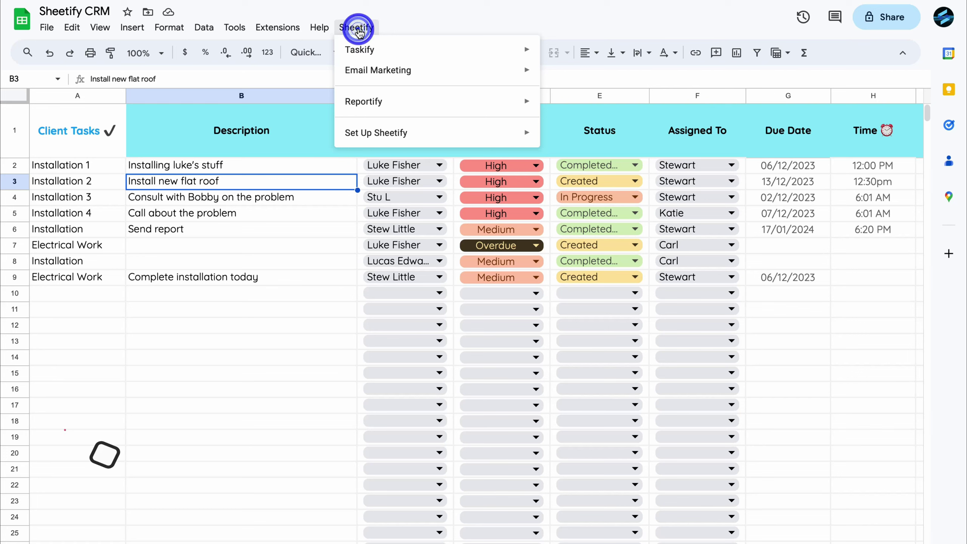
mouse_move(358, 50)
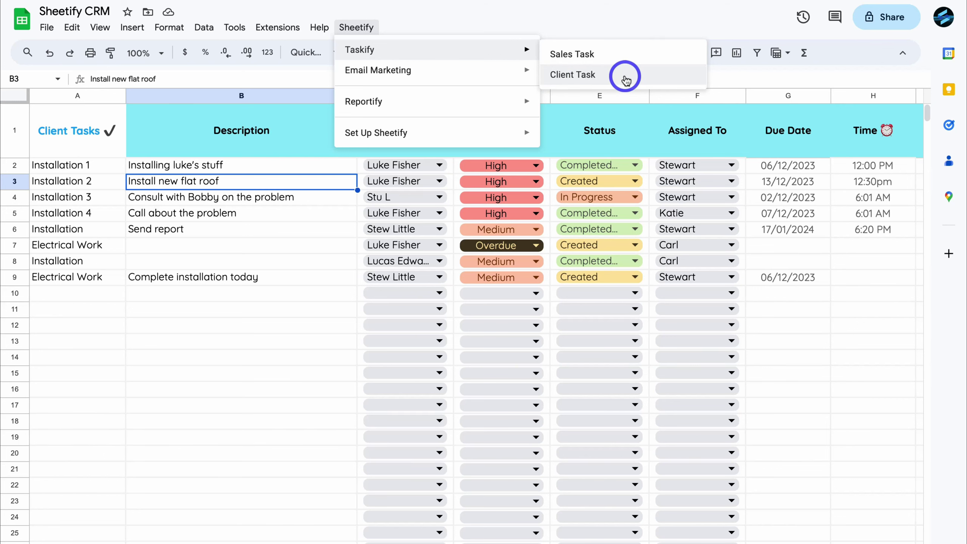
click(621, 76)
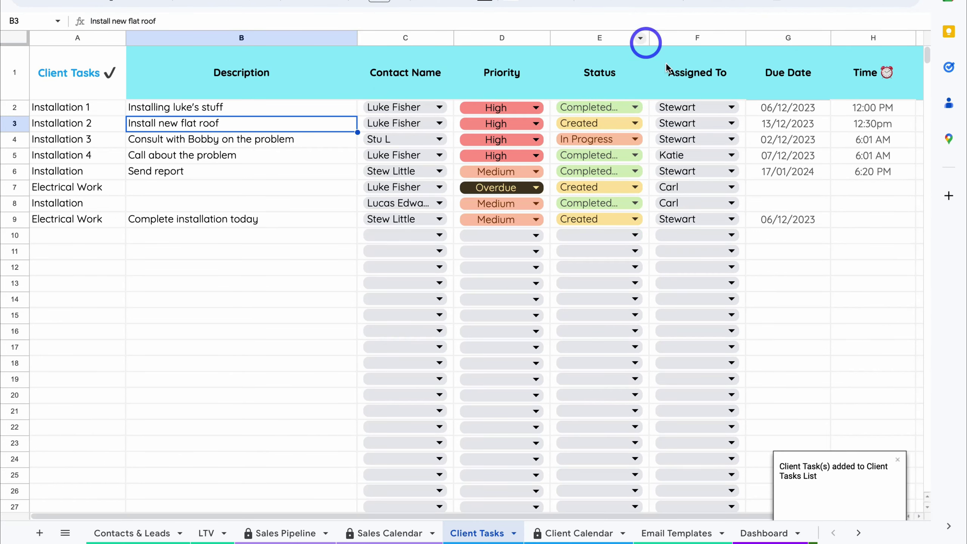
Step: Open Google Tasks beside the sheet and switch from Sales Tasks to the Client Tasks list
click(948, 67)
click(818, 22)
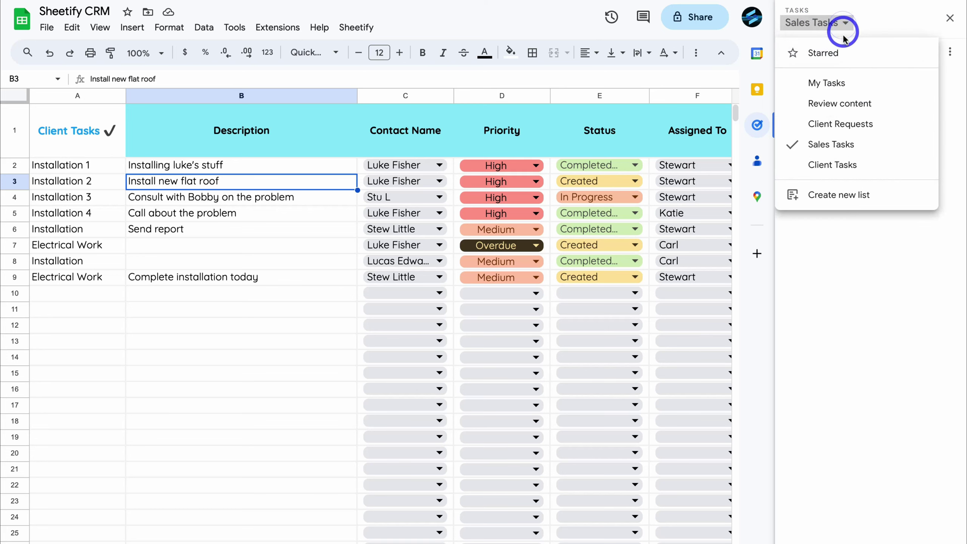
click(855, 167)
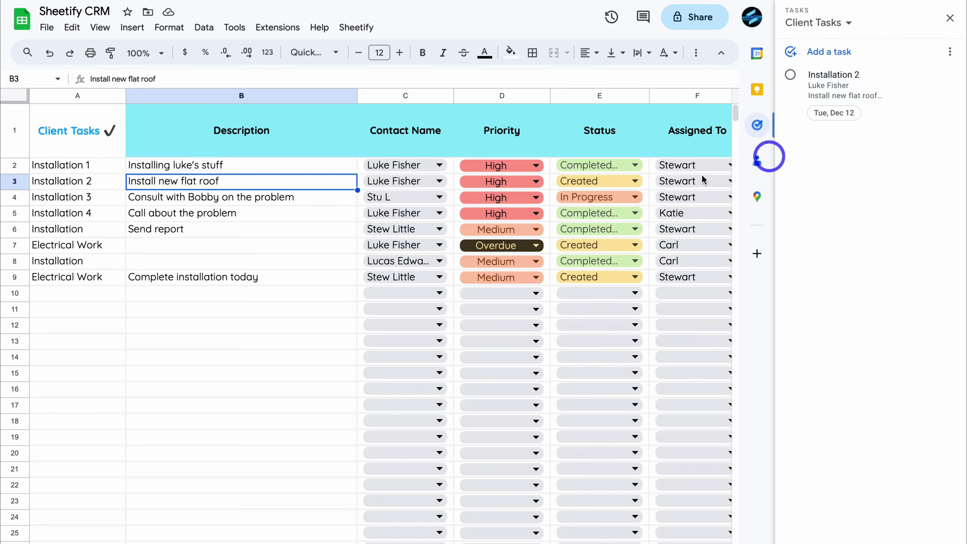
Step: Create a Taskify client task from the Installation 3 "Consult with Bobby on the problem" entry
click(246, 196)
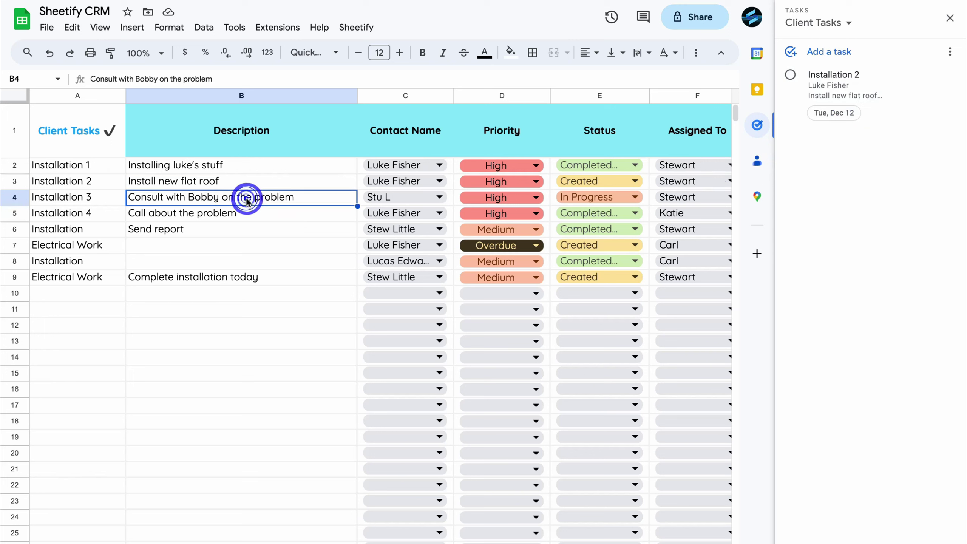
click(345, 27)
mouse_move(374, 49)
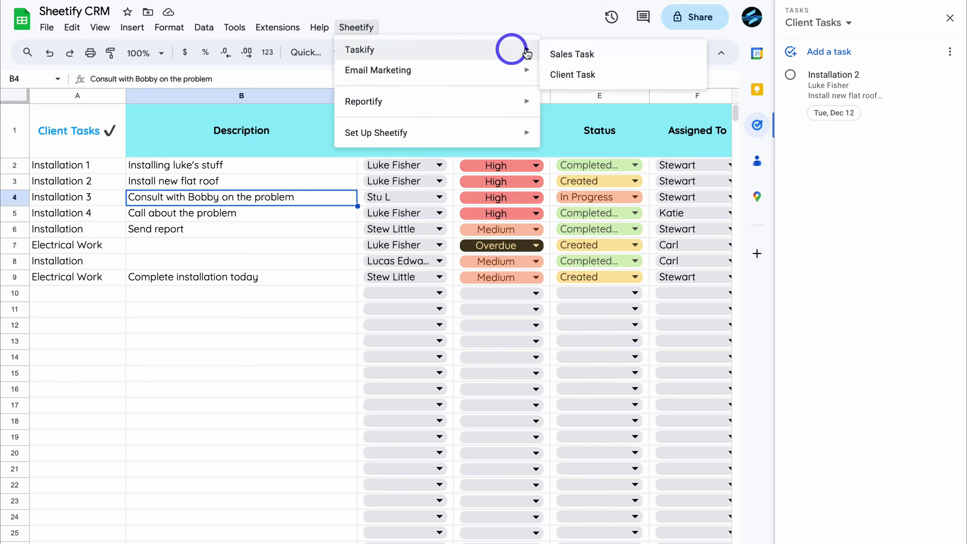
click(624, 75)
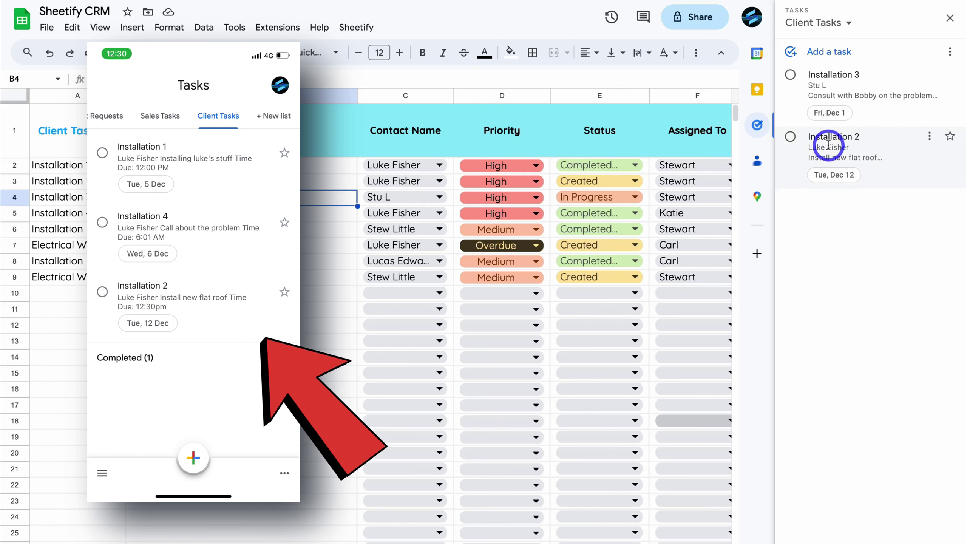
Step: Expand the Installation 2 task in Google Tasks and examine its contact, description, due time and date
triple_click(837, 137)
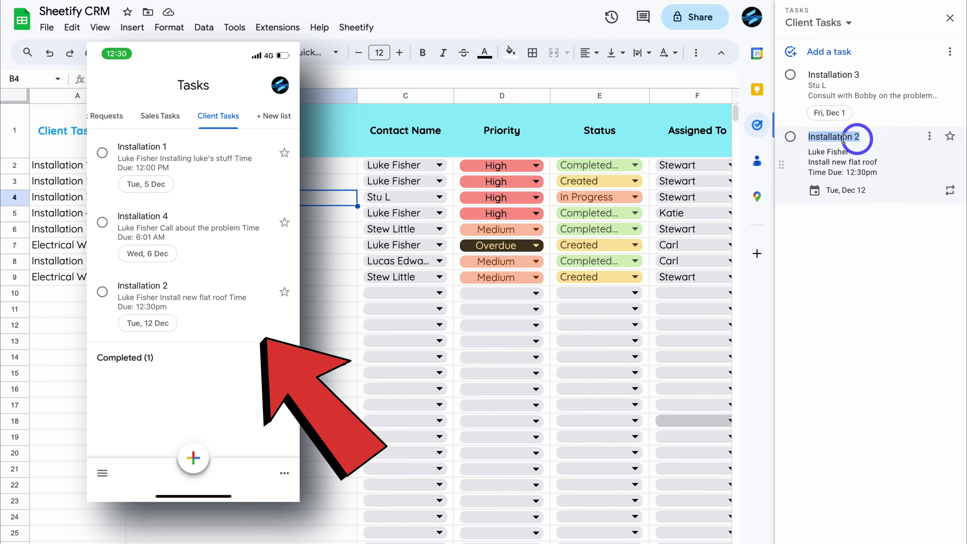
click(818, 138)
drag(808, 138, 813, 160)
click(858, 136)
click(866, 174)
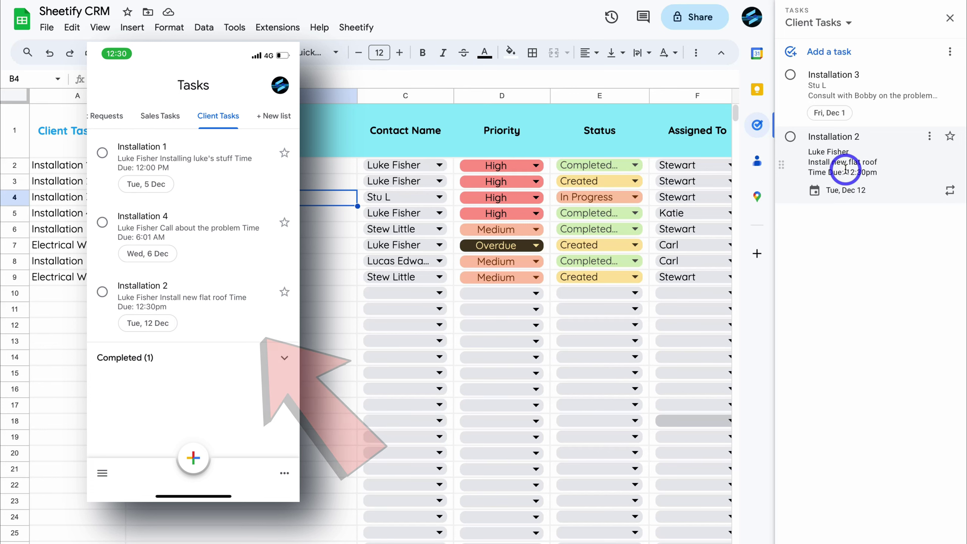
click(950, 190)
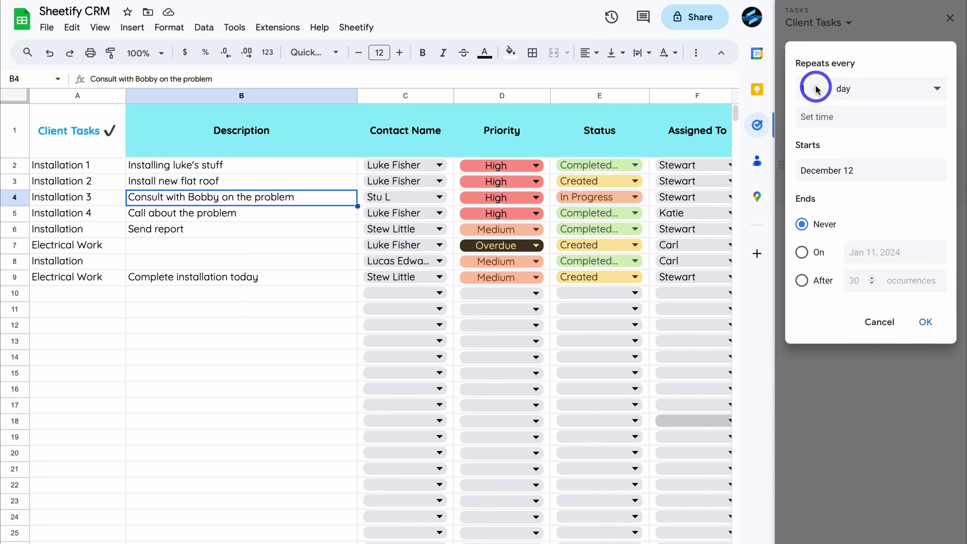
click(865, 88)
click(869, 115)
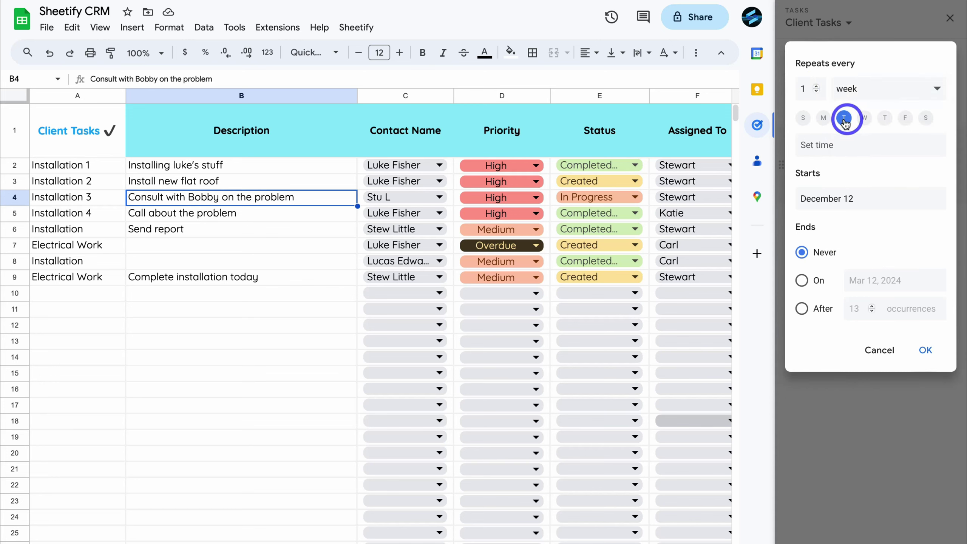
click(836, 145)
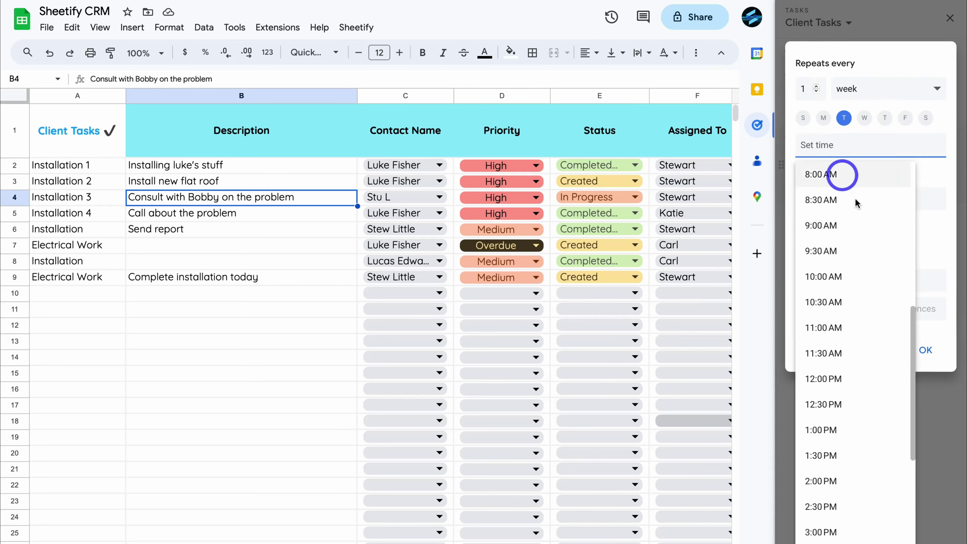
click(866, 232)
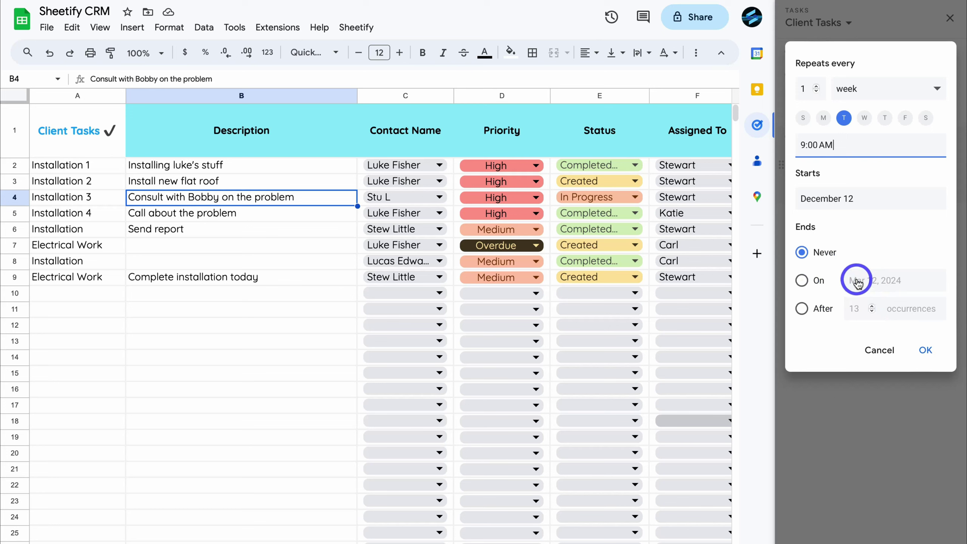
click(880, 349)
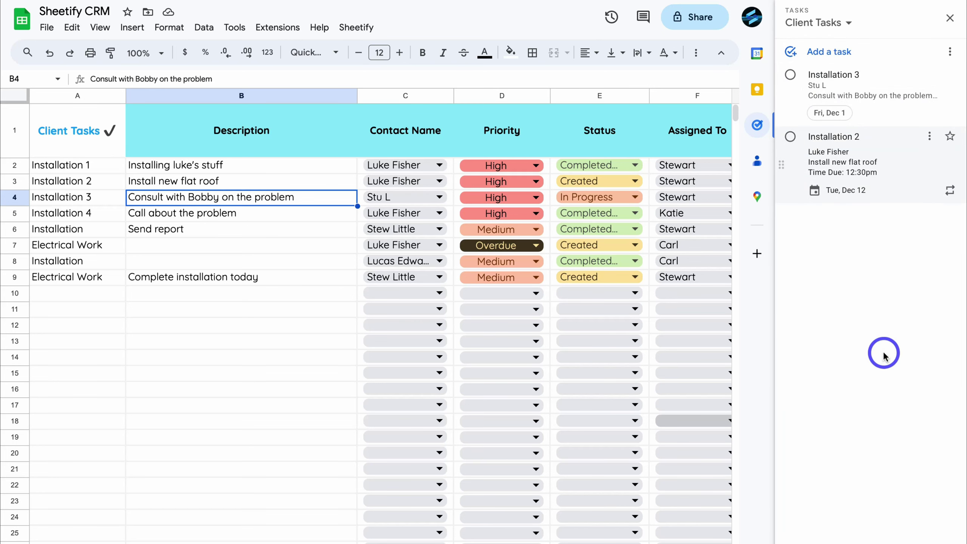
Step: Mark the Installation 3 task complete in Google Tasks, then close Google Tasks after checking its completed tasks
click(791, 76)
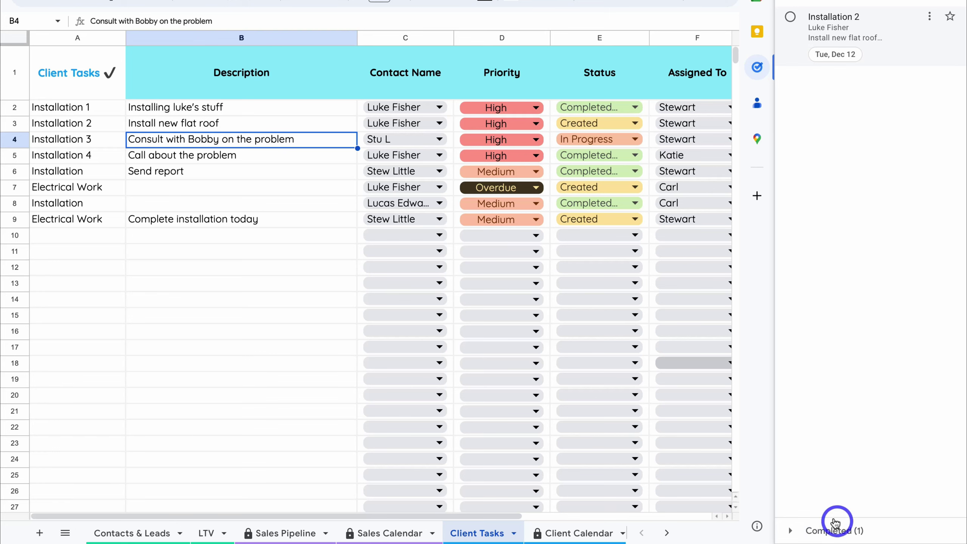
click(826, 530)
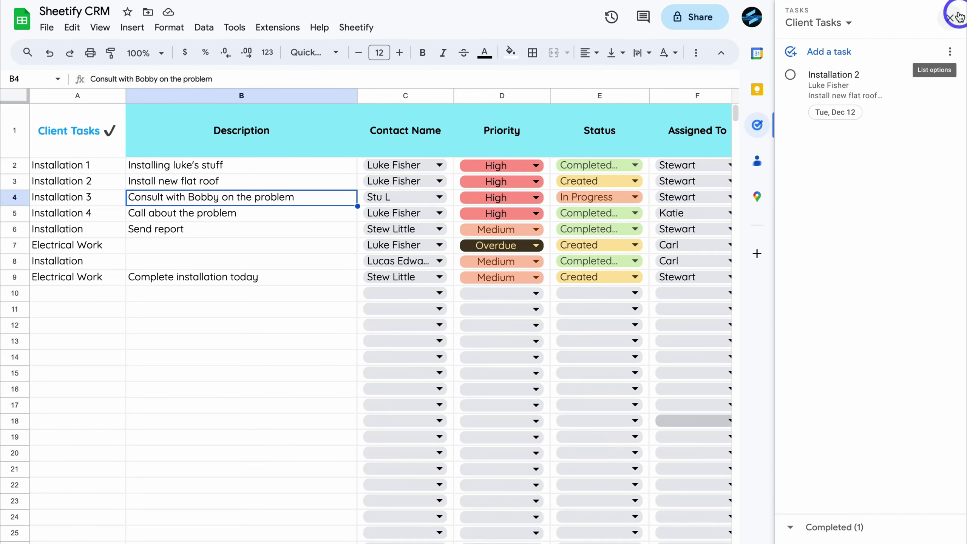
click(951, 17)
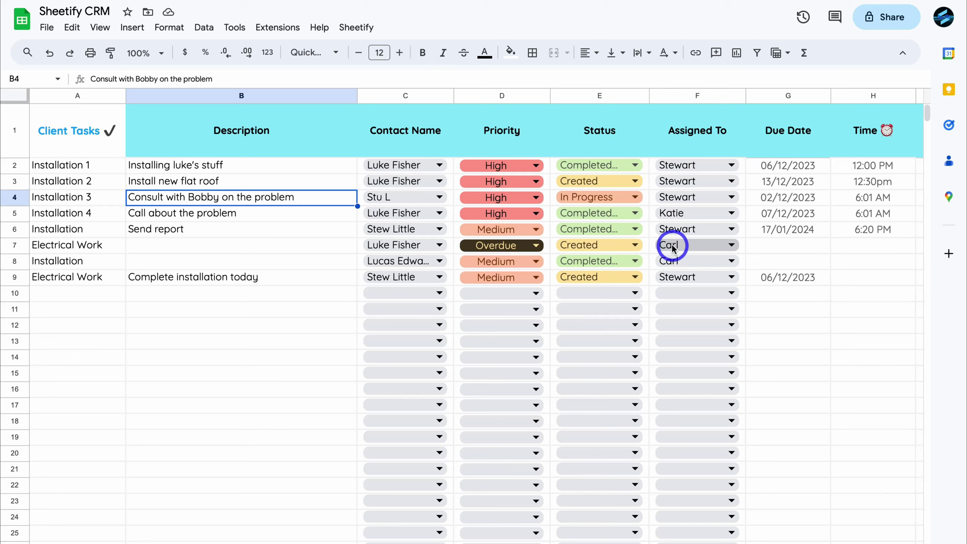
click(268, 244)
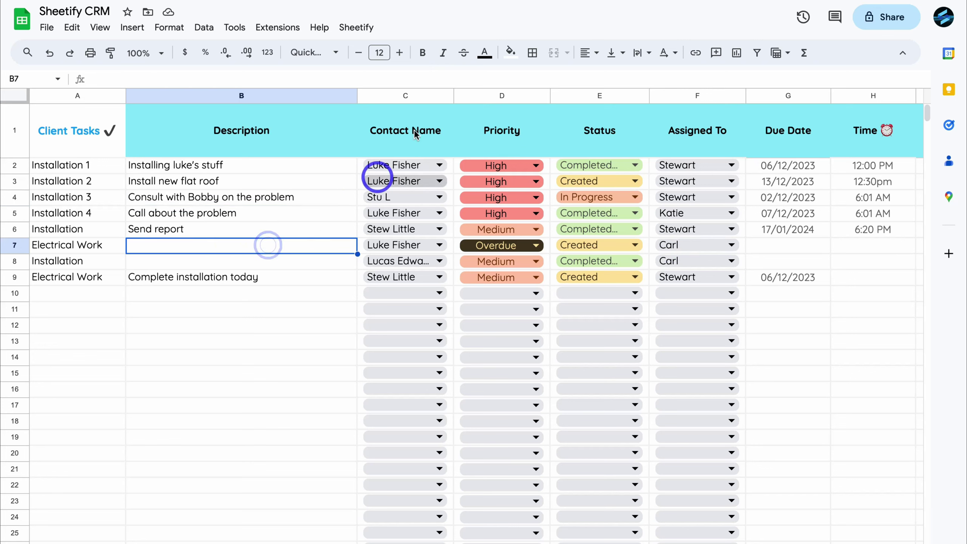
click(356, 27)
mouse_move(524, 50)
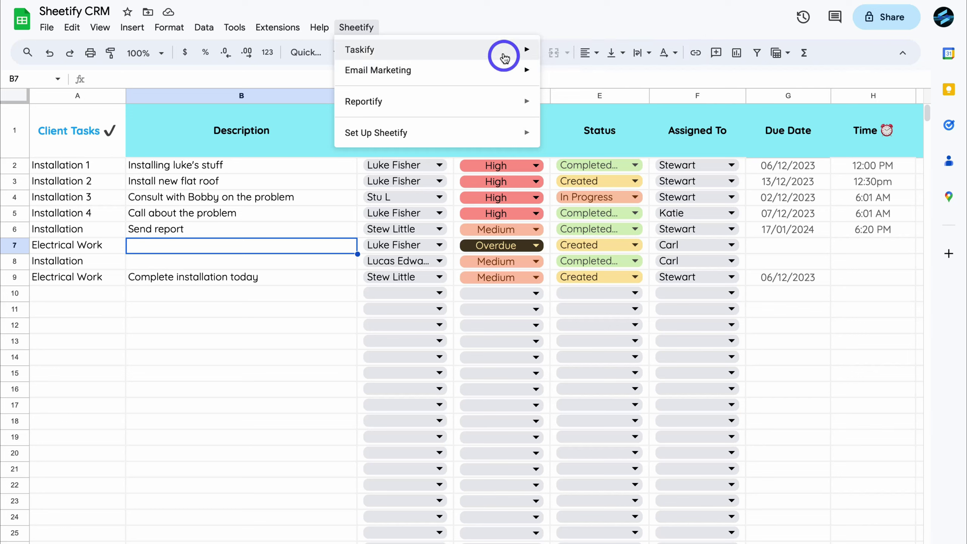
click(335, 294)
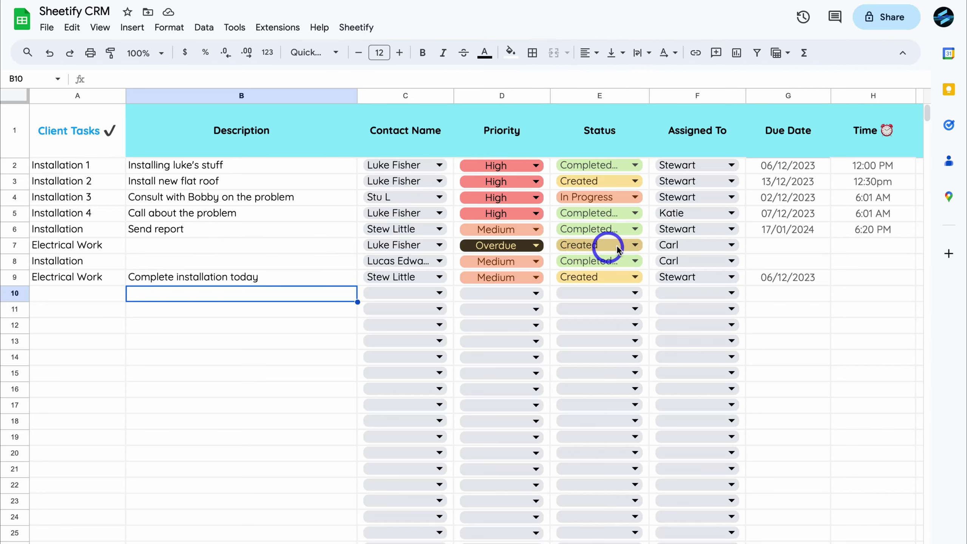
Step: Set the row 7 Electrical Work task's status to Completed and check the Client Tasks list in Google Tasks
double_click(628, 245)
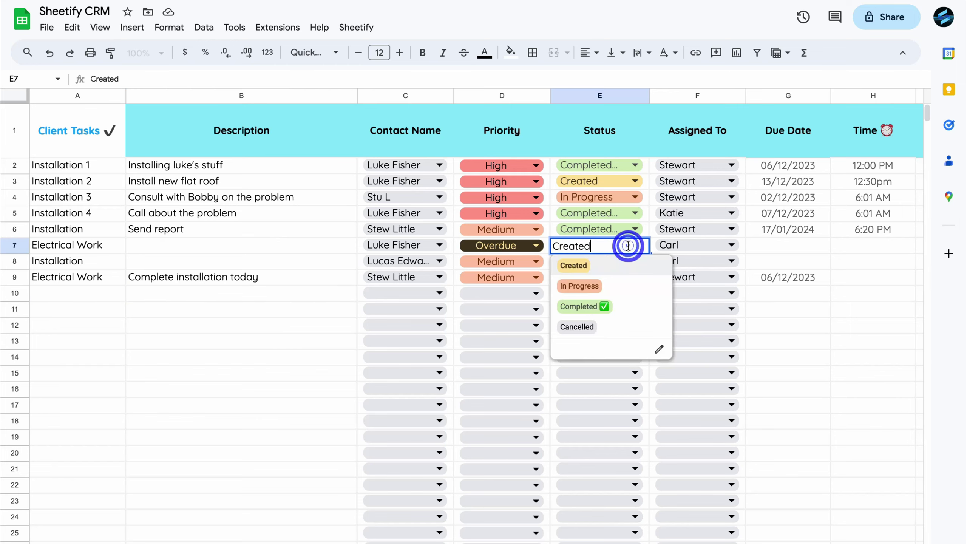
click(631, 305)
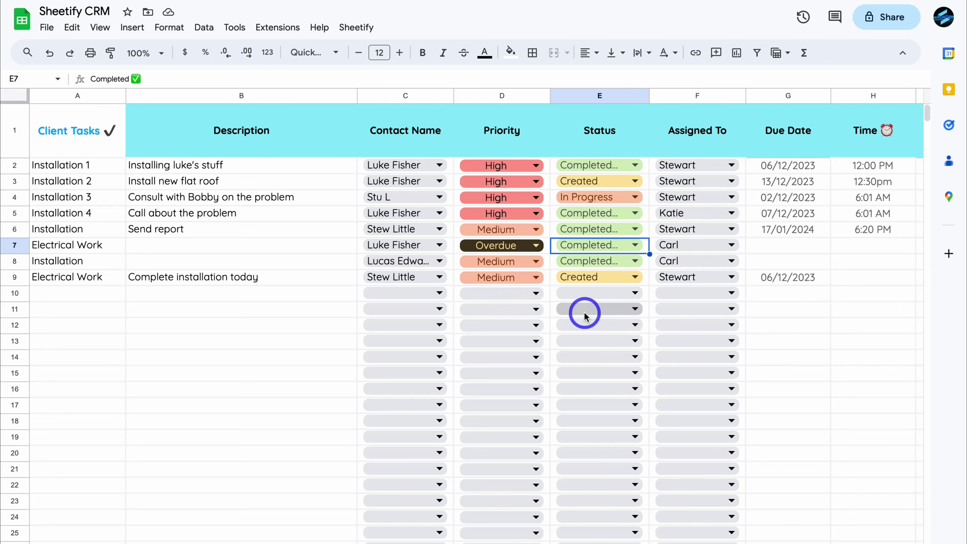
click(949, 125)
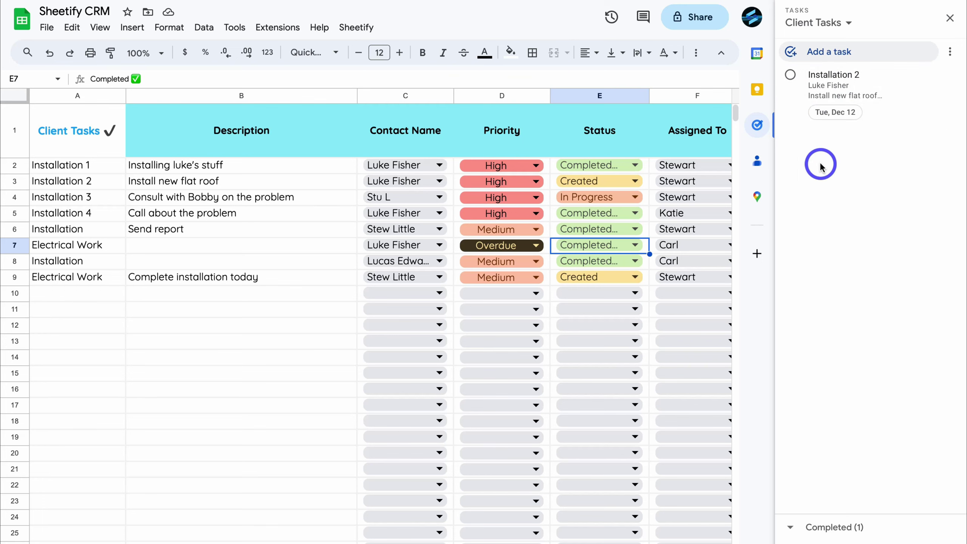
click(950, 18)
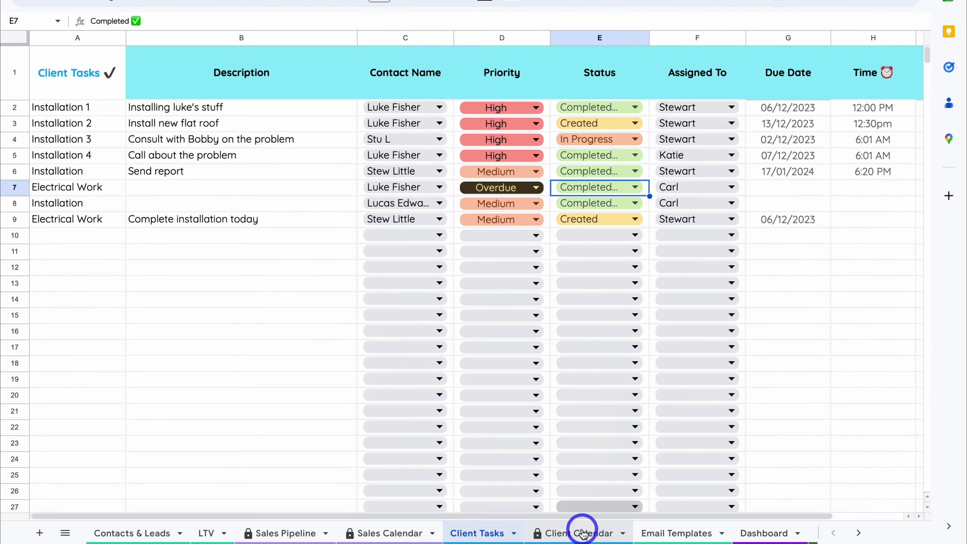
Step: Review the Client Calendar with its custom date field, and look through the templates in the Email Templates sheet
click(582, 533)
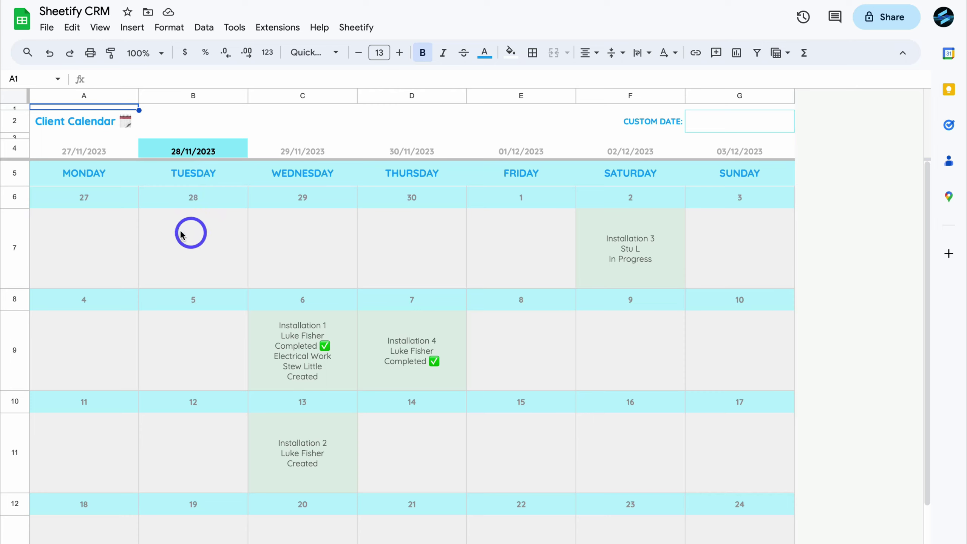
double_click(719, 121)
click(792, 173)
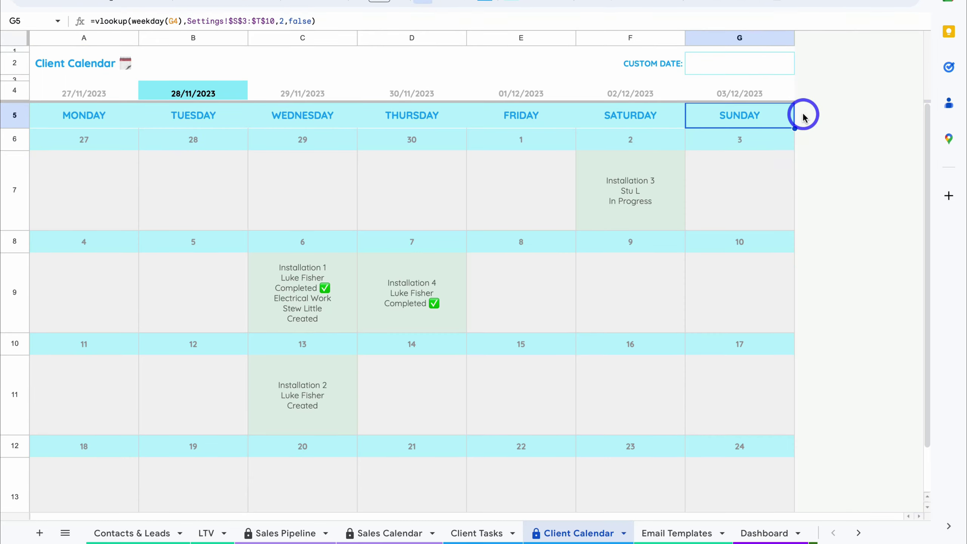
click(687, 533)
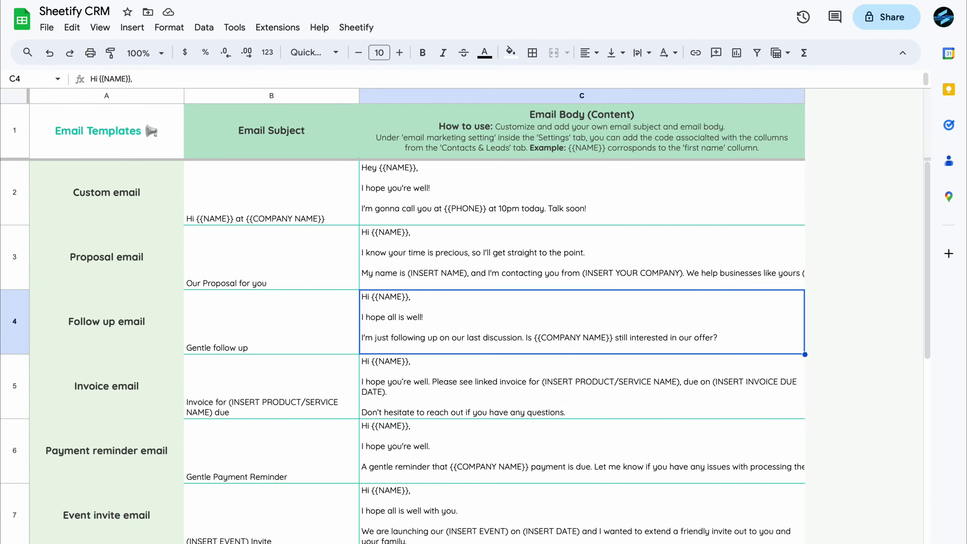
scroll(168, 283, down, 8)
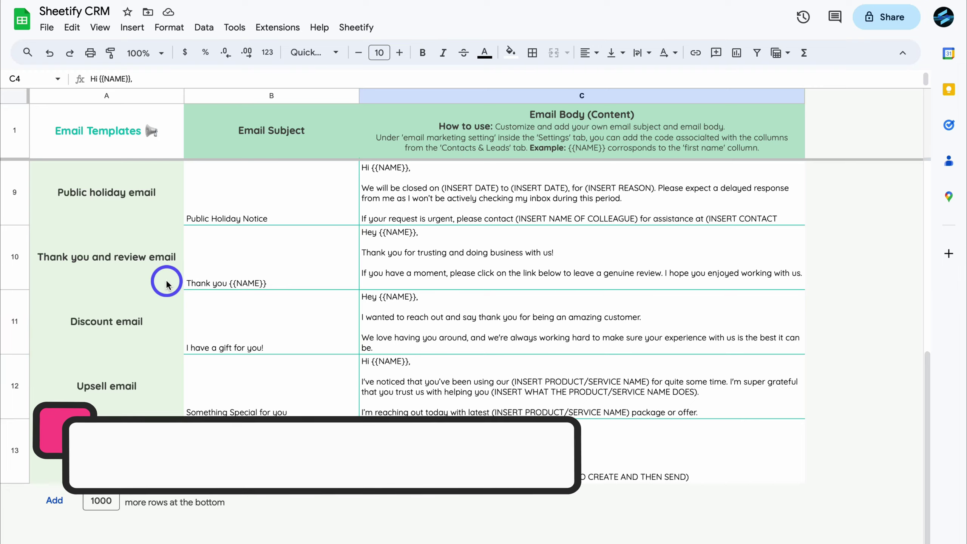
Step: Examine the Custom email template's subject and body in the Email Templates sheet, including its placeholder codes
scroll(167, 283, up, 8)
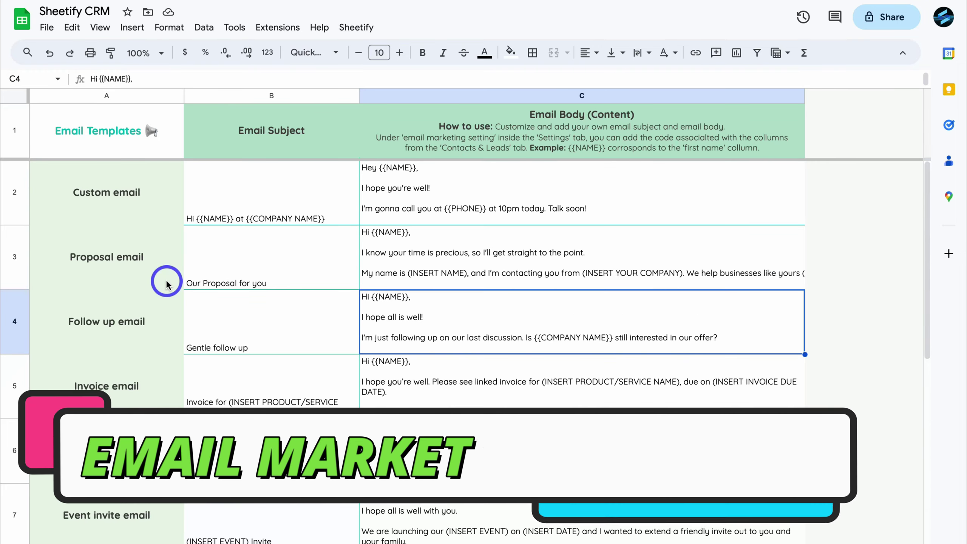
click(274, 194)
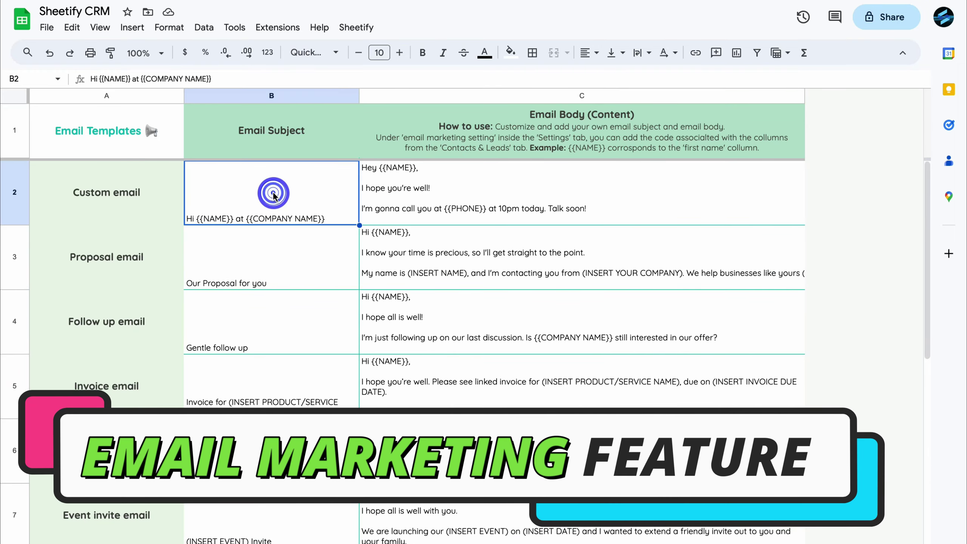
click(144, 199)
click(253, 202)
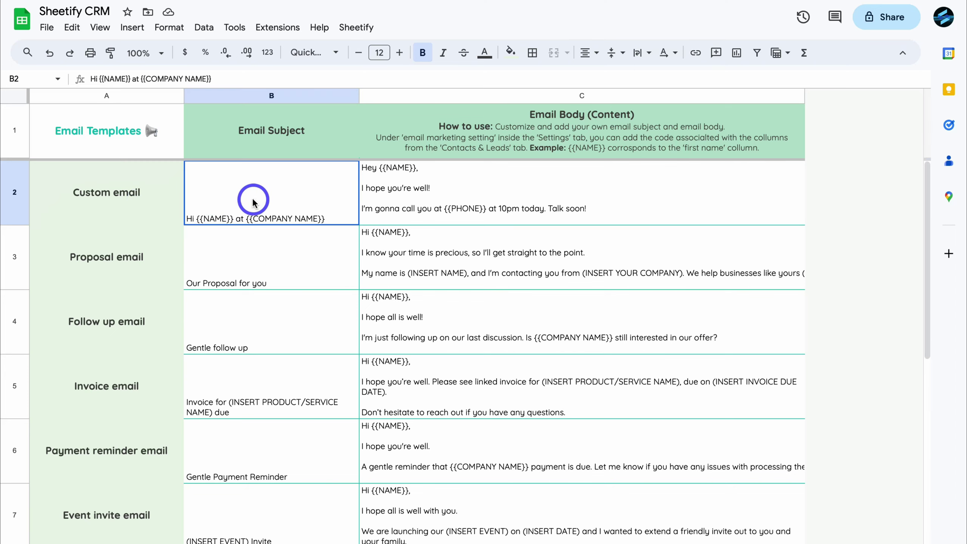
drag(253, 199, 841, 379)
click(841, 378)
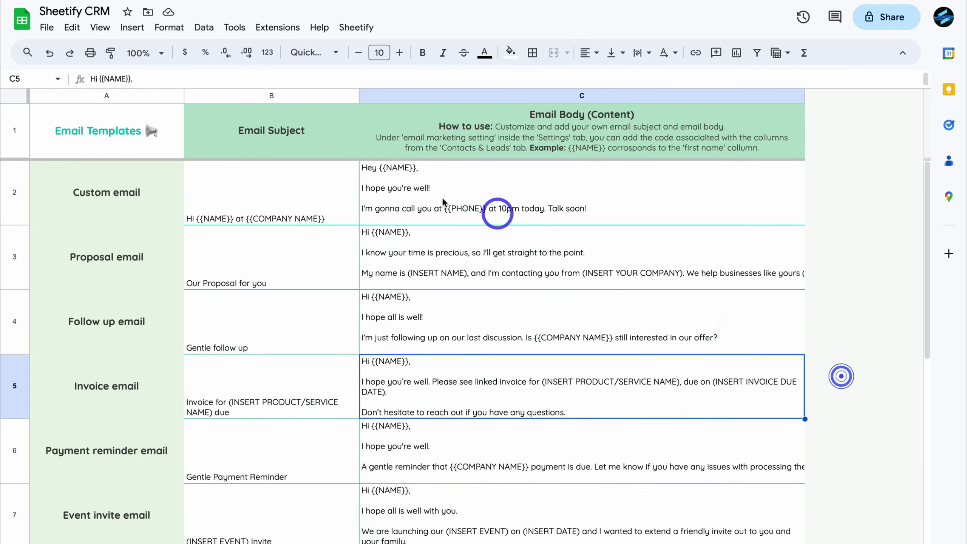
click(230, 197)
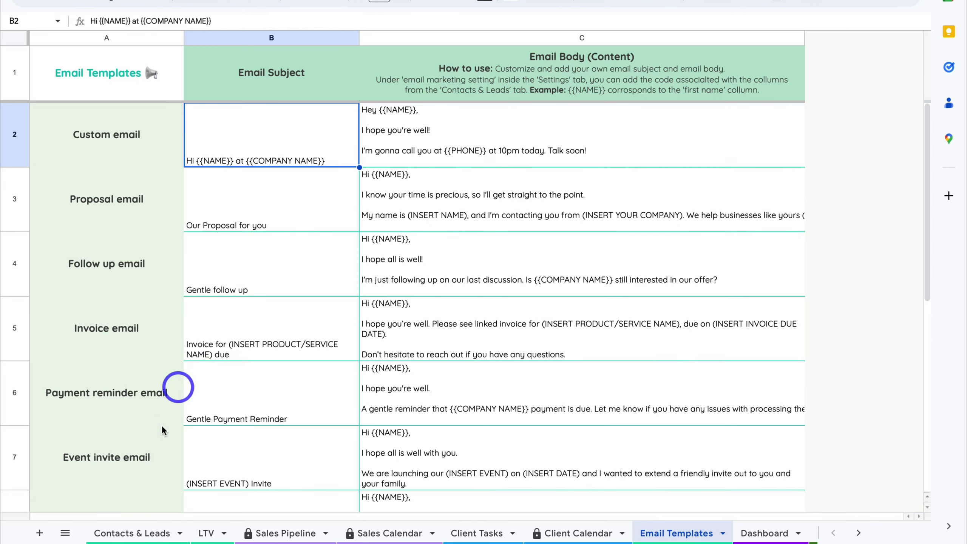
Step: Compare the template codes with the Contacts & Leads columns and read the full body of the Custom email
click(140, 533)
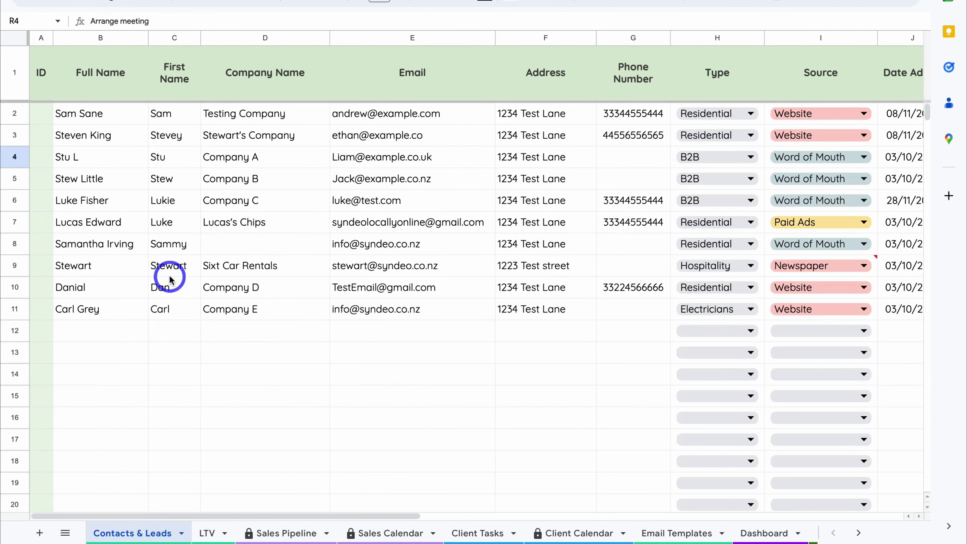
click(678, 532)
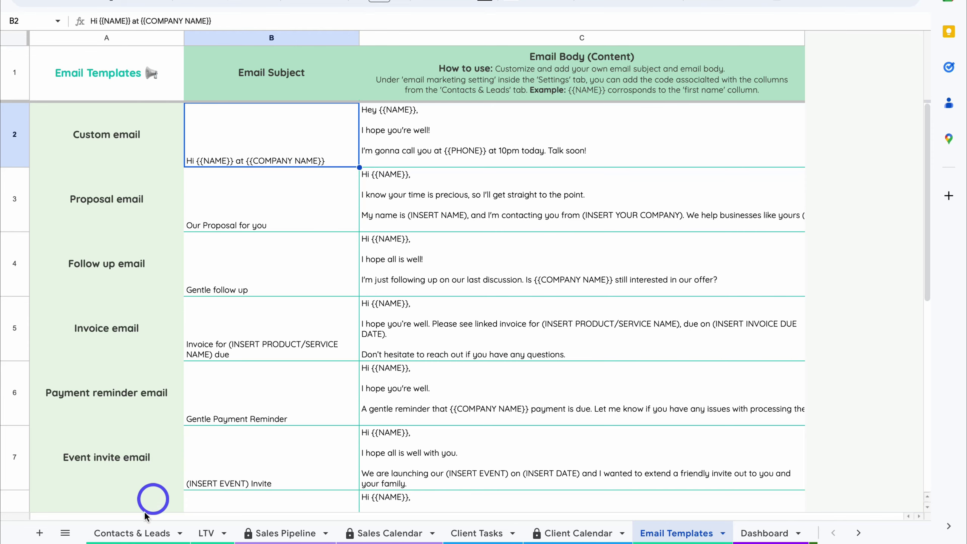
click(130, 533)
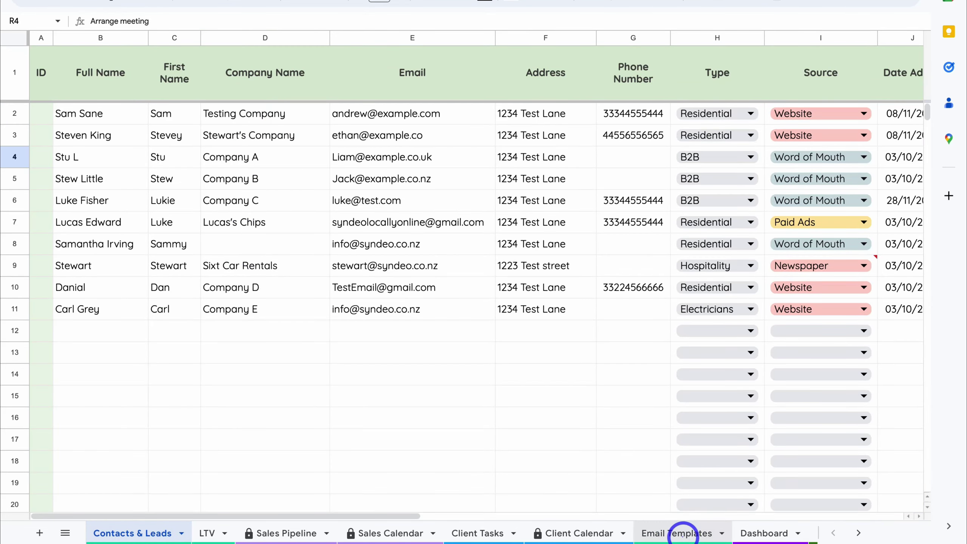
click(679, 532)
click(476, 131)
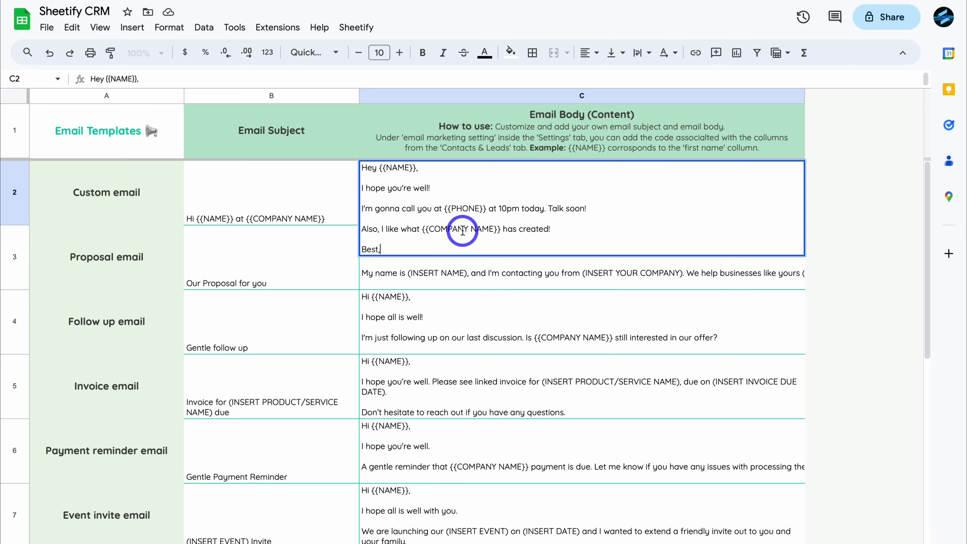
click(529, 299)
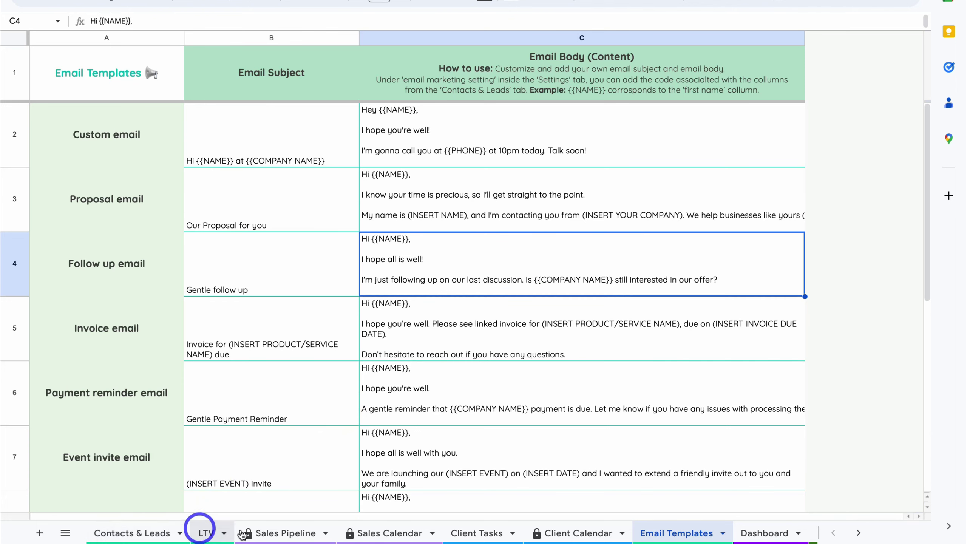
Step: Review the codes under Email Marketing Settings in the Settings sheet and the column options available for the empty row 10 code
scroll(593, 532, right, 2)
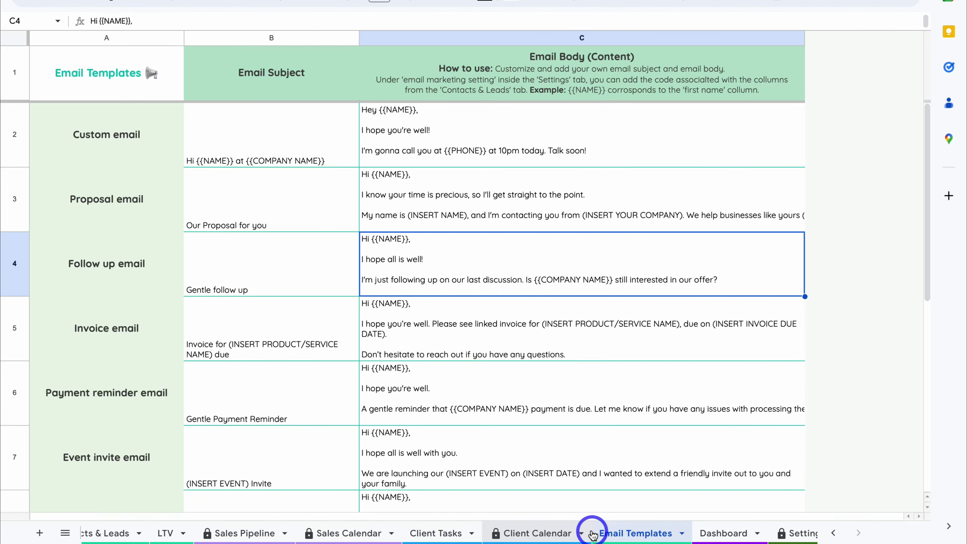
click(773, 532)
scroll(634, 288, right, 5)
scroll(635, 287, right, 3)
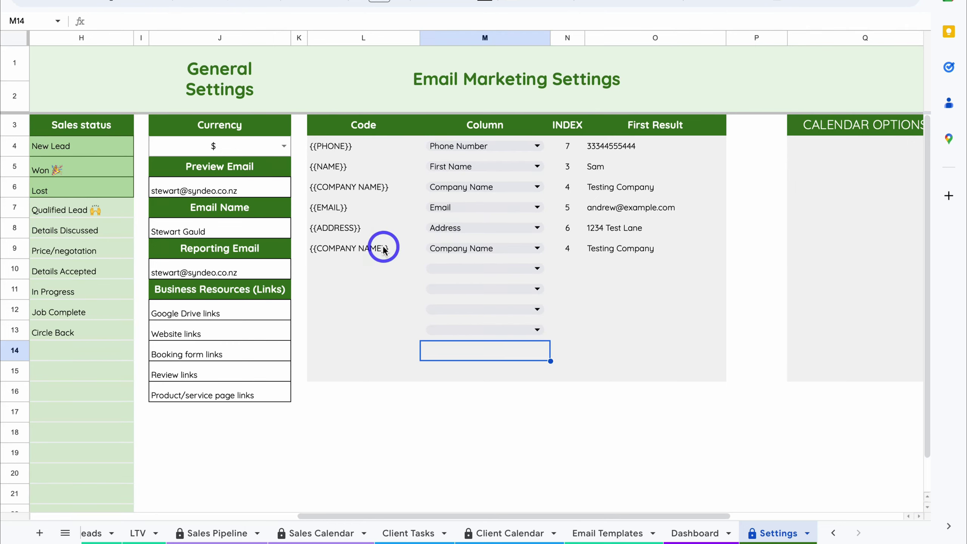
click(535, 269)
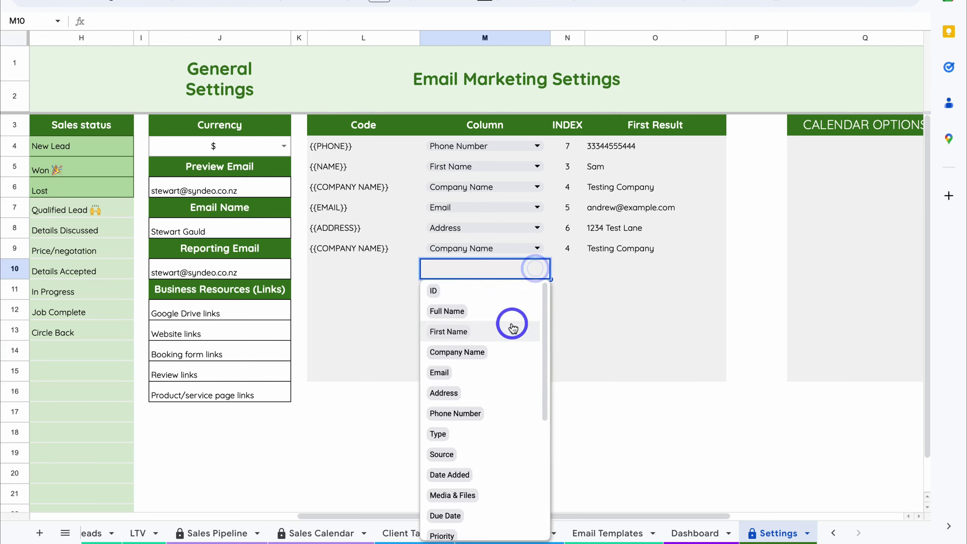
scroll(510, 319, down, 2)
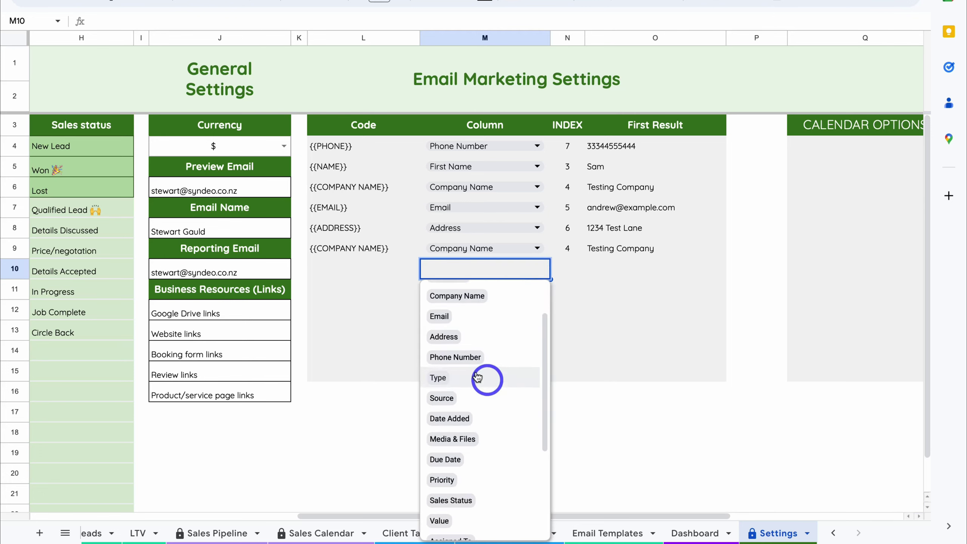
scroll(466, 376, down, 1)
scroll(472, 378, down, 1)
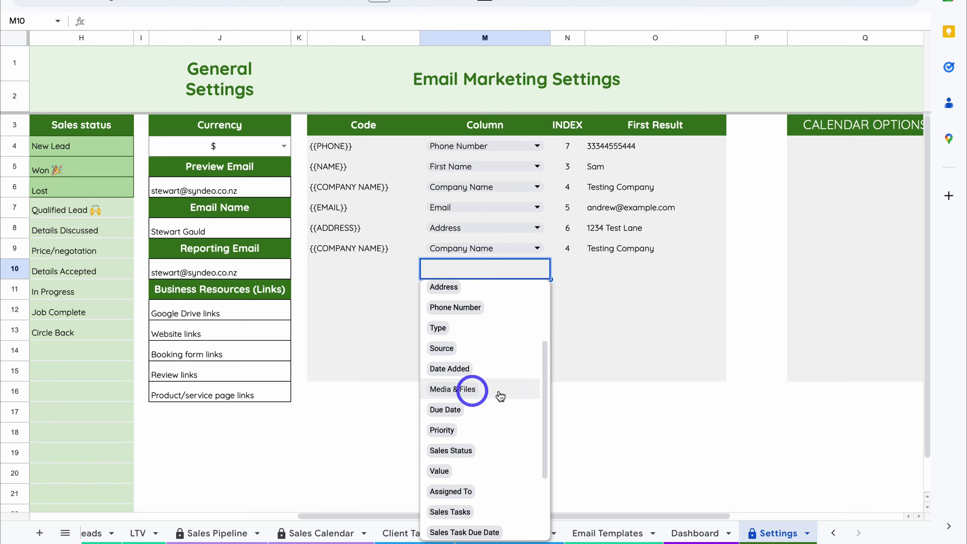
scroll(490, 391, down, 1)
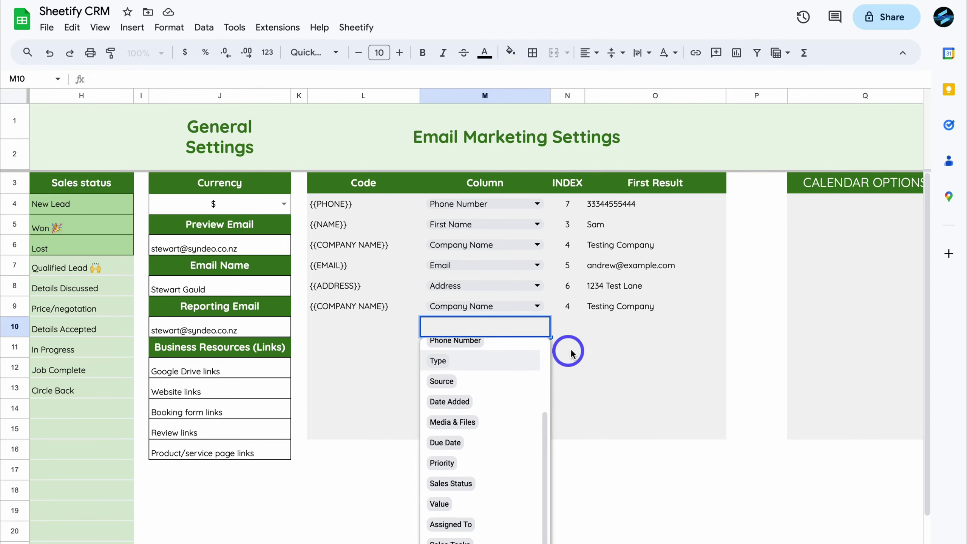
click(570, 353)
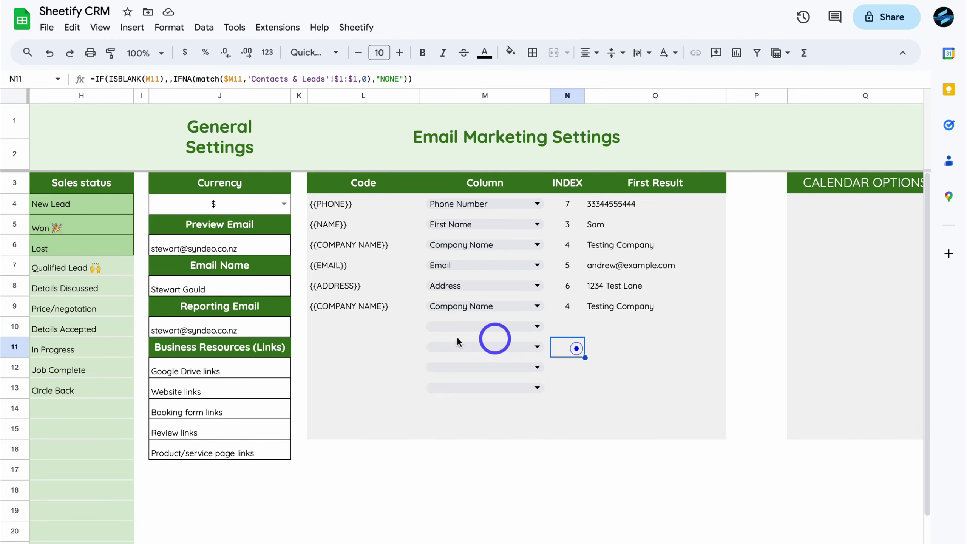
click(361, 327)
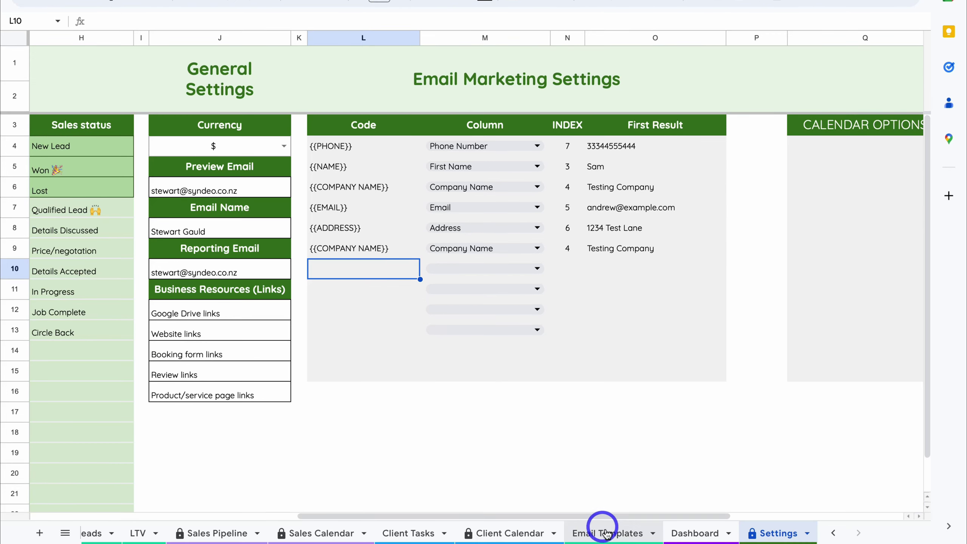
Step: Examine the Payment reminder email's subject and full body in the Email Templates sheet
click(609, 533)
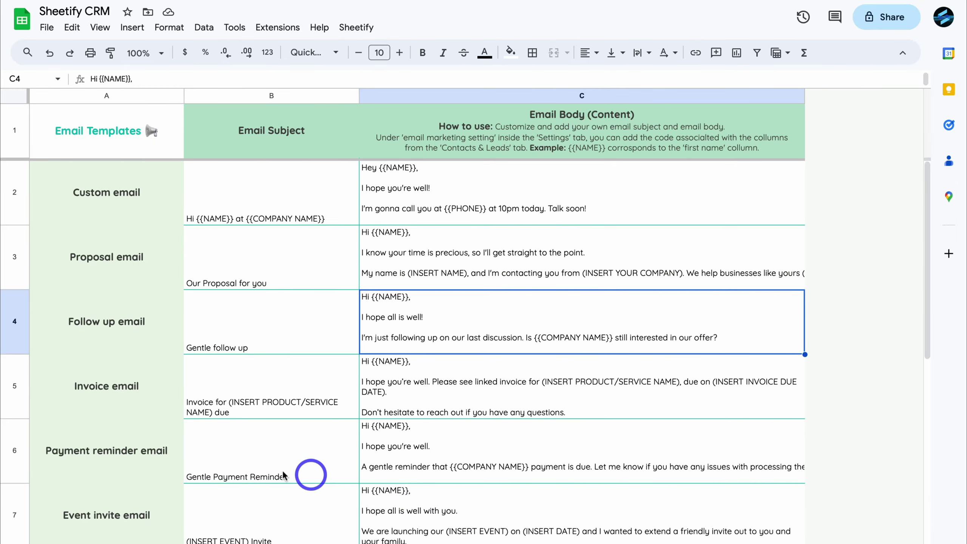
click(236, 451)
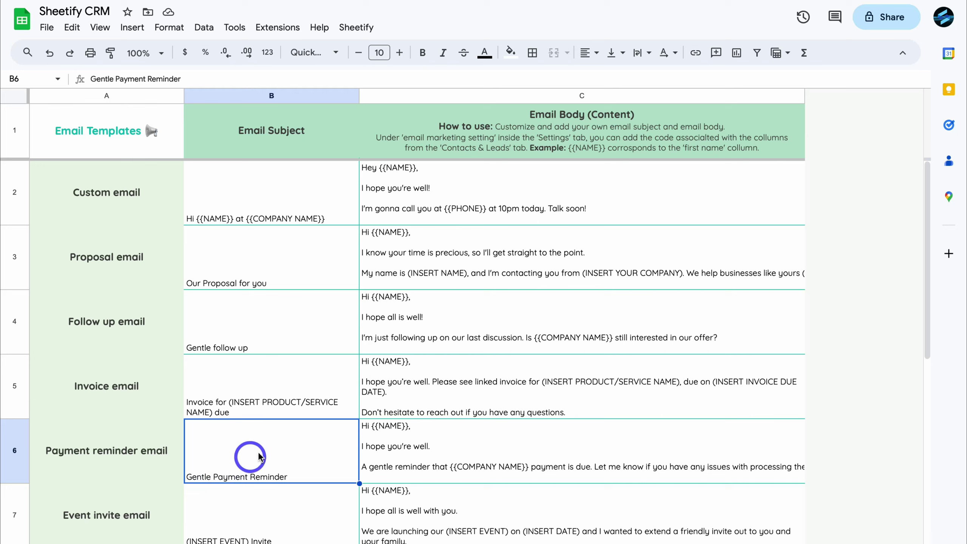
click(413, 453)
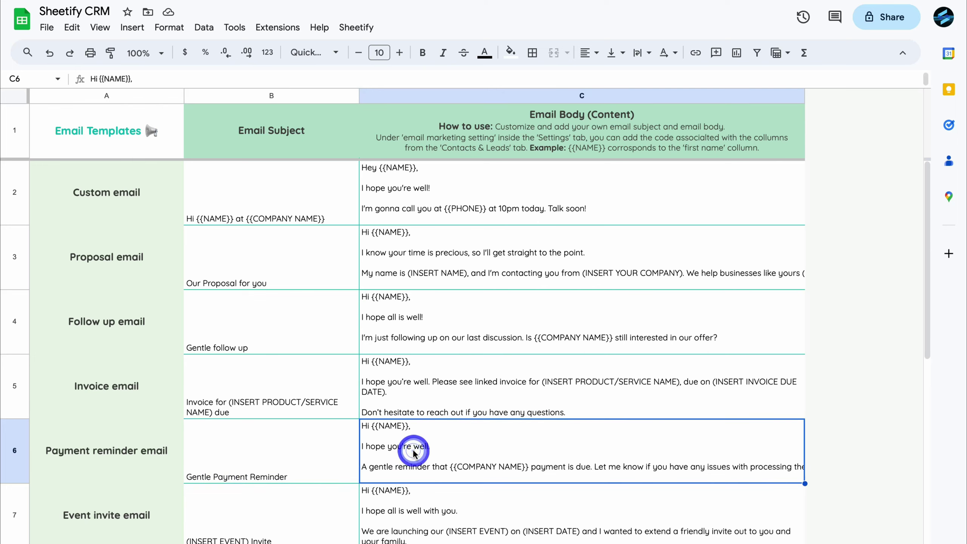
double_click(414, 452)
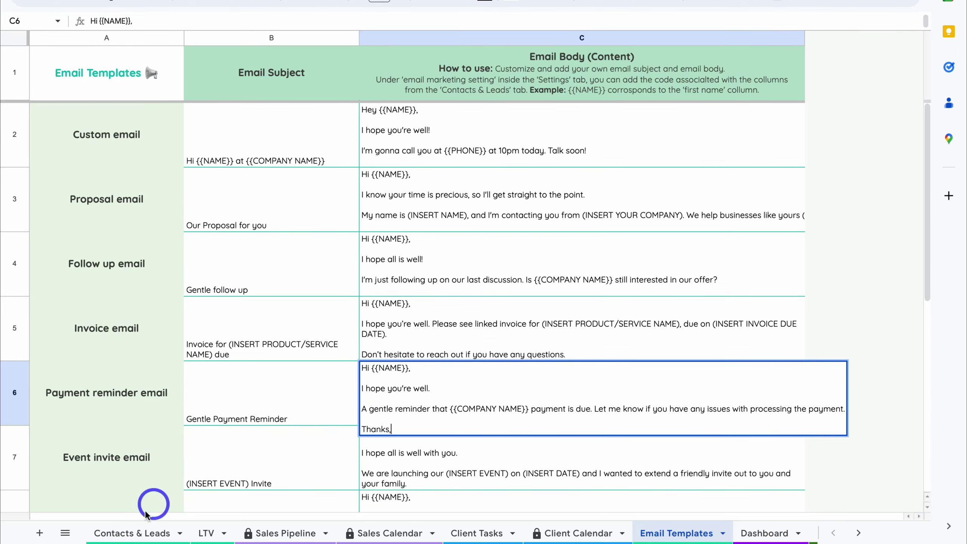
Step: Create a filter on the Contacts & Leads sheet and limit Invoice Sent to Sent, excluding blanks
click(135, 535)
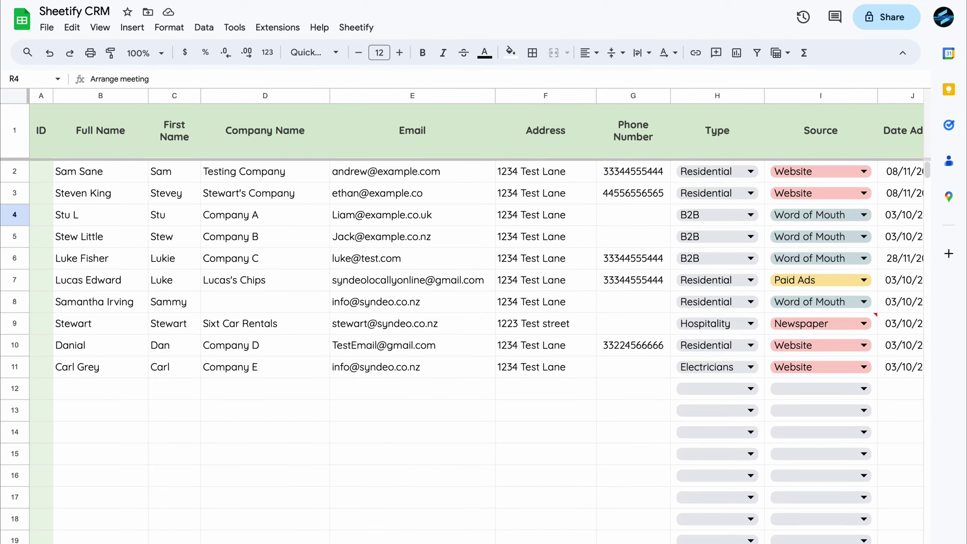
scroll(418, 442, right, 10)
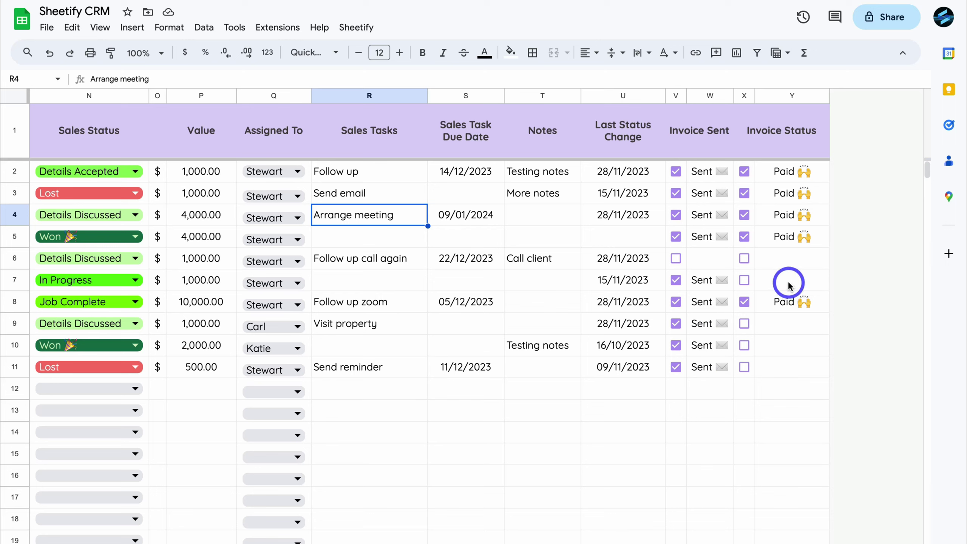
click(757, 53)
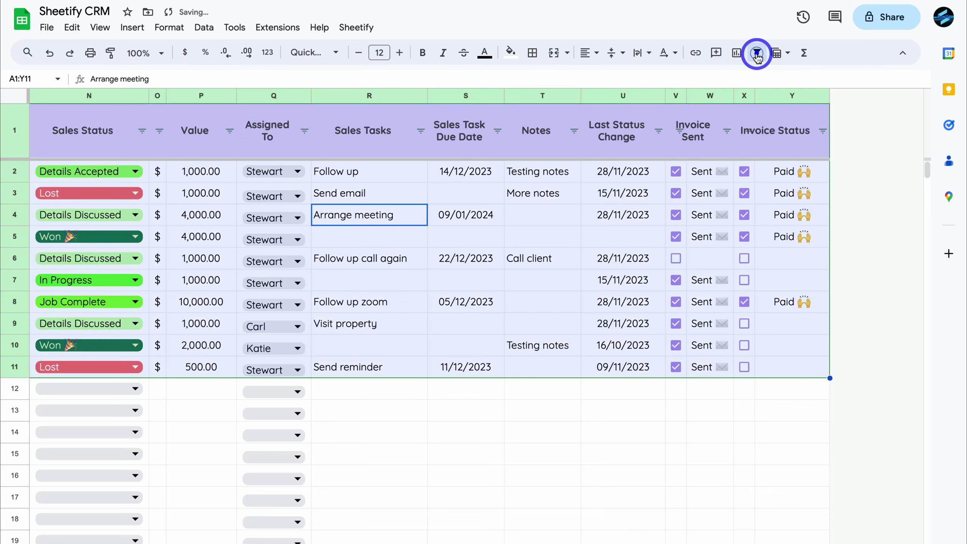
click(726, 130)
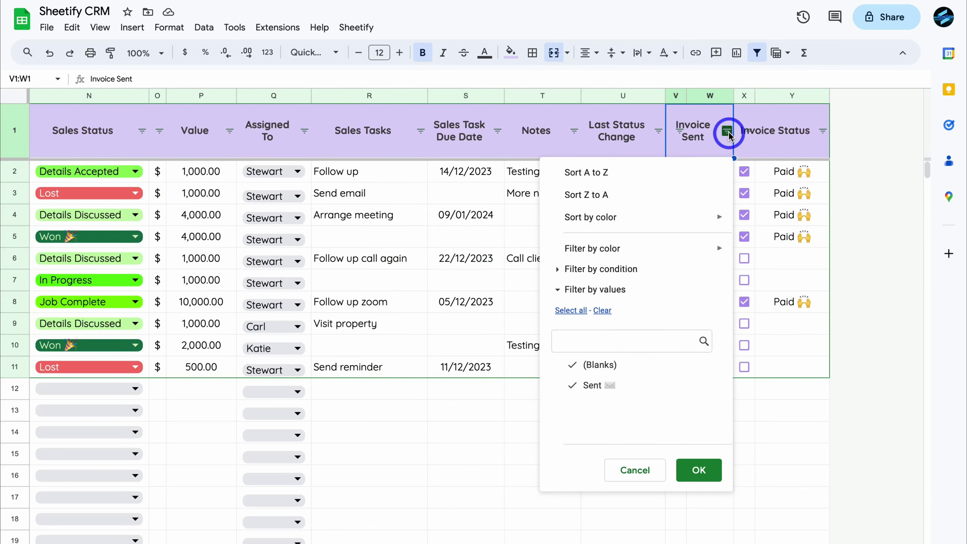
click(697, 469)
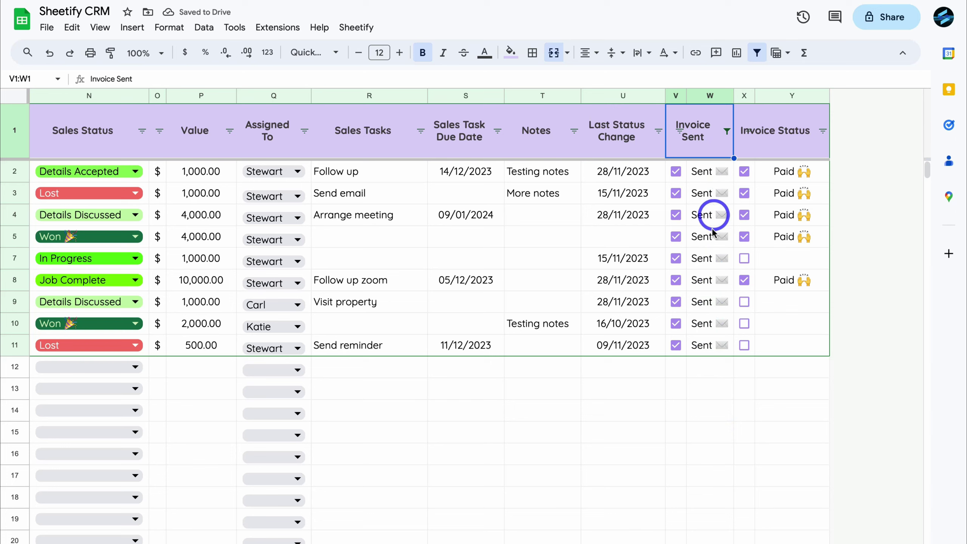
Step: Filter Invoice Status to blanks only, excluding Paid, and return to the contact detail columns
click(822, 132)
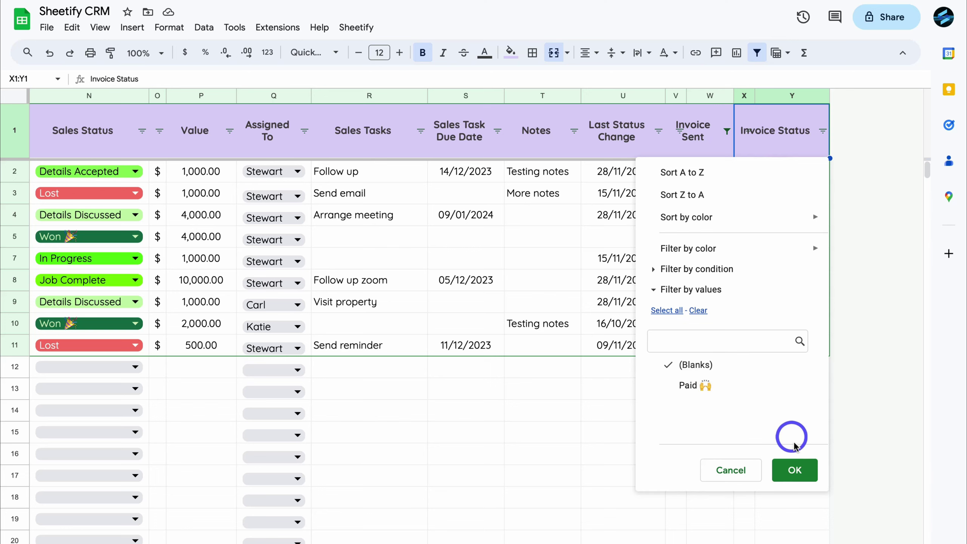
click(794, 469)
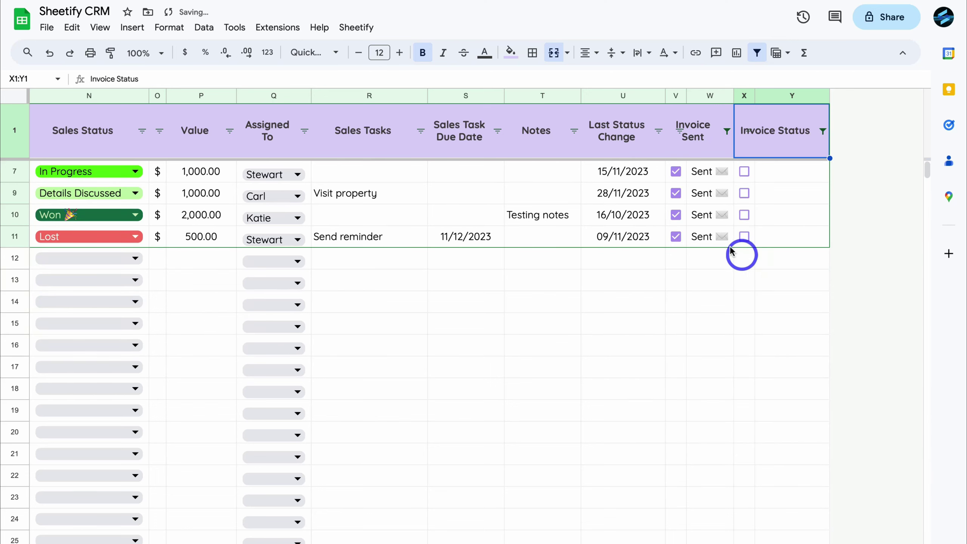
scroll(699, 211, left, 5)
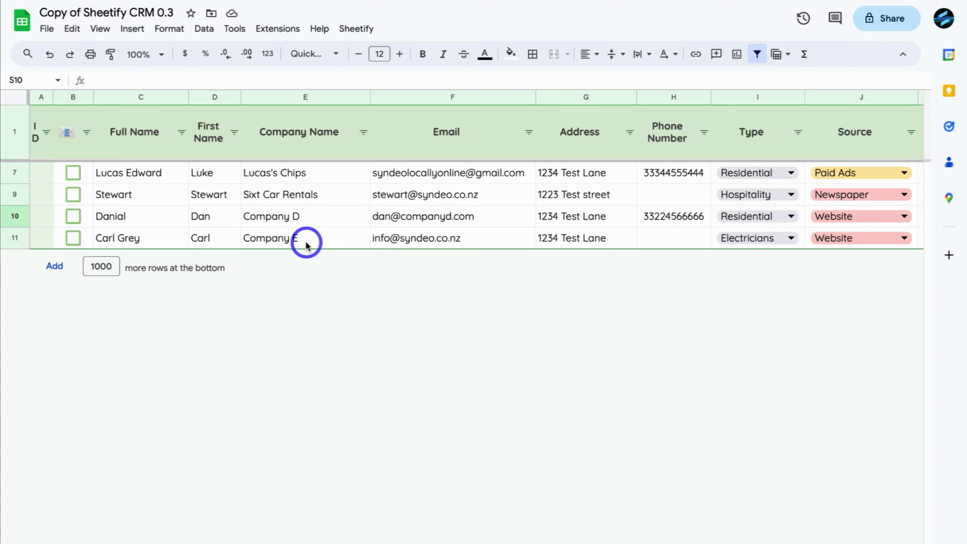
Step: Tick the email checkboxes of all four filtered contacts in rows 7, 9, 10 and 11
click(74, 174)
click(73, 194)
click(73, 216)
click(74, 237)
click(73, 237)
click(73, 216)
click(74, 194)
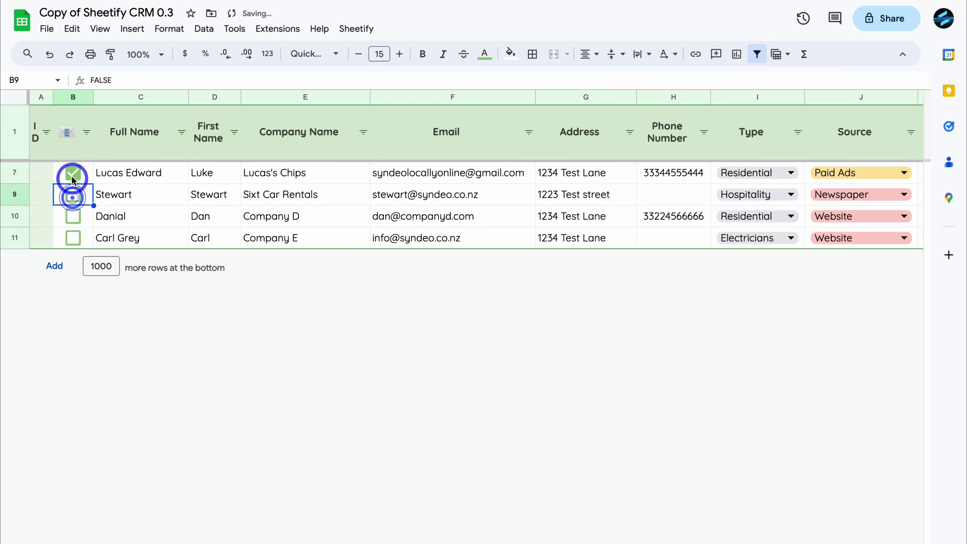
drag(72, 178, 63, 244)
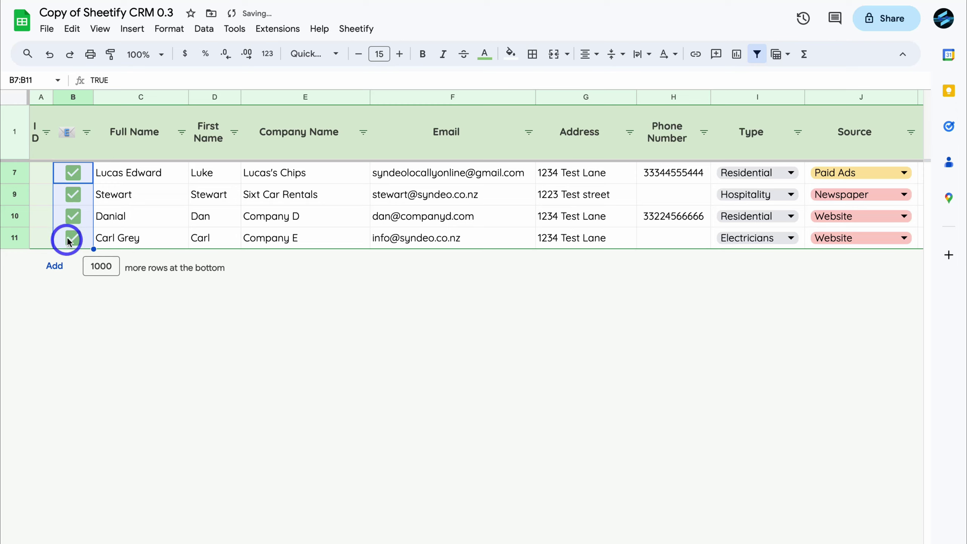
Step: Check the selected contacts' email addresses and untick the email checkbox of the Company D contact in row 10
mouse_move(404, 186)
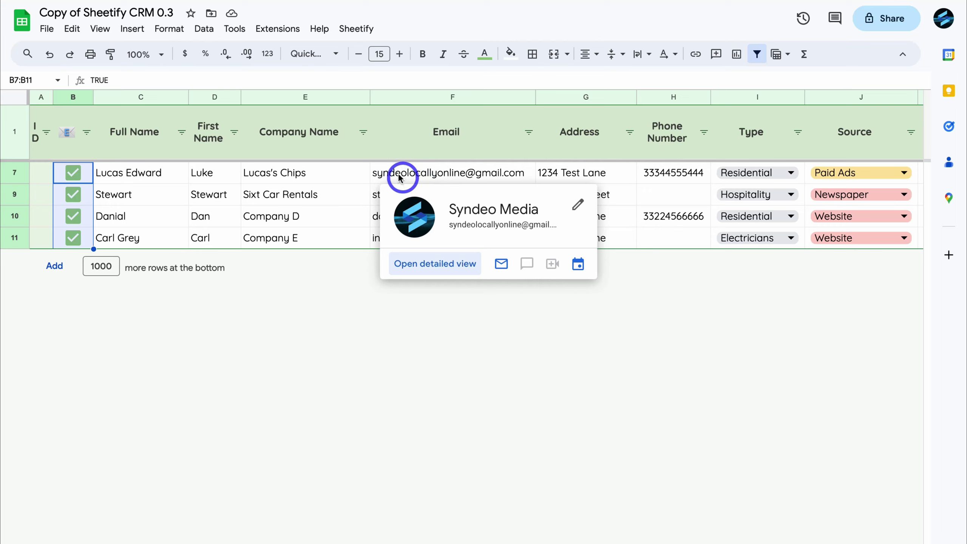
mouse_move(381, 230)
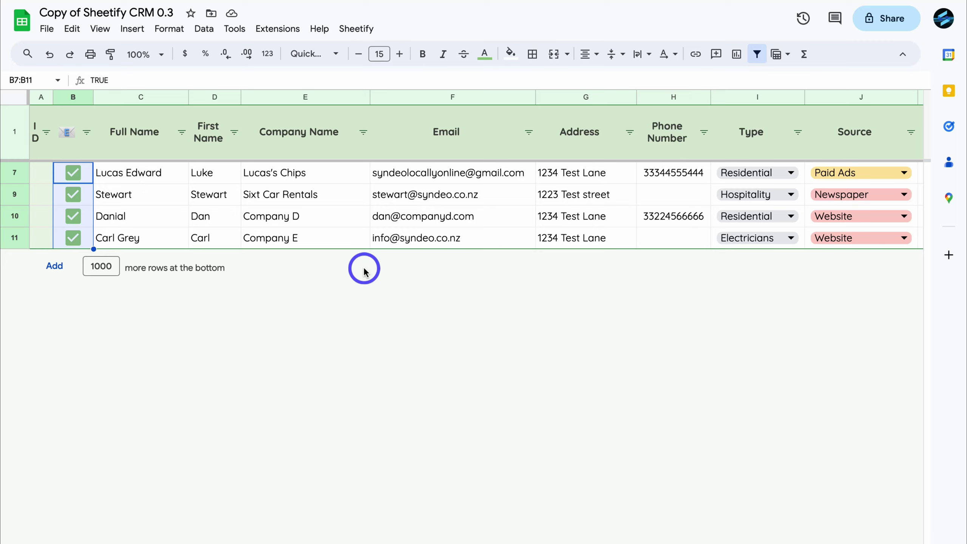
click(72, 218)
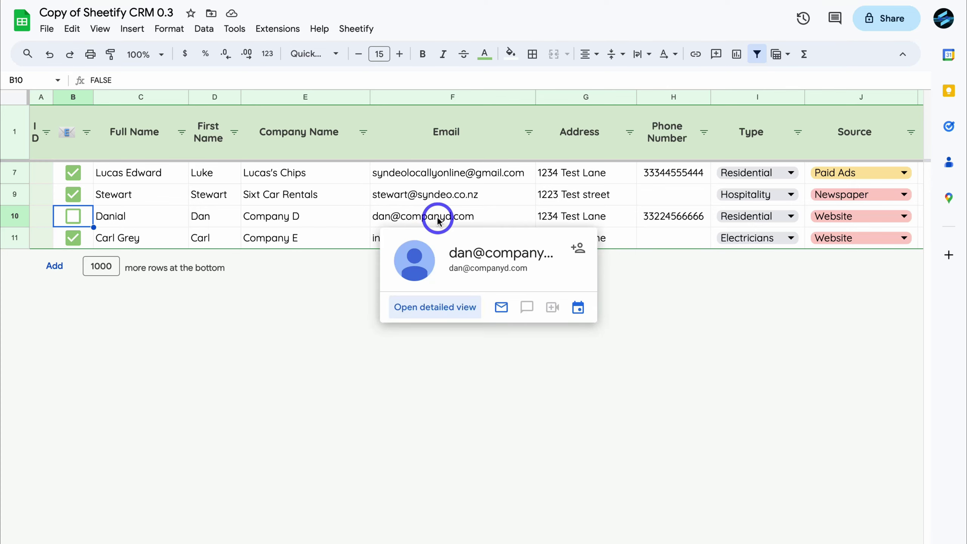
Step: Send the Payment Reminder email to the ticked contacts and confirm the sending
click(354, 29)
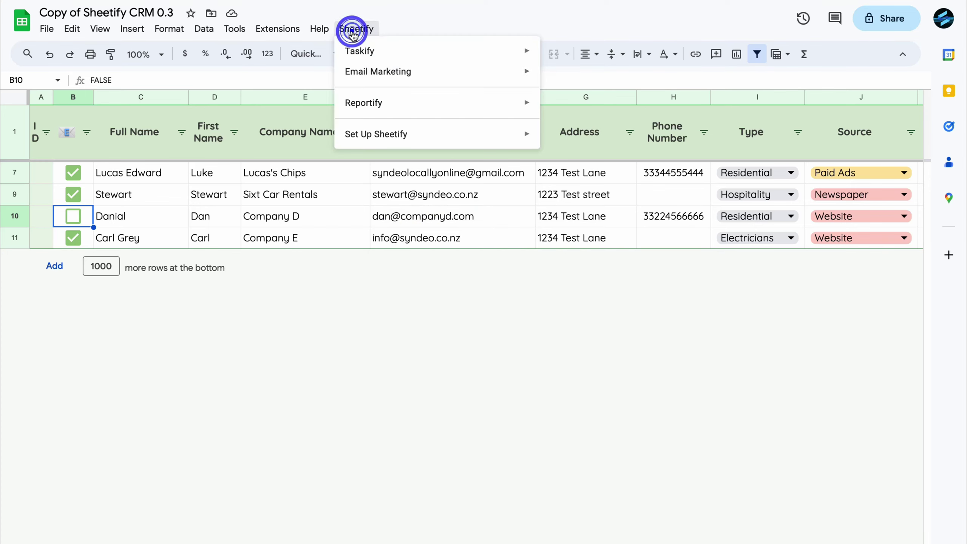
mouse_move(373, 76)
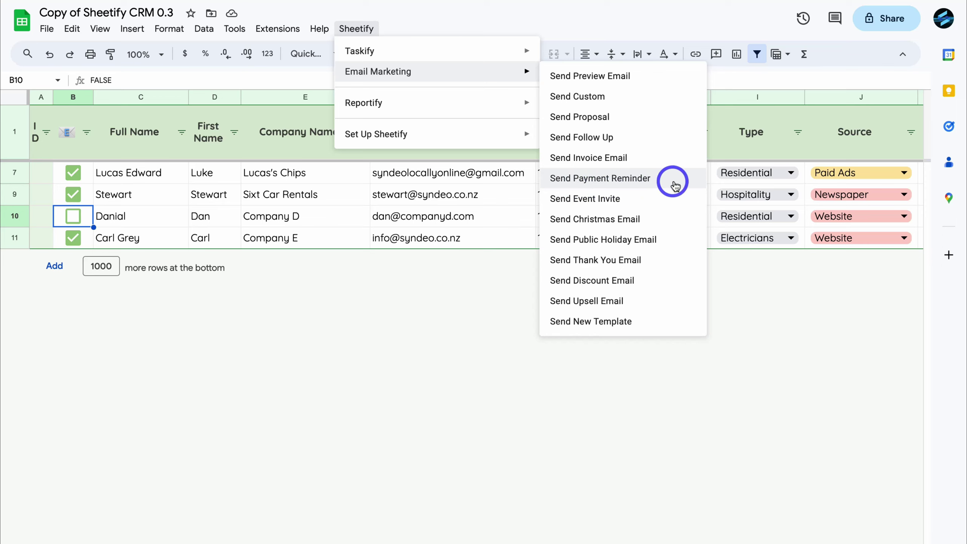
click(673, 182)
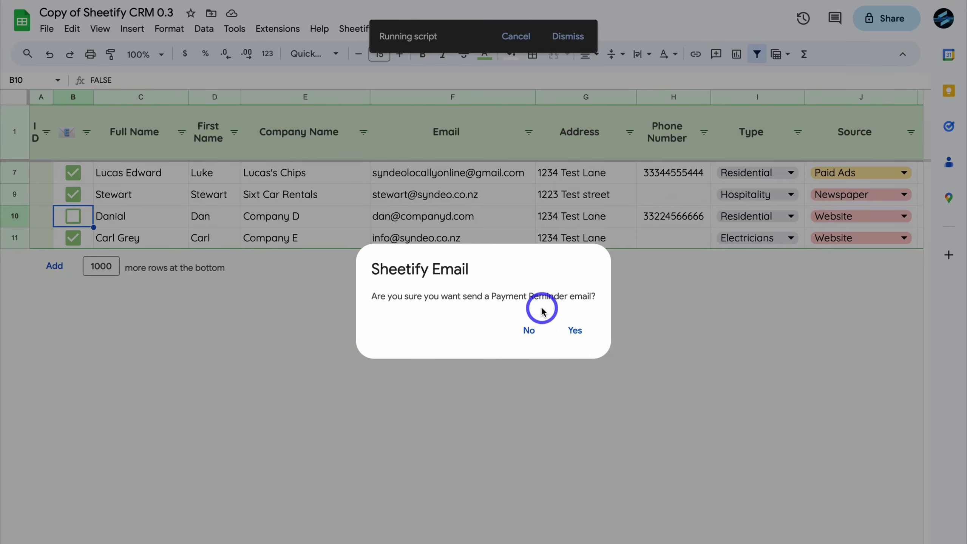
click(576, 331)
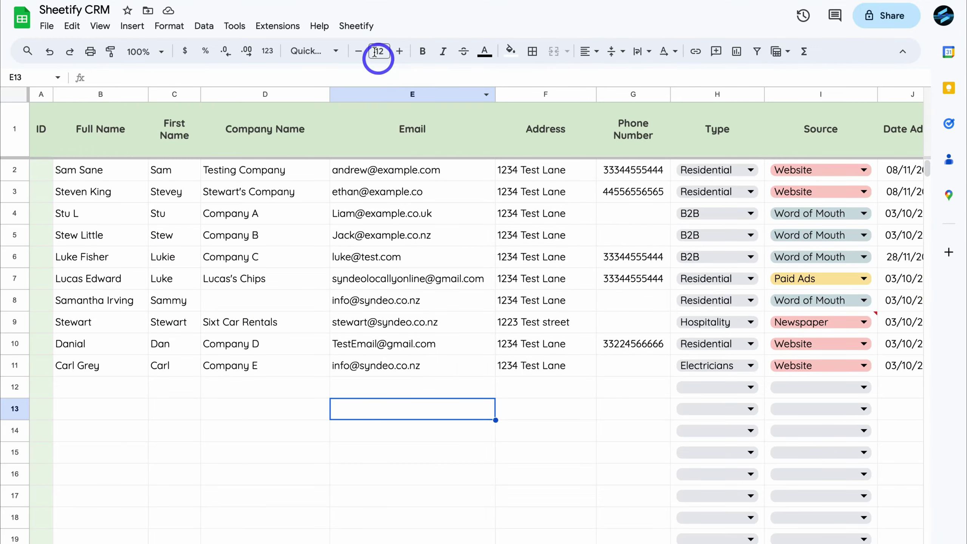
Step: Look through the Email Marketing send options, then check the Dashboard's Sheetify emails sent, daily quota and revenue charts
click(356, 26)
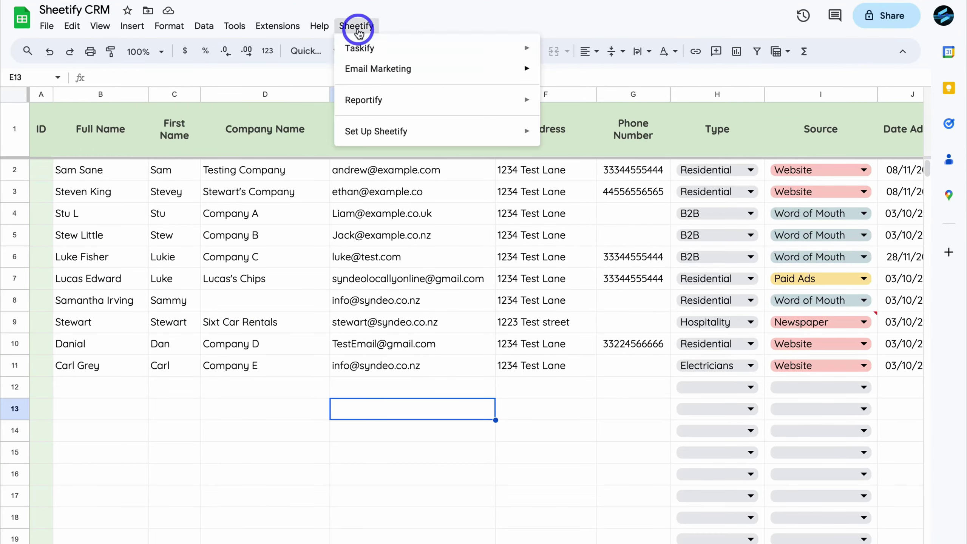
mouse_move(379, 69)
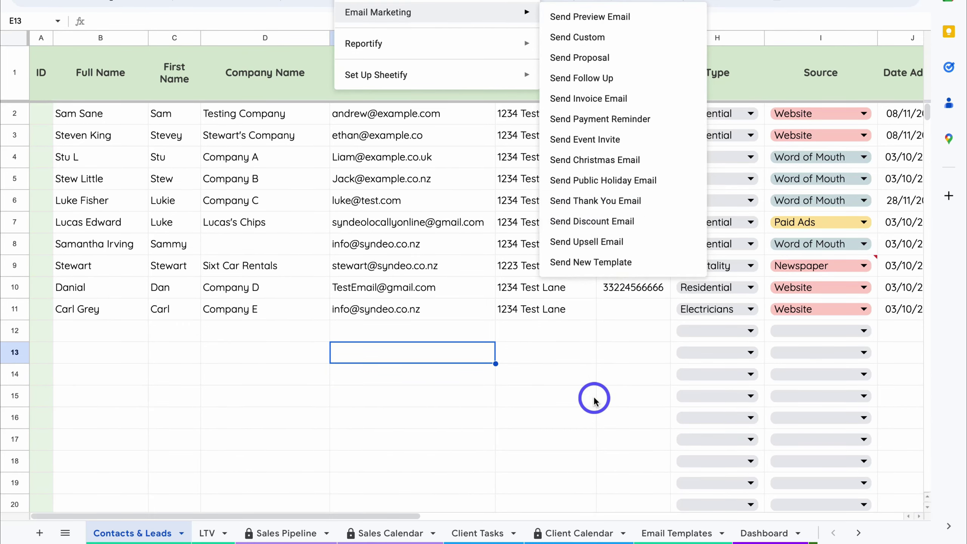
click(594, 456)
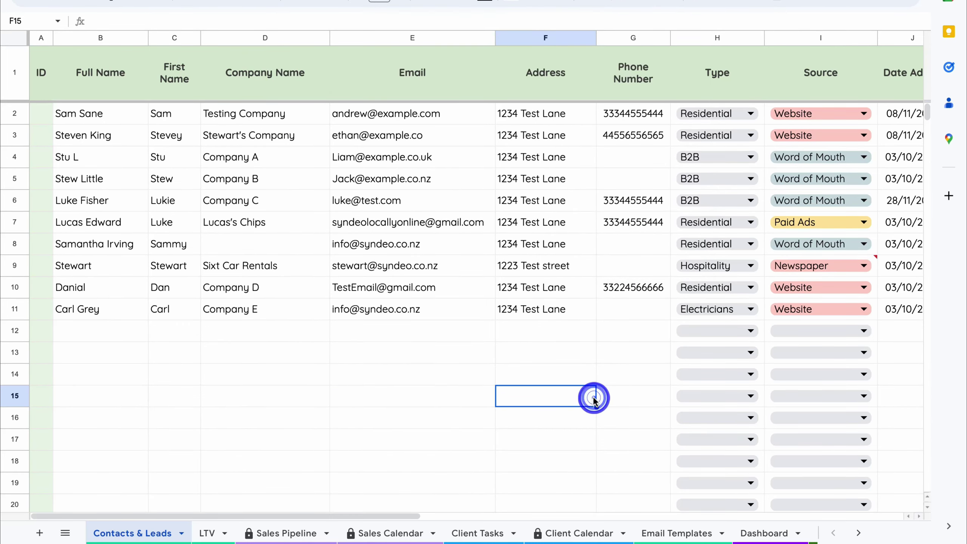
click(764, 533)
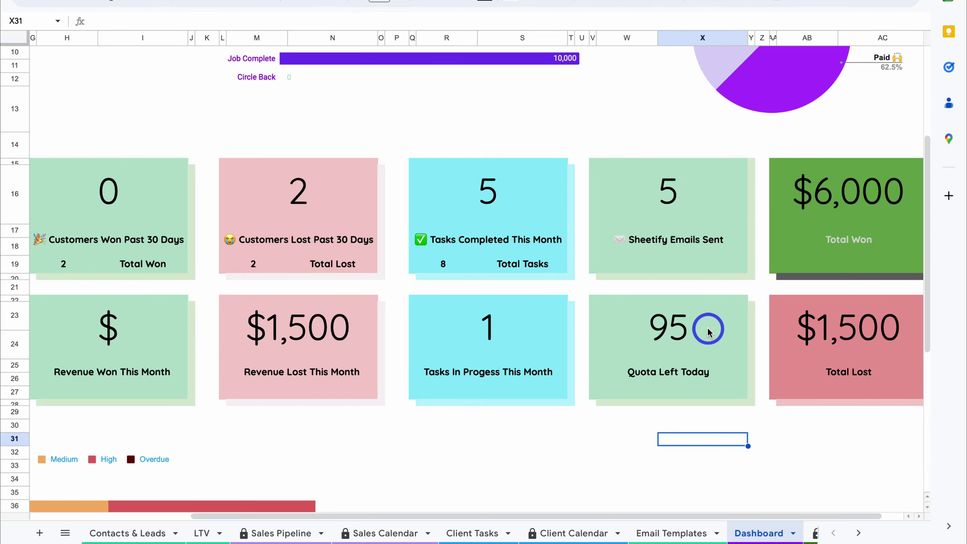
scroll(692, 402, up, 5)
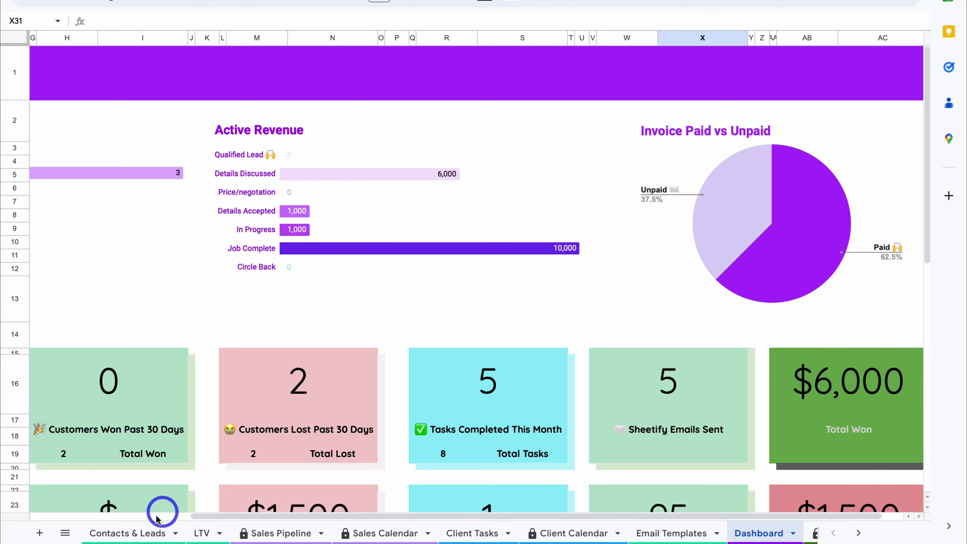
Step: Return to the Contacts & Leads sheet and create a form with the Sheetify setup
click(137, 532)
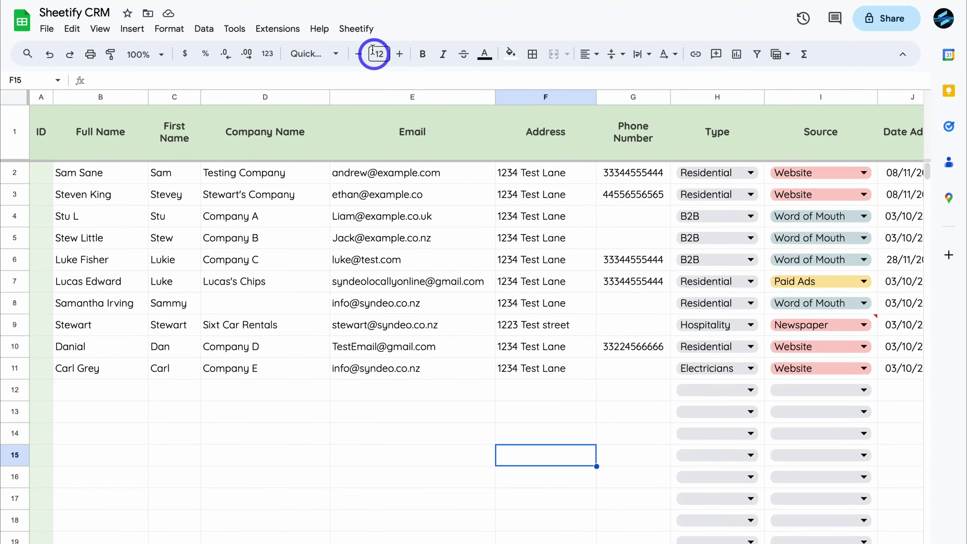
click(358, 29)
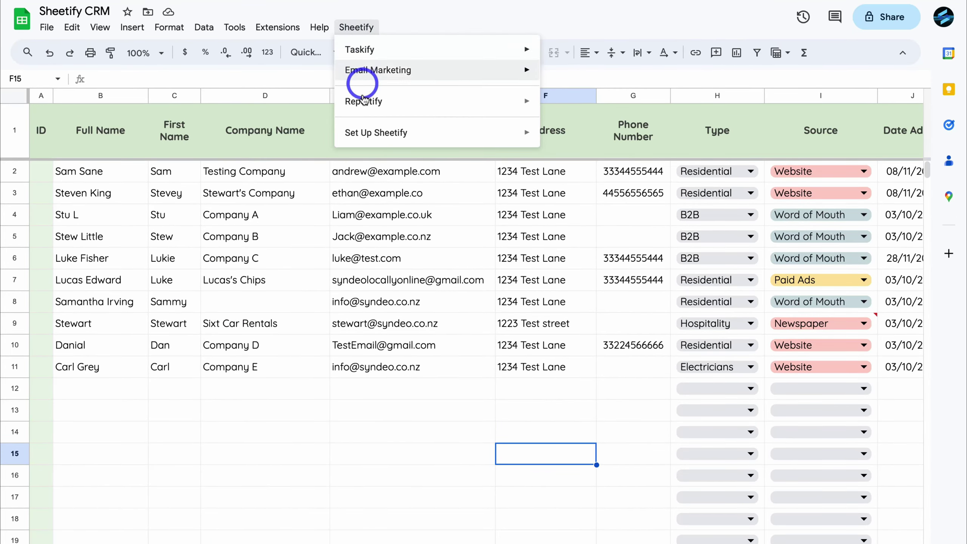
mouse_move(362, 134)
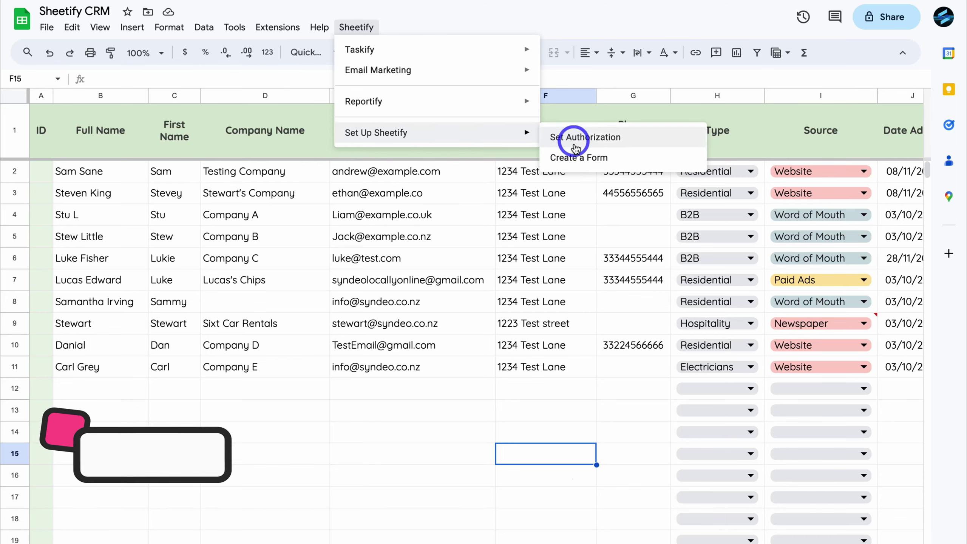
click(616, 158)
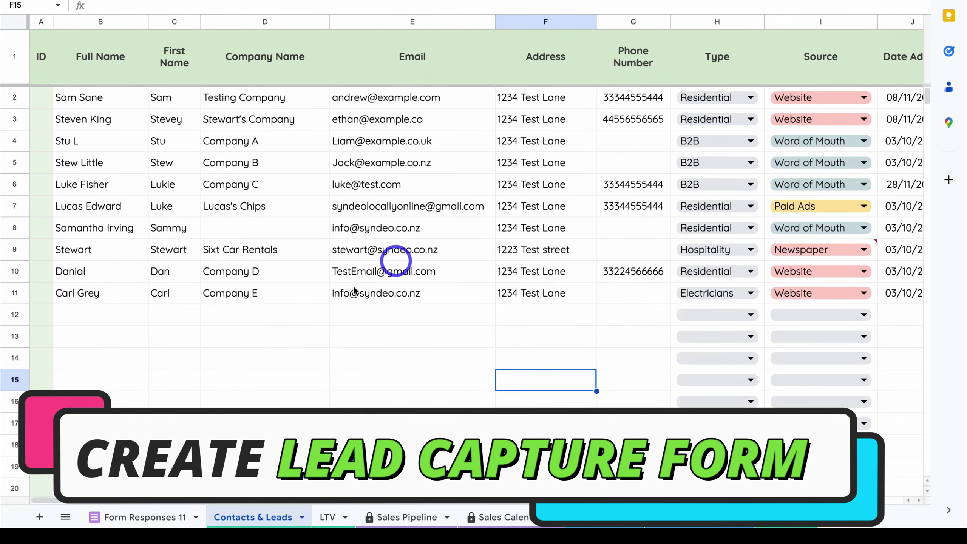
Step: Open the Form Responses 11 sheet and rename it to Lead Capture
click(152, 518)
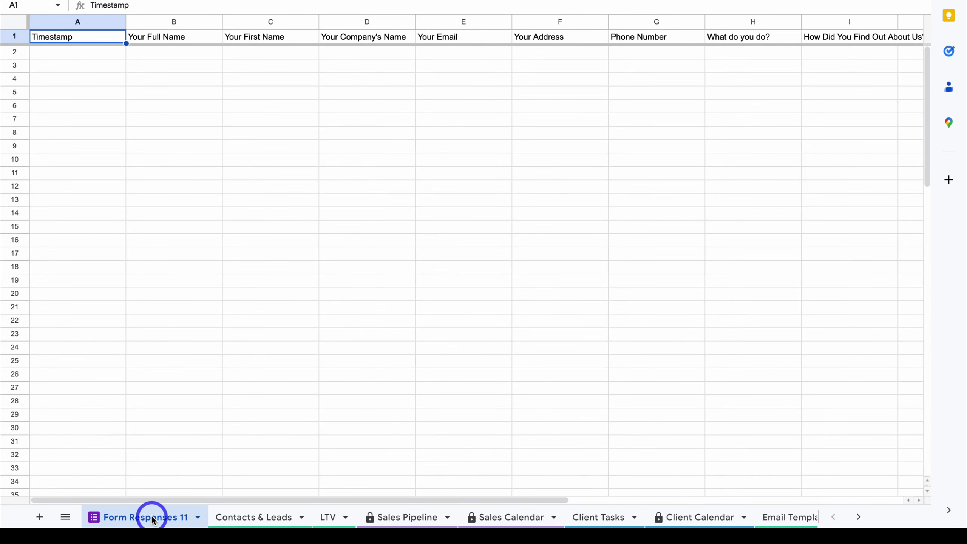
click(250, 517)
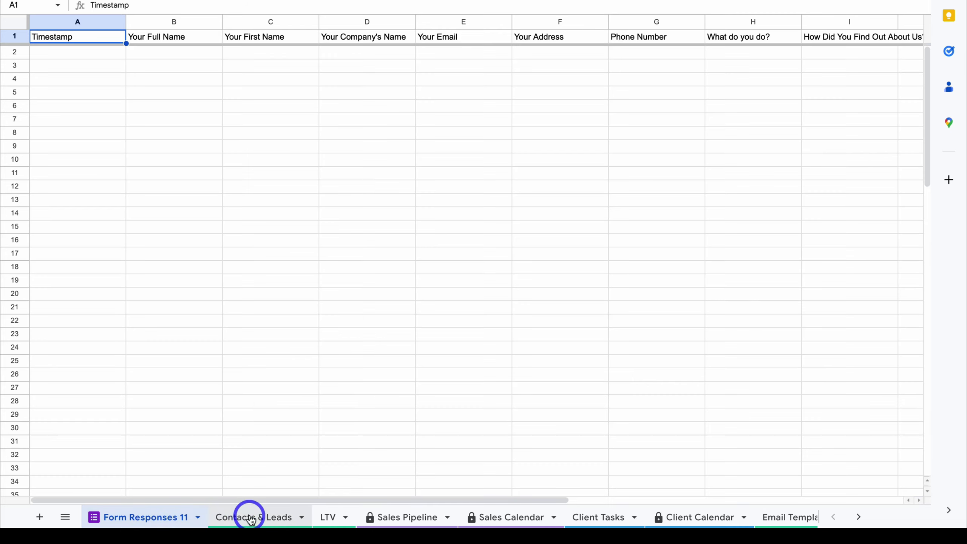
click(198, 517)
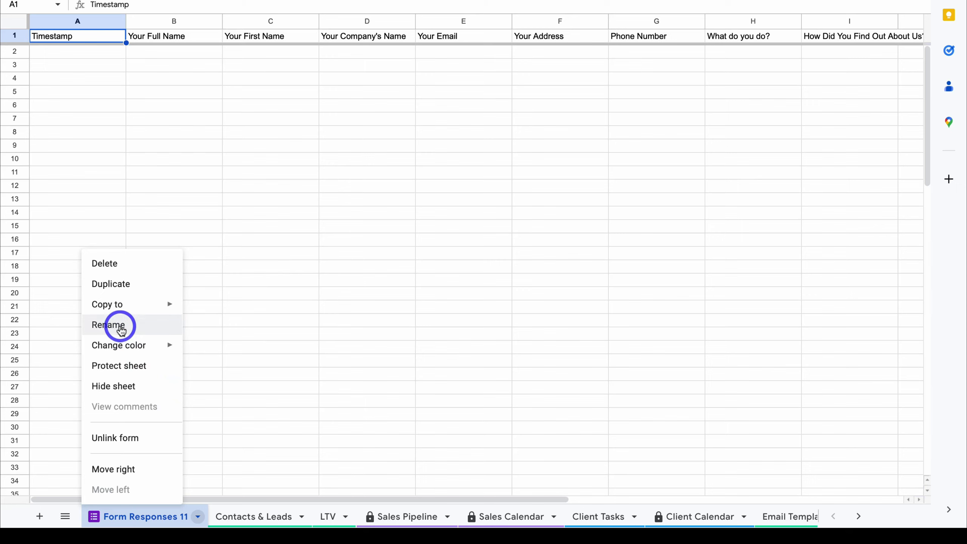
click(119, 326)
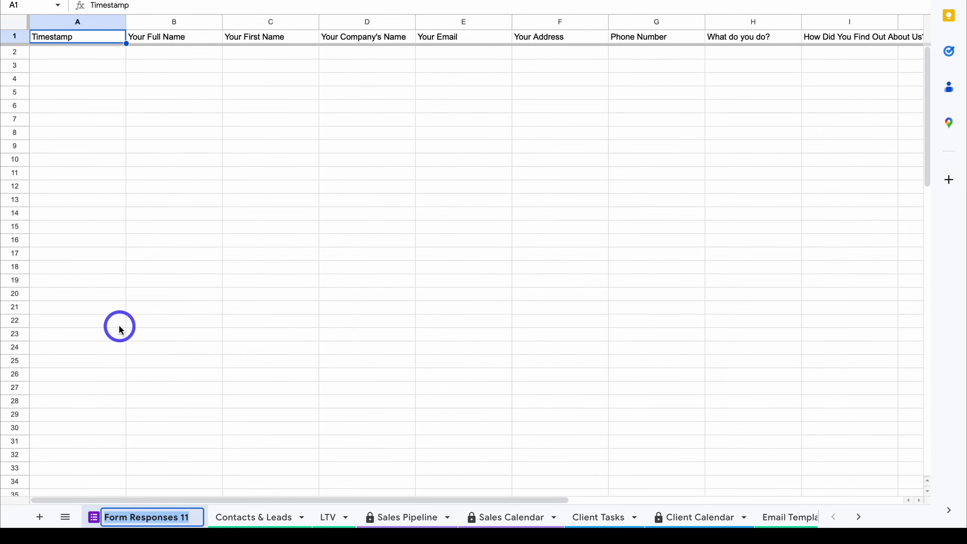
text(Lead Capture)
click(136, 495)
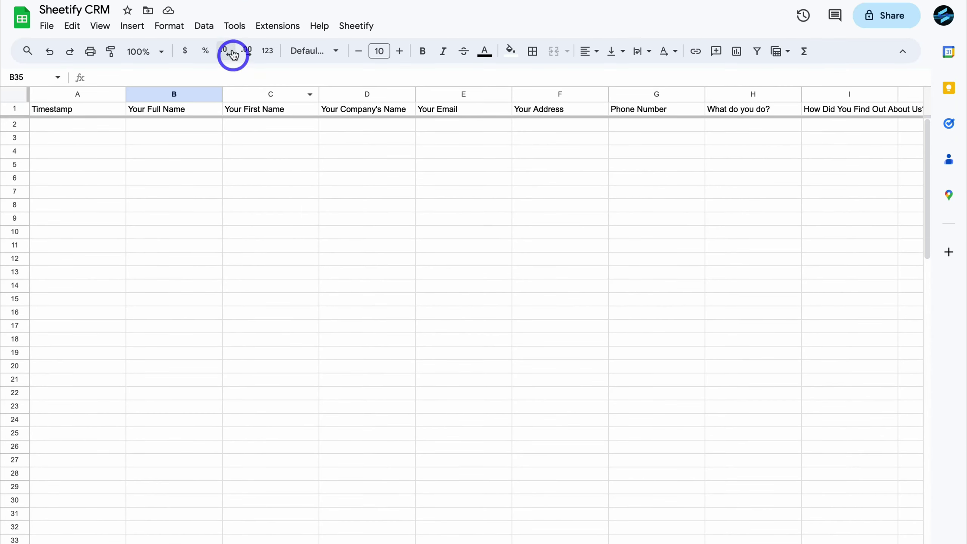
Step: Open the live version of the linked form and review its question fields
click(232, 31)
mouse_move(264, 67)
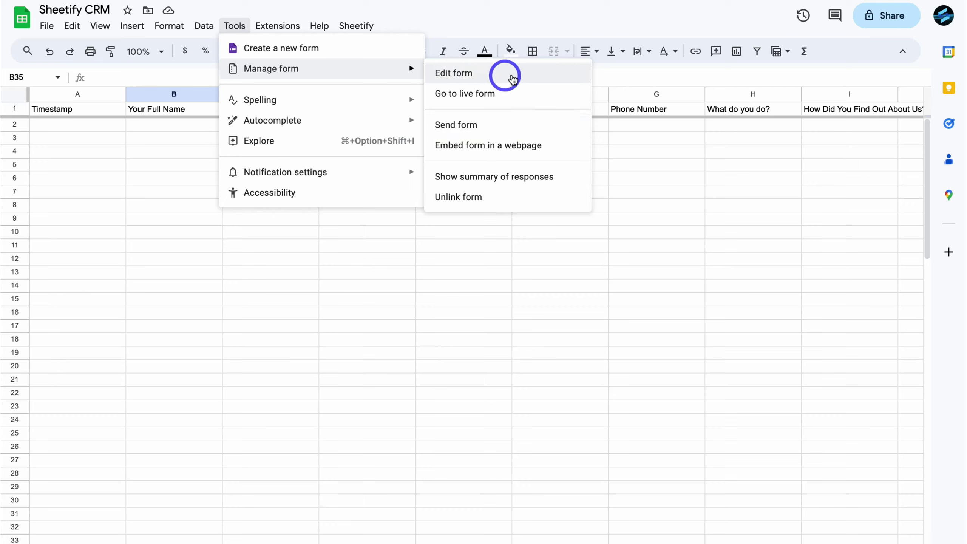
click(513, 99)
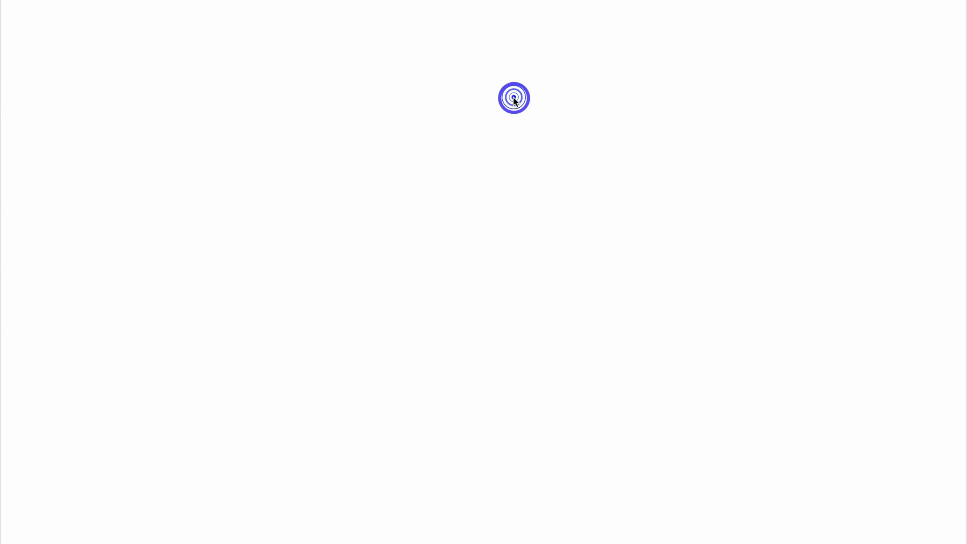
scroll(735, 189, down, 8)
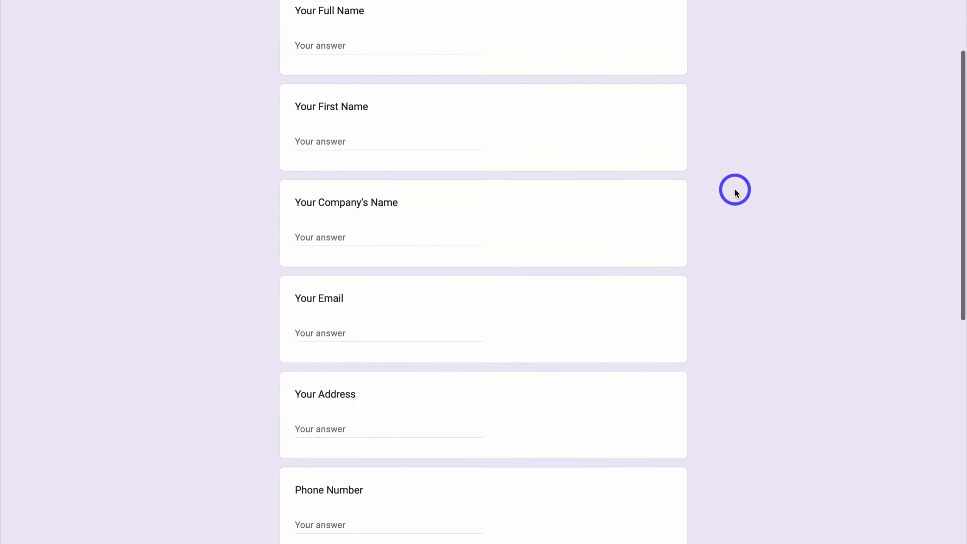
scroll(734, 188, up, 8)
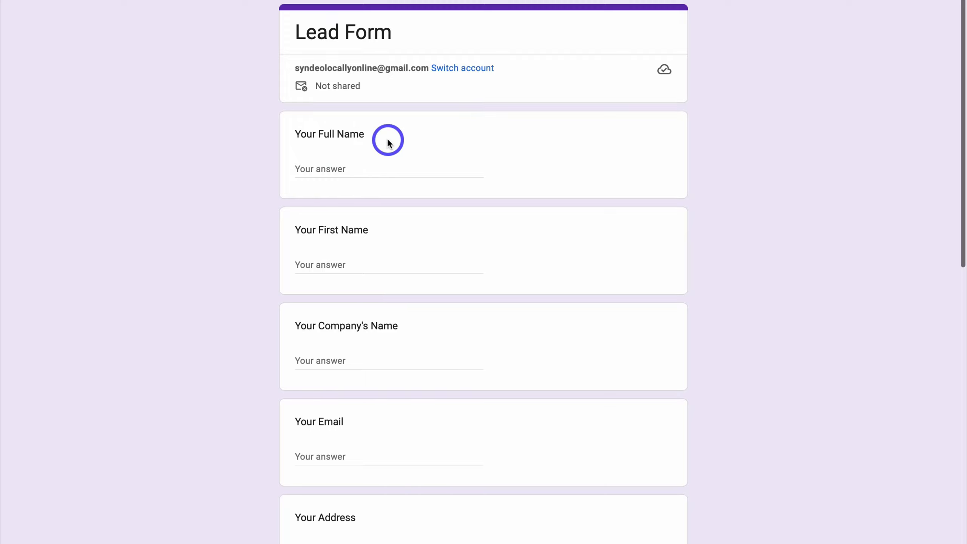
scroll(446, 146, down, 1)
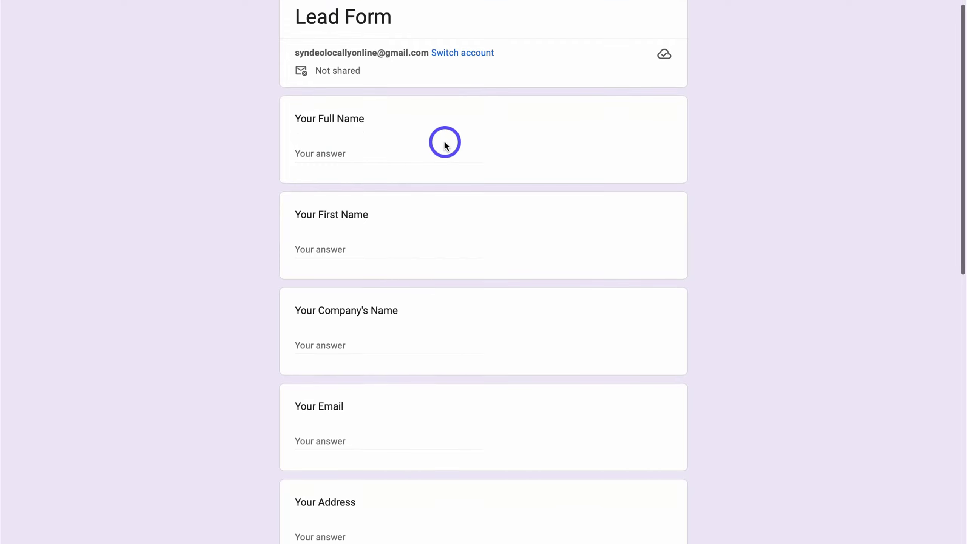